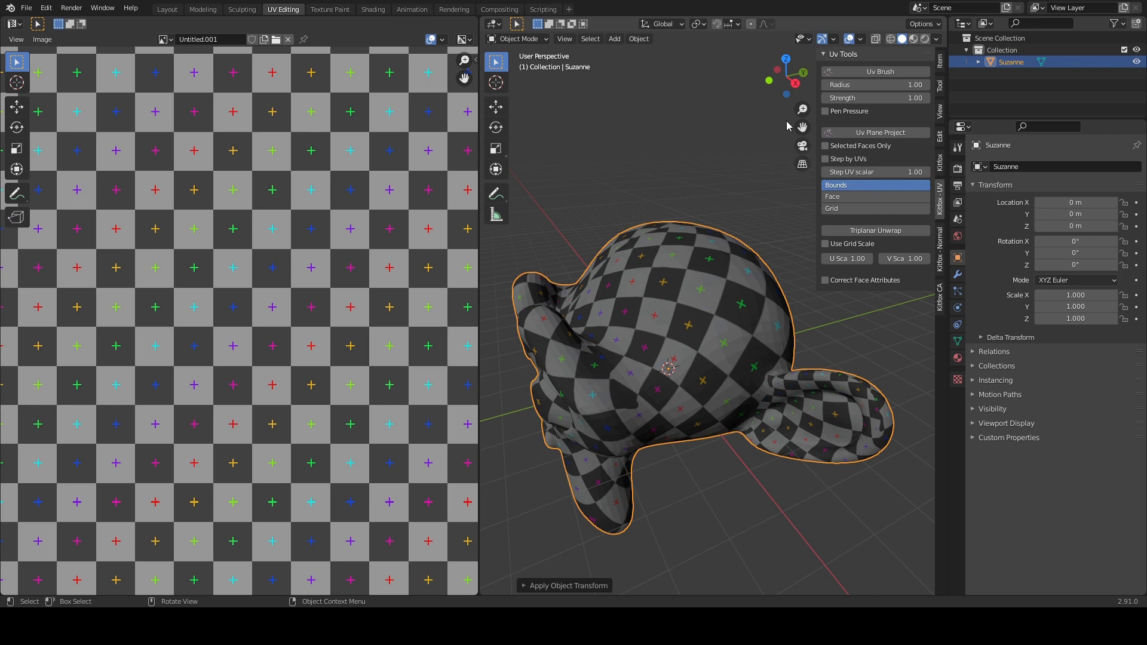
# Step: Brush over the top of Suzanne's head with UV Brush to even out the checker squares
pyautogui.click(877, 72)
pyautogui.moveTo(701, 284)
pyautogui.mouseDown()
pyautogui.moveTo(667, 321)
pyautogui.moveTo(671, 343)
pyautogui.moveTo(722, 338)
pyautogui.moveTo(718, 315)
pyautogui.moveTo(726, 325)
pyautogui.moveTo(700, 374)
pyautogui.mouseUp()
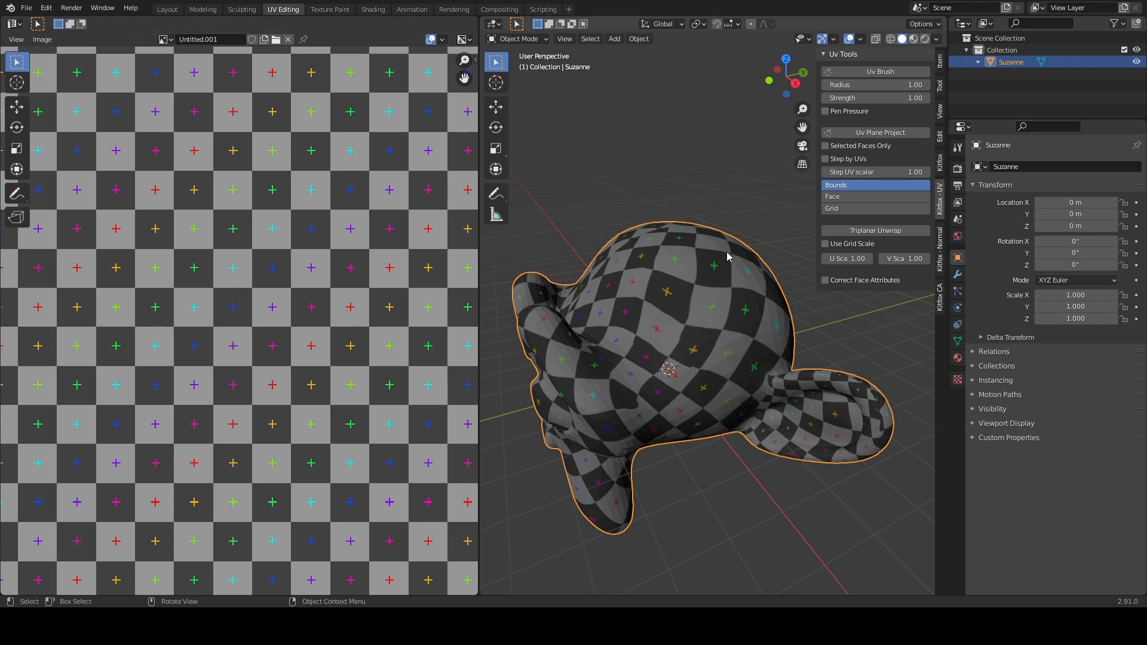
pyautogui.moveTo(681, 287)
pyautogui.mouseDown(button='middle')
pyautogui.moveTo(696, 289)
pyautogui.moveTo(688, 294)
pyautogui.mouseUp(button='middle')
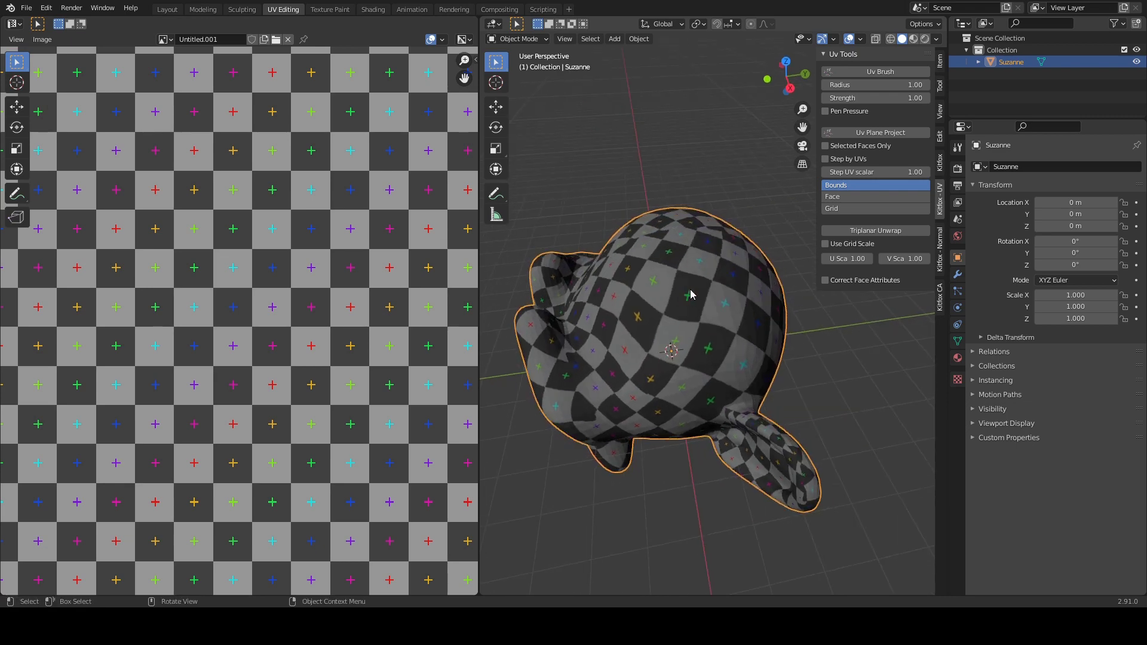
# Step: In Edit Mode, brush-shift the UVs across Suzanne's head from several viewing angles
pyautogui.press('Tab')
pyautogui.moveTo(383, 441); pyautogui.dragTo(315, 331, button='middle')
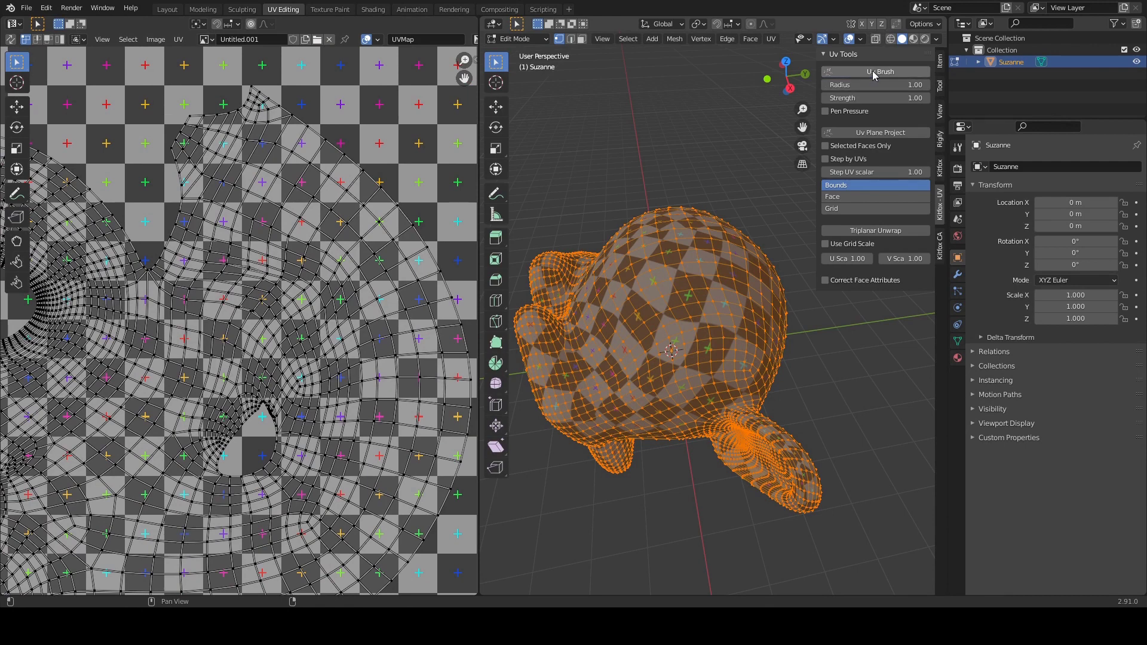
pyautogui.moveTo(740, 326); pyautogui.dragTo(716, 304, button='middle')
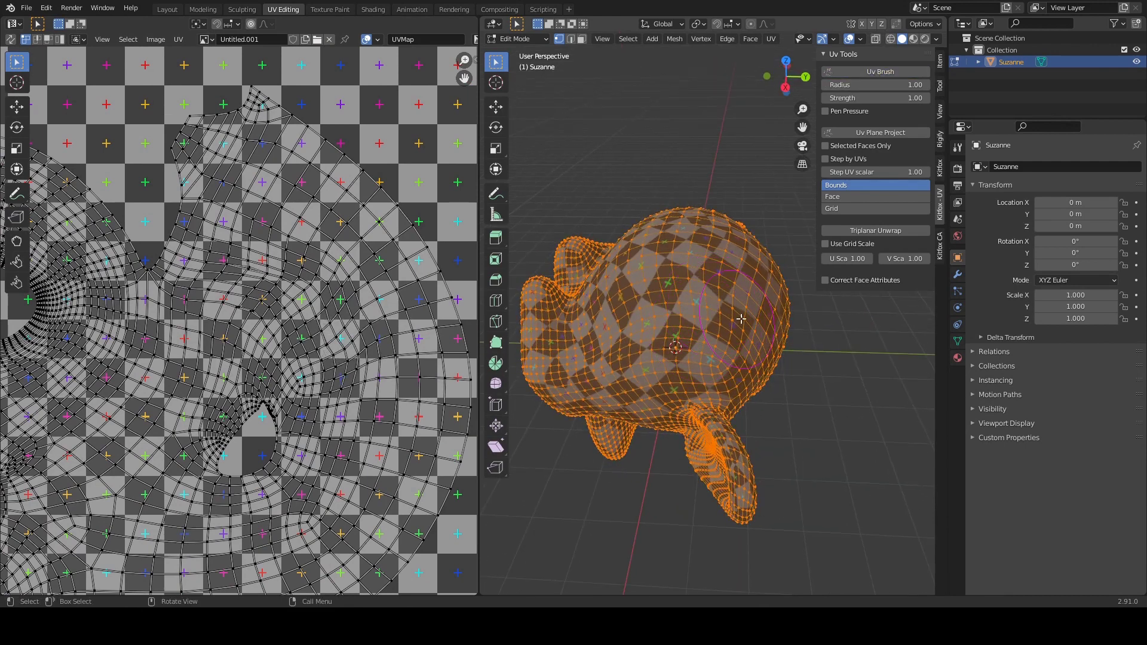
pyautogui.moveTo(740, 318); pyautogui.dragTo(691, 327, button='middle')
pyautogui.moveTo(687, 329)
pyautogui.mouseDown()
pyautogui.moveTo(739, 317)
pyautogui.moveTo(694, 321)
pyautogui.mouseUp()
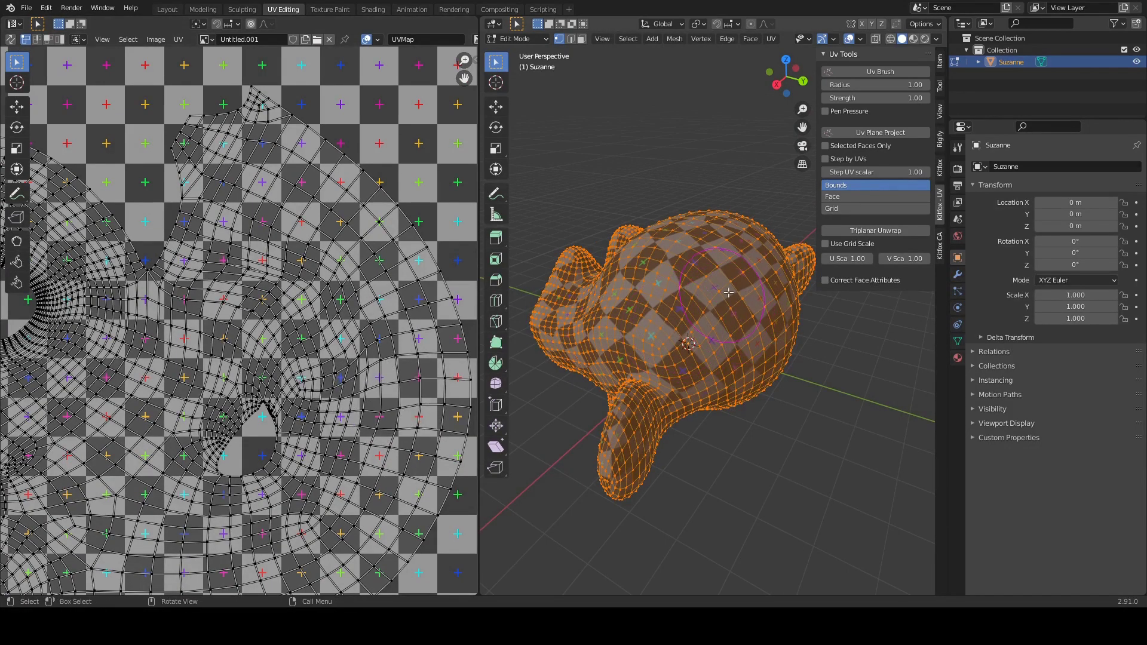
pyautogui.moveTo(740, 283); pyautogui.dragTo(731, 285)
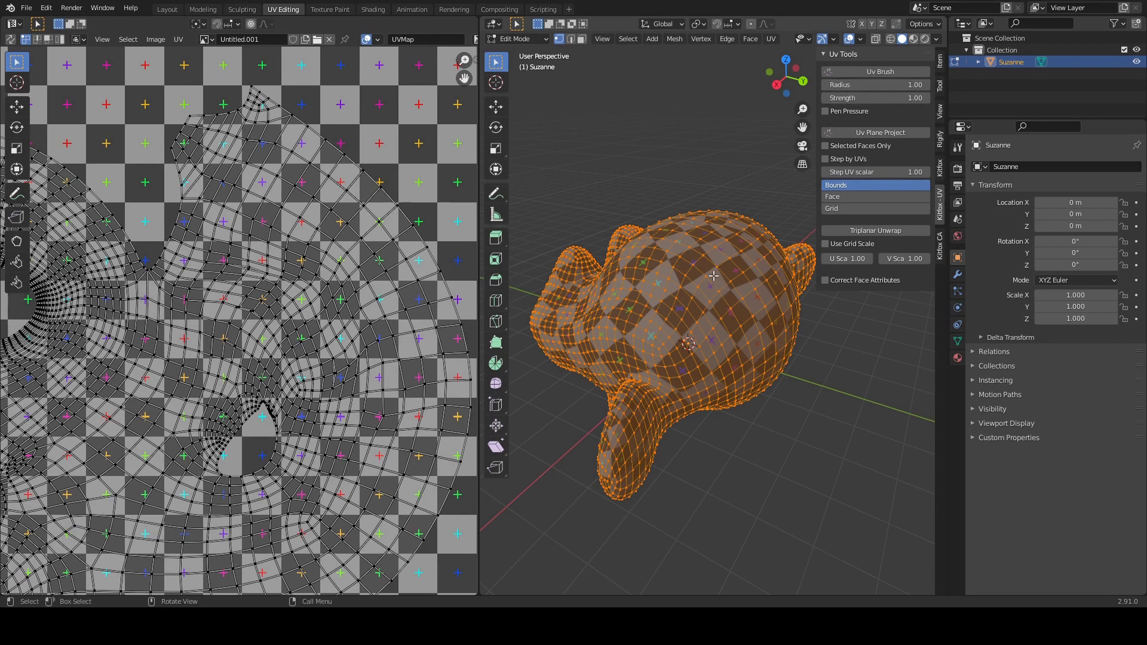
pyautogui.click(868, 73)
pyautogui.moveTo(706, 329); pyautogui.dragTo(703, 337, button='middle')
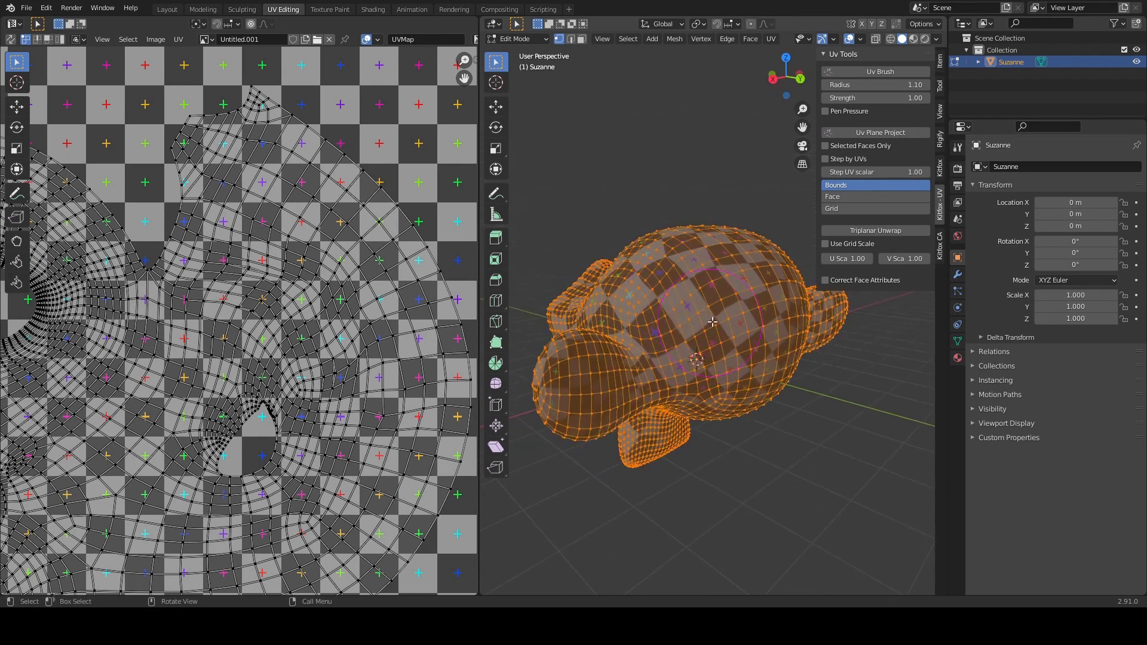
pyautogui.moveTo(711, 328); pyautogui.dragTo(711, 324)
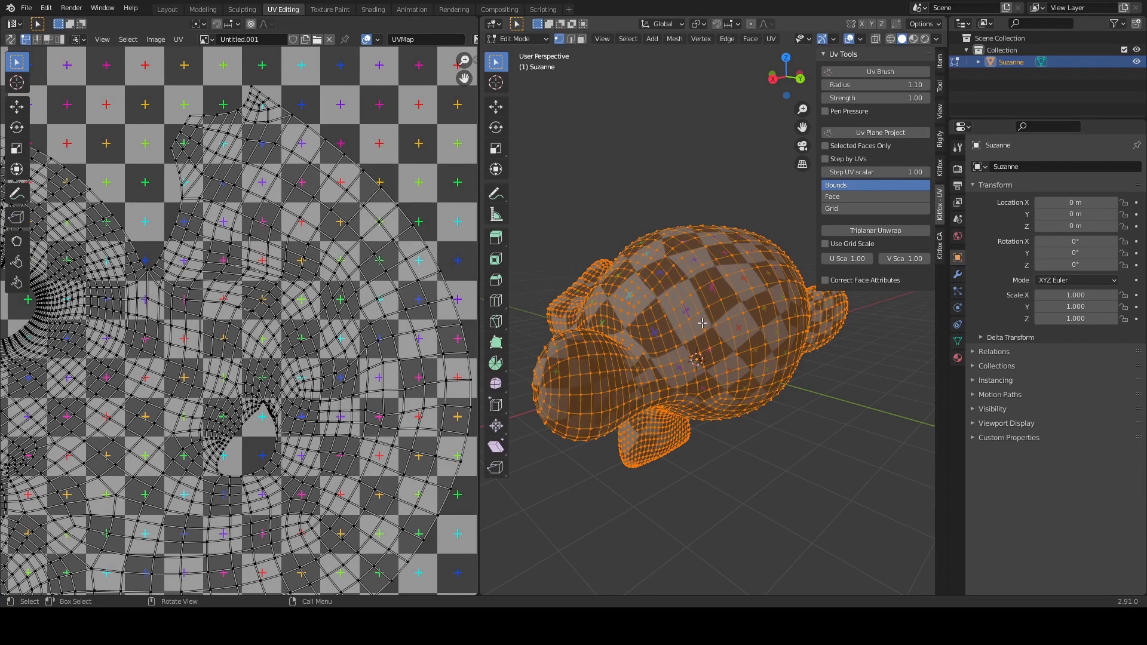
# Step: Set the UV brush strength to 0.20 and enable pen pressure
pyautogui.click(881, 97)
pyautogui.press('BackSpace')
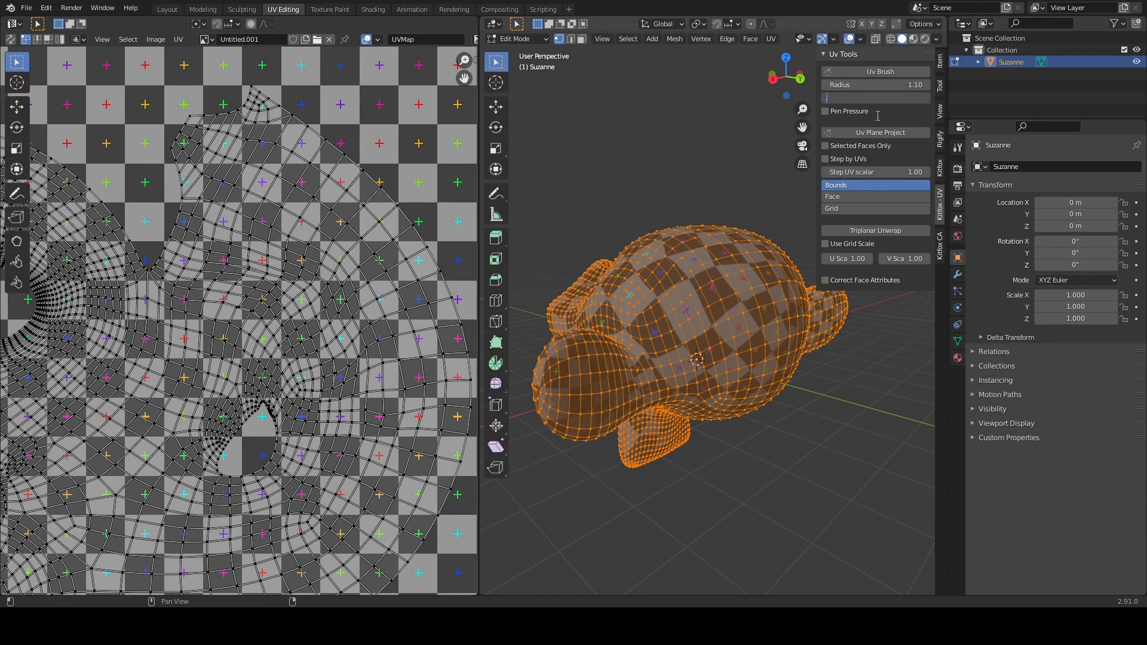
pyautogui.write('.2')
pyautogui.press('Return')
pyautogui.click(825, 112)
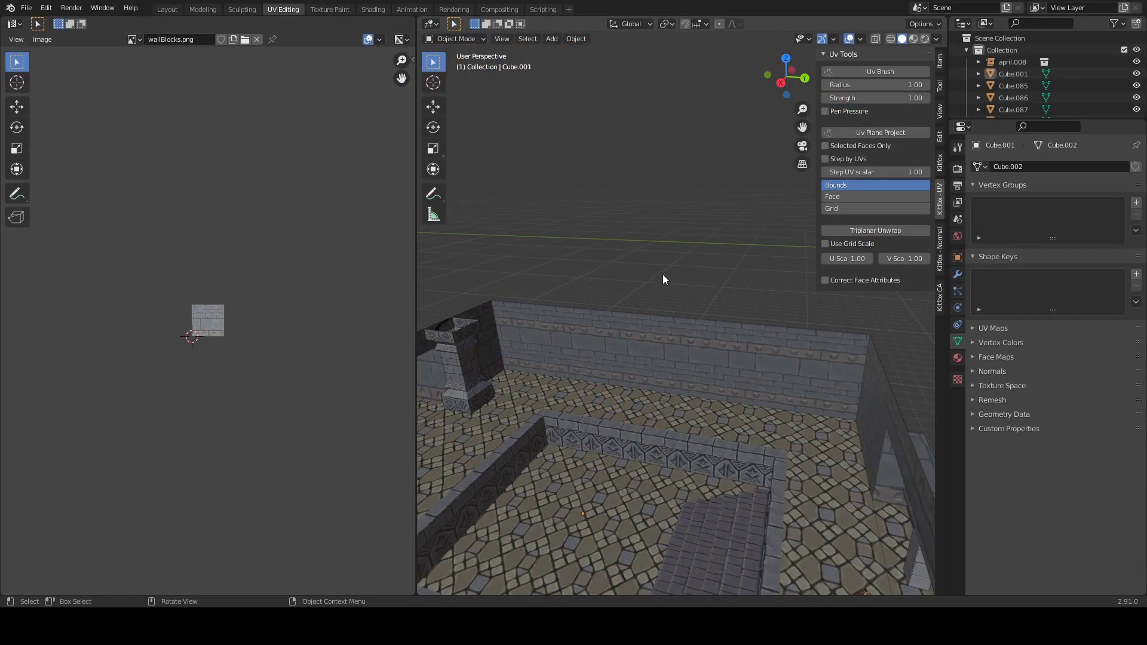
# Step: Select the long stone wall and apply a UV plane projection to it
pyautogui.click(647, 339)
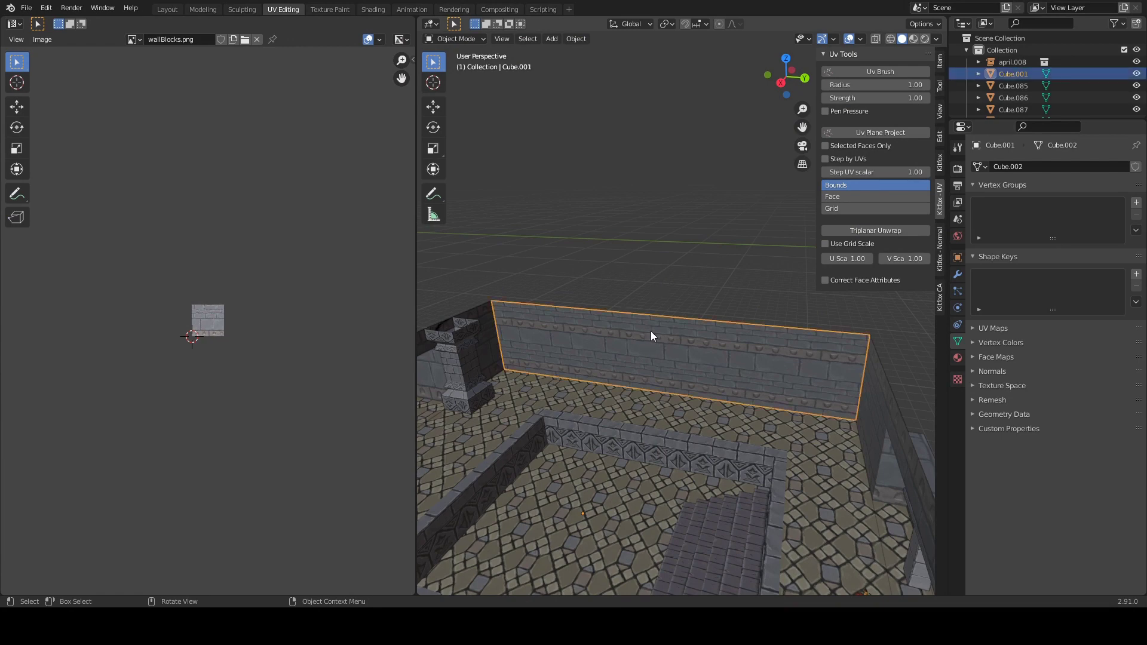
pyautogui.moveTo(650, 331)
pyautogui.mouseDown(button='middle')
pyautogui.moveTo(635, 325)
pyautogui.moveTo(654, 298)
pyautogui.moveTo(654, 309)
pyautogui.moveTo(636, 274)
pyautogui.mouseUp(button='middle')
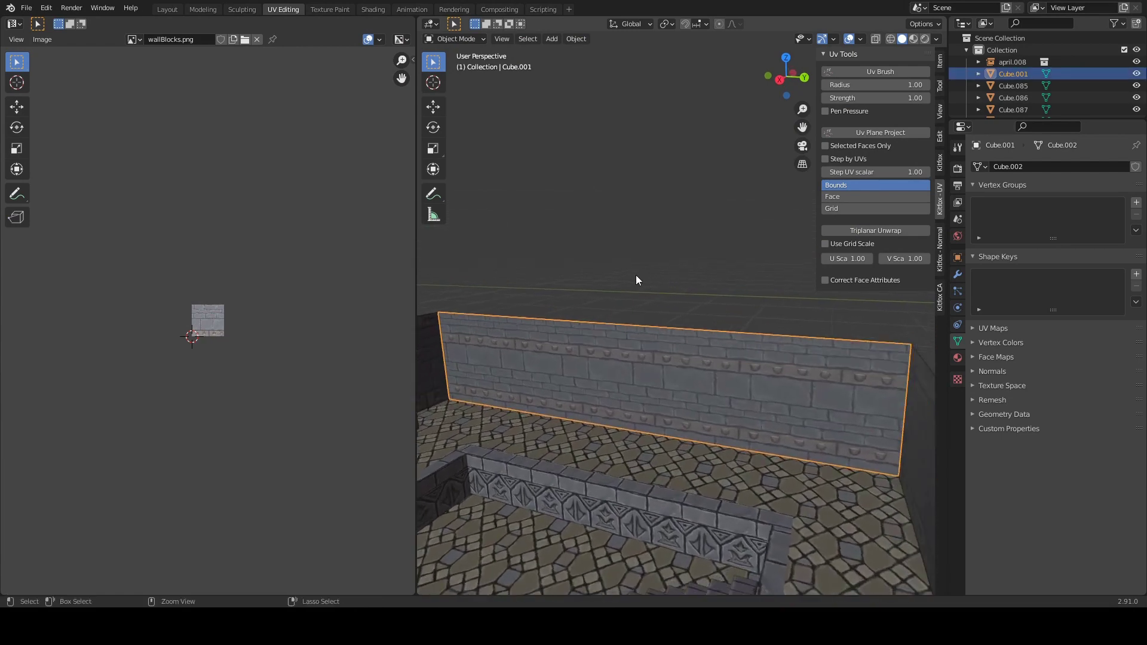
pyautogui.scroll(-2, 638, 273)
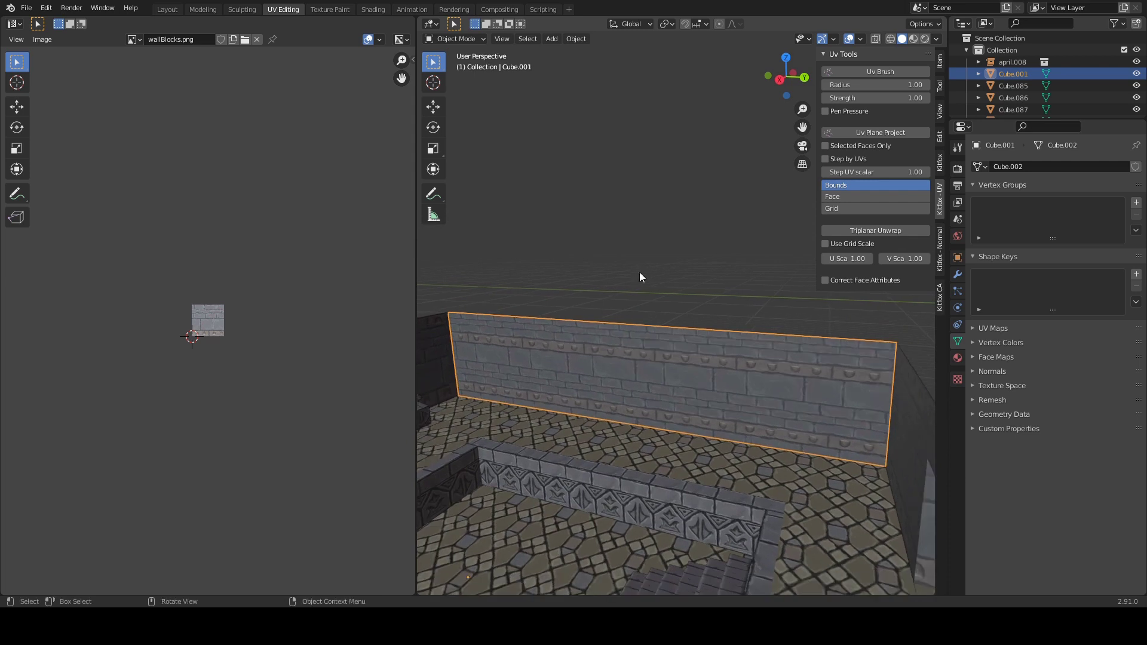
pyautogui.click(875, 130)
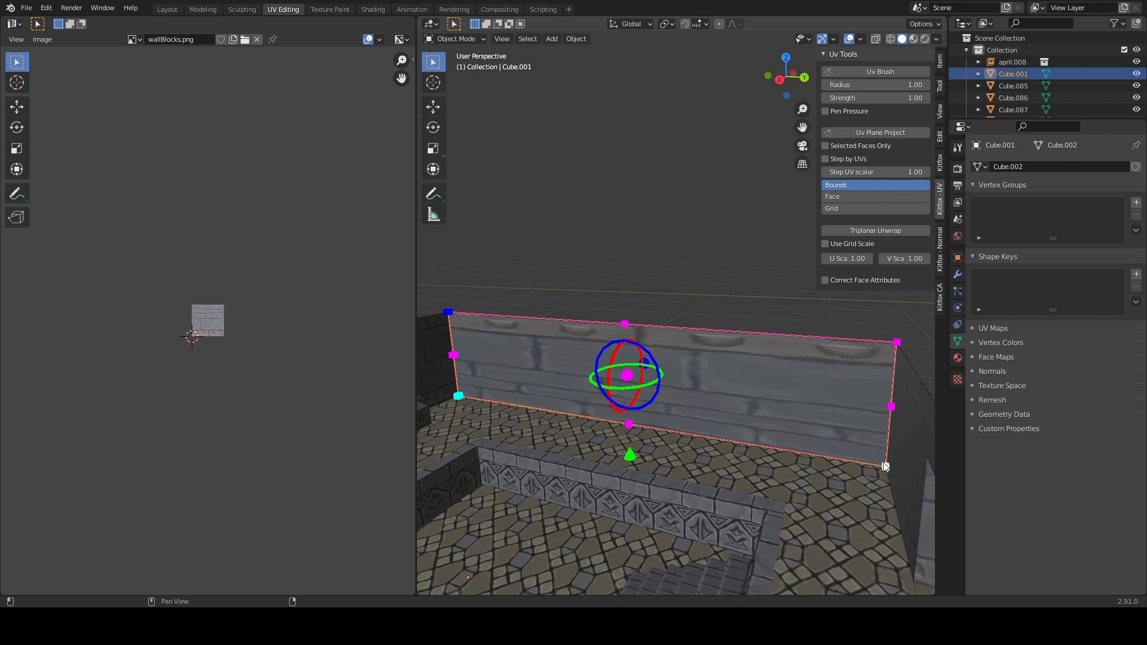
# Step: Resize the projection plane from its corners and sides to fit the wall
pyautogui.moveTo(885, 466); pyautogui.dragTo(680, 364)
pyautogui.moveTo(457, 343); pyautogui.dragTo(603, 359)
pyautogui.scroll(3, 557, 389)
pyautogui.keyDown('shift'); pyautogui.moveTo(589, 319); pyautogui.dragTo(644, 320, button='middle'); pyautogui.keyUp('shift')
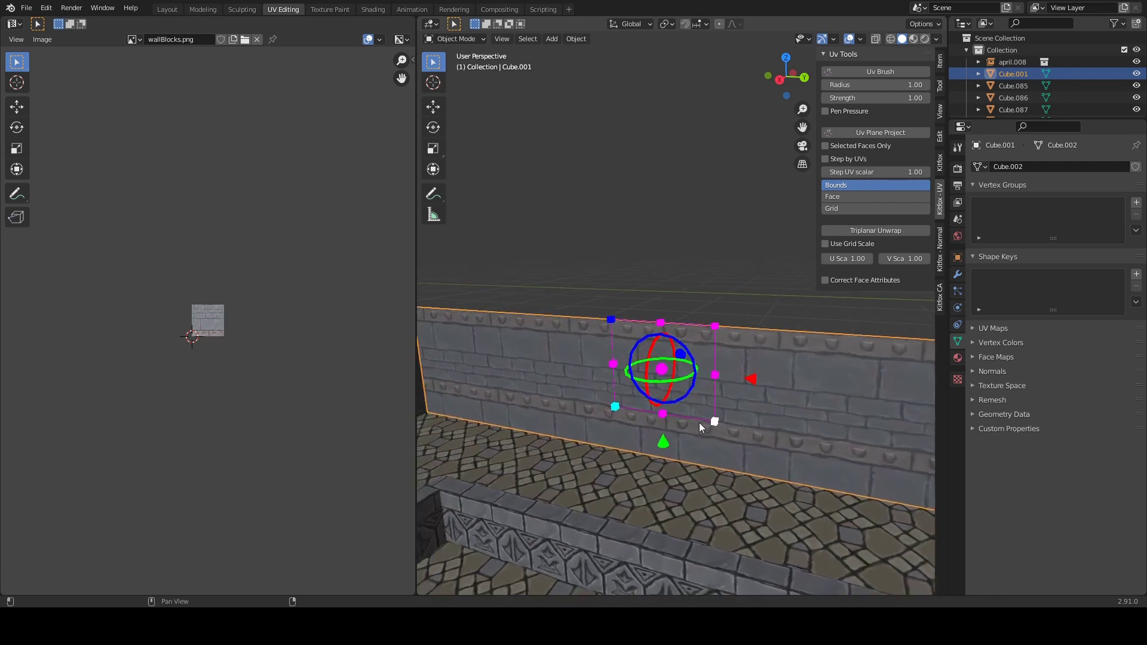
pyautogui.moveTo(715, 421); pyautogui.dragTo(743, 467)
pyautogui.moveTo(747, 403)
pyautogui.mouseDown()
pyautogui.moveTo(776, 402)
pyautogui.moveTo(759, 401)
pyautogui.mouseUp()
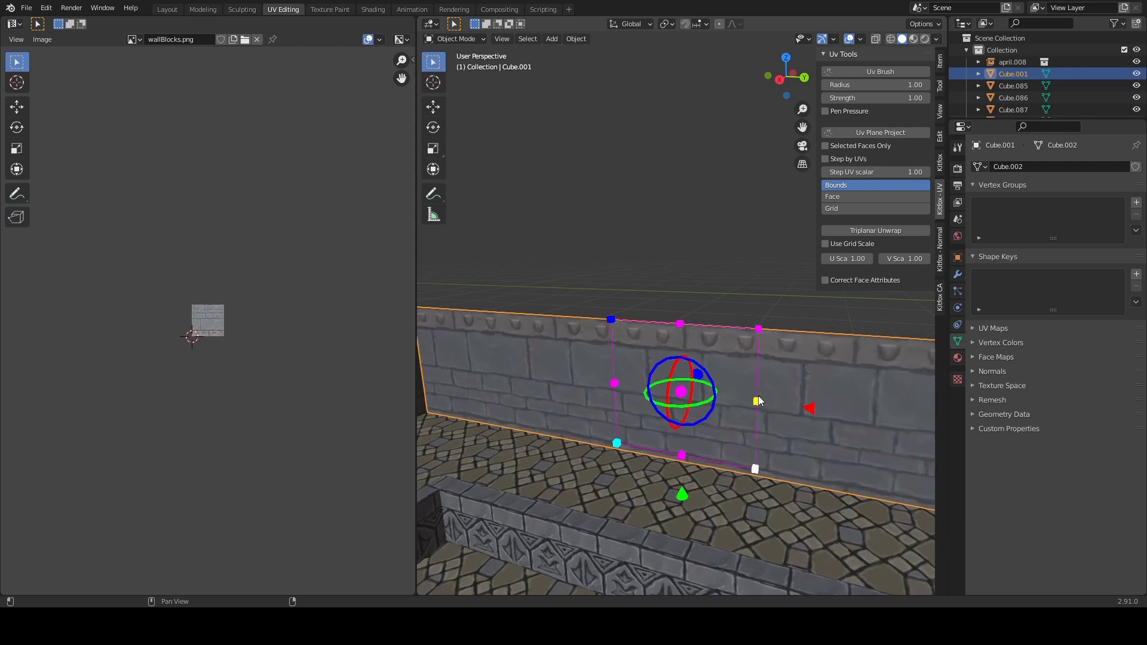
# Step: Move the projection plane down and left onto the wall and rotate it to realign the bricks
pyautogui.moveTo(659, 395); pyautogui.dragTo(668, 360, button='middle')
pyautogui.moveTo(688, 505); pyautogui.dragTo(693, 395, button='middle')
pyautogui.moveTo(693, 396); pyautogui.dragTo(700, 458)
pyautogui.moveTo(818, 353); pyautogui.dragTo(730, 364)
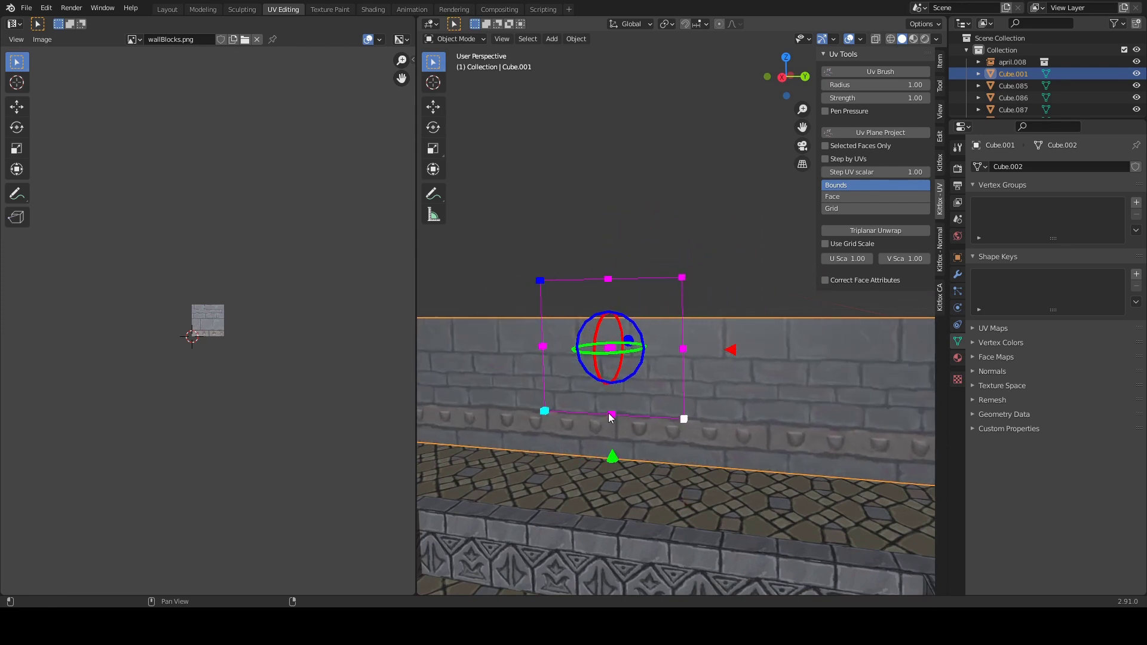
pyautogui.moveTo(613, 458); pyautogui.dragTo(624, 425)
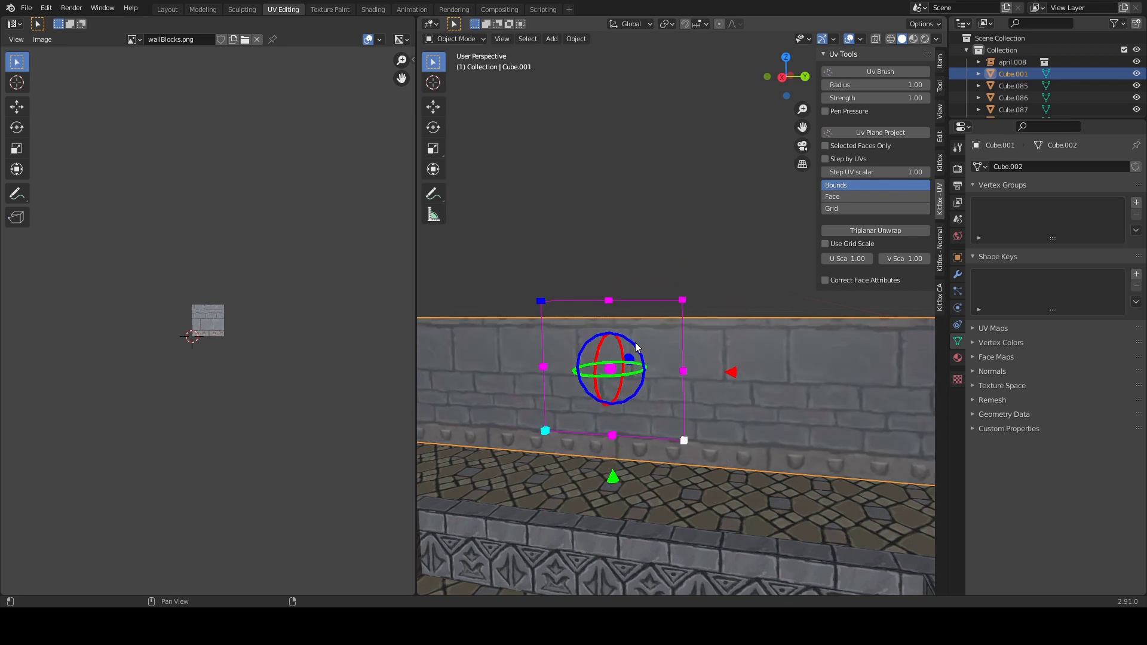
pyautogui.moveTo(633, 345); pyautogui.dragTo(589, 392)
pyautogui.scroll(-2, 656, 264)
pyautogui.moveTo(637, 298); pyautogui.dragTo(616, 354, button='middle')
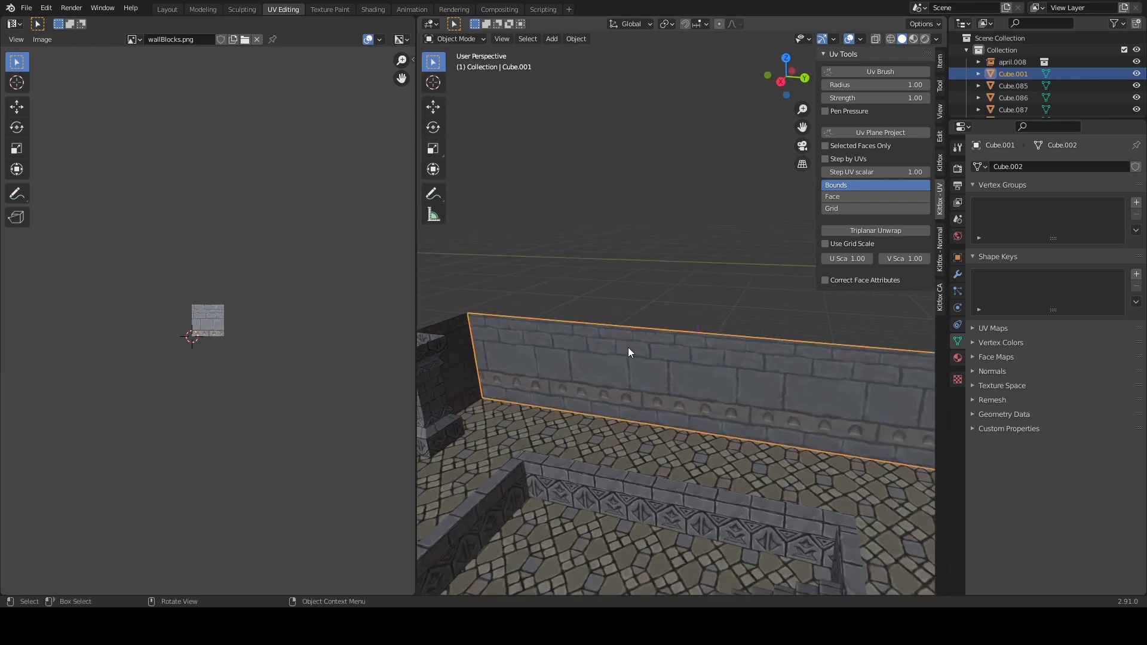
# Step: In Edit Mode, plane-project the wall faces and shrink the projection from both ends
pyautogui.press('Tab')
pyautogui.keyDown('ctrl'); pyautogui.scroll(-4, 658, 353); pyautogui.keyUp('ctrl')
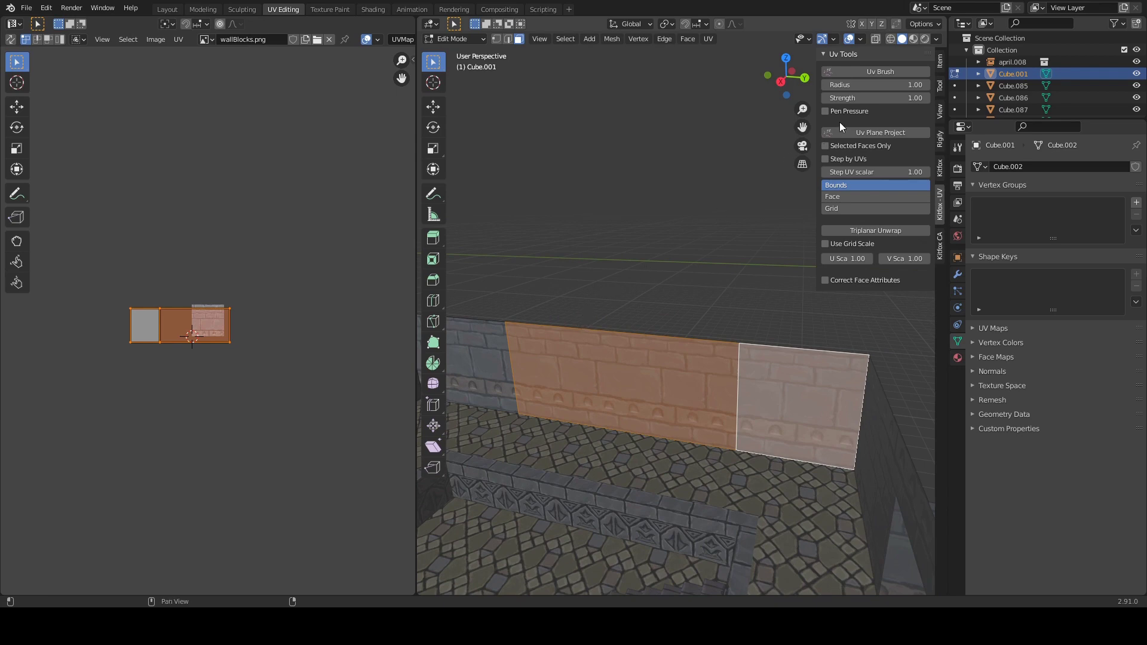
pyautogui.click(871, 132)
pyautogui.keyDown('ctrl'); pyautogui.scroll(3, 632, 295); pyautogui.keyUp('ctrl')
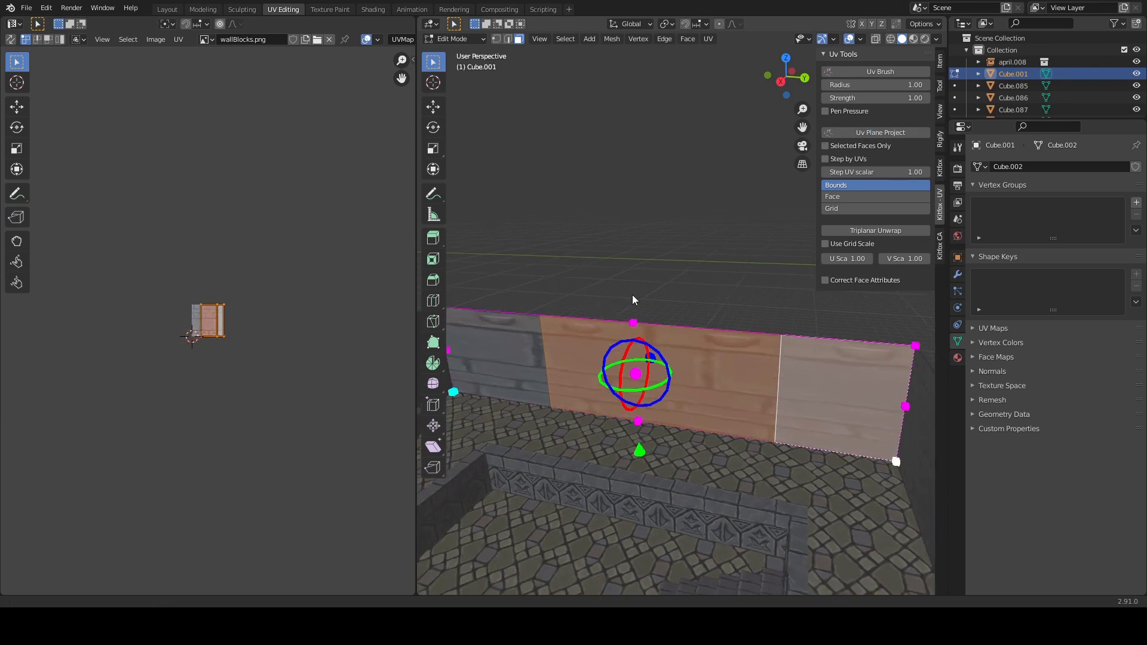
pyautogui.moveTo(925, 393); pyautogui.dragTo(794, 379)
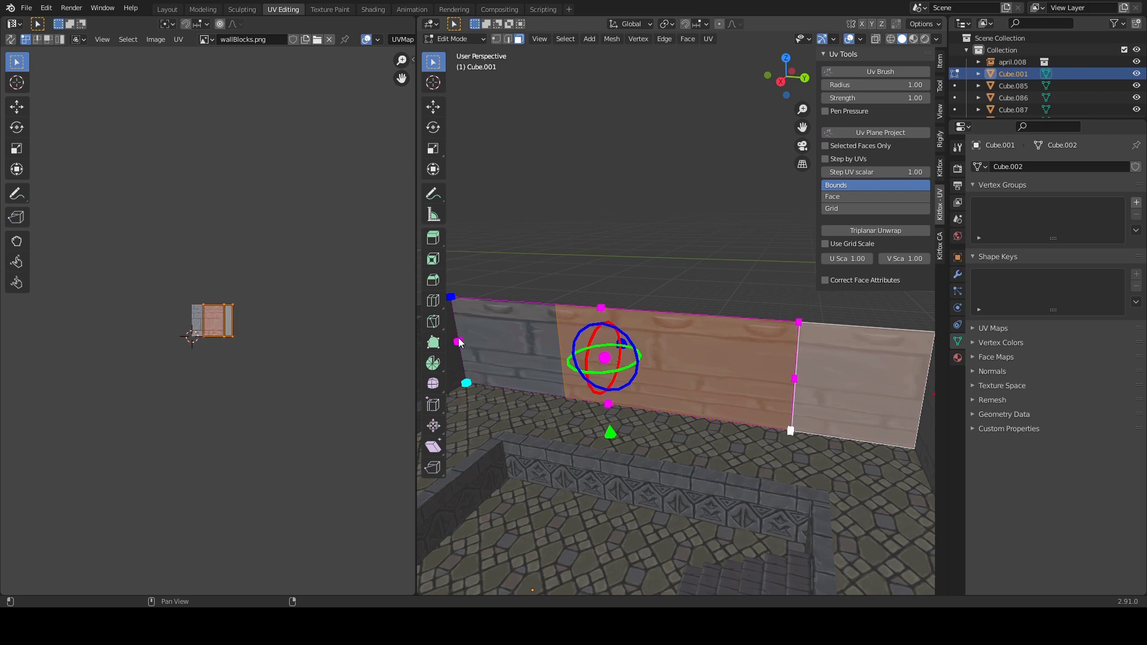
pyautogui.moveTo(461, 342); pyautogui.dragTo(611, 367)
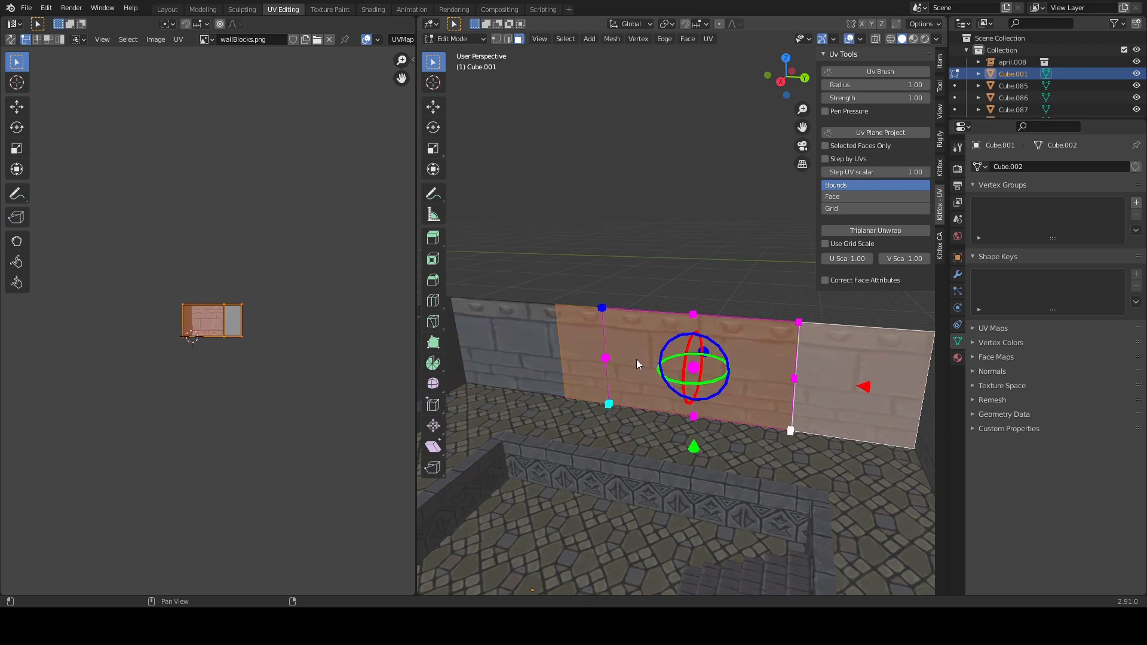
pyautogui.press('Return')
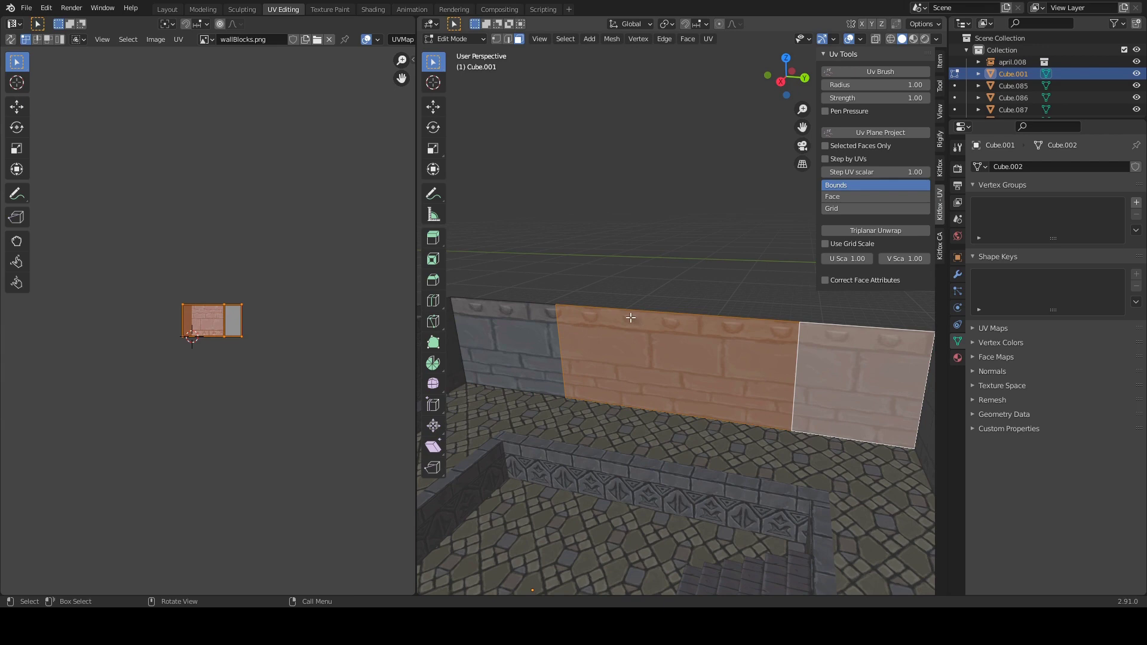
# Step: With Selected Faces Only on, re-project, then narrow, raise and rotate the projection plane
pyautogui.click(825, 145)
pyautogui.moveTo(659, 308); pyautogui.dragTo(661, 287, button='middle')
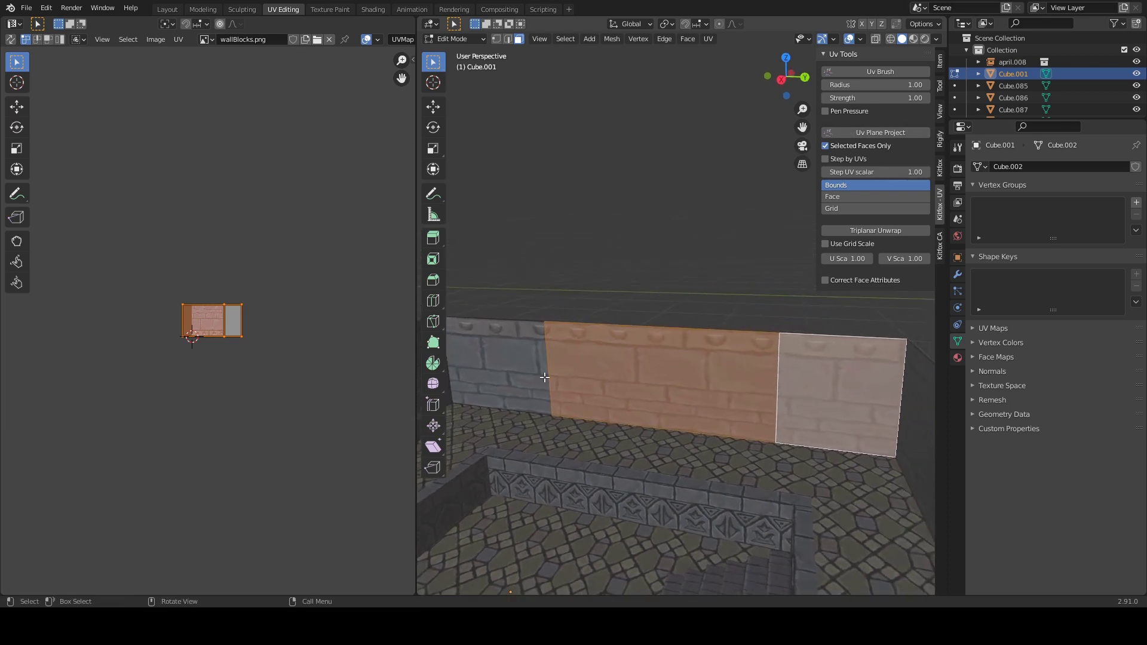
pyautogui.click(877, 133)
pyautogui.moveTo(554, 372); pyautogui.dragTo(672, 381)
pyautogui.moveTo(903, 401); pyautogui.dragTo(754, 438)
pyautogui.moveTo(727, 475); pyautogui.dragTo(725, 408)
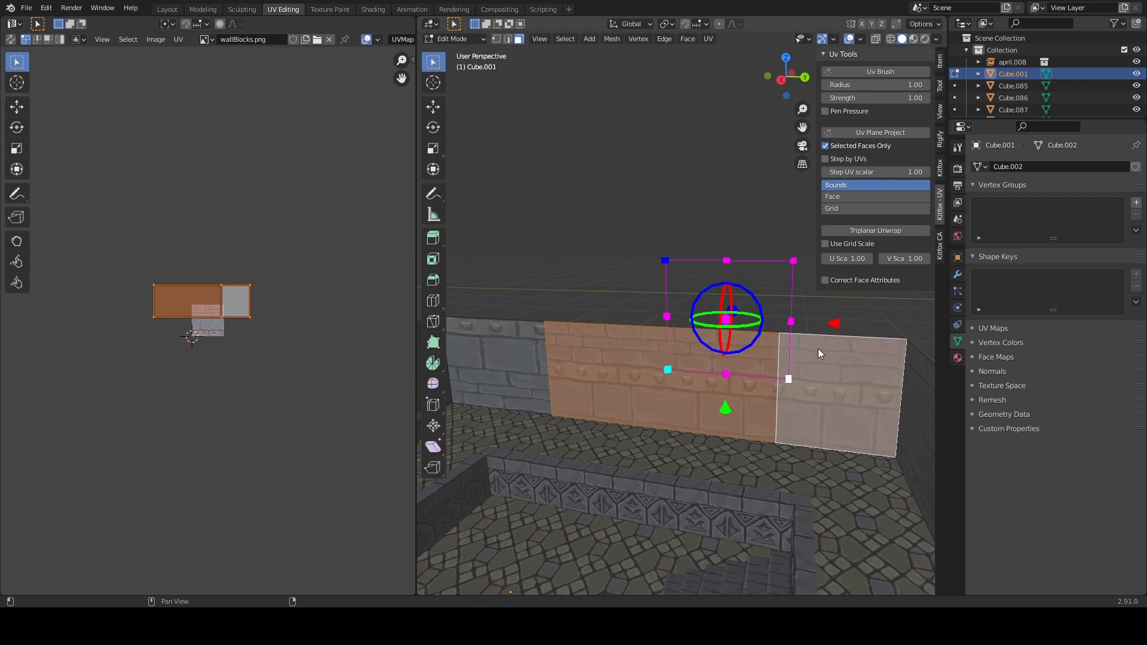
pyautogui.moveTo(754, 300); pyautogui.dragTo(762, 310)
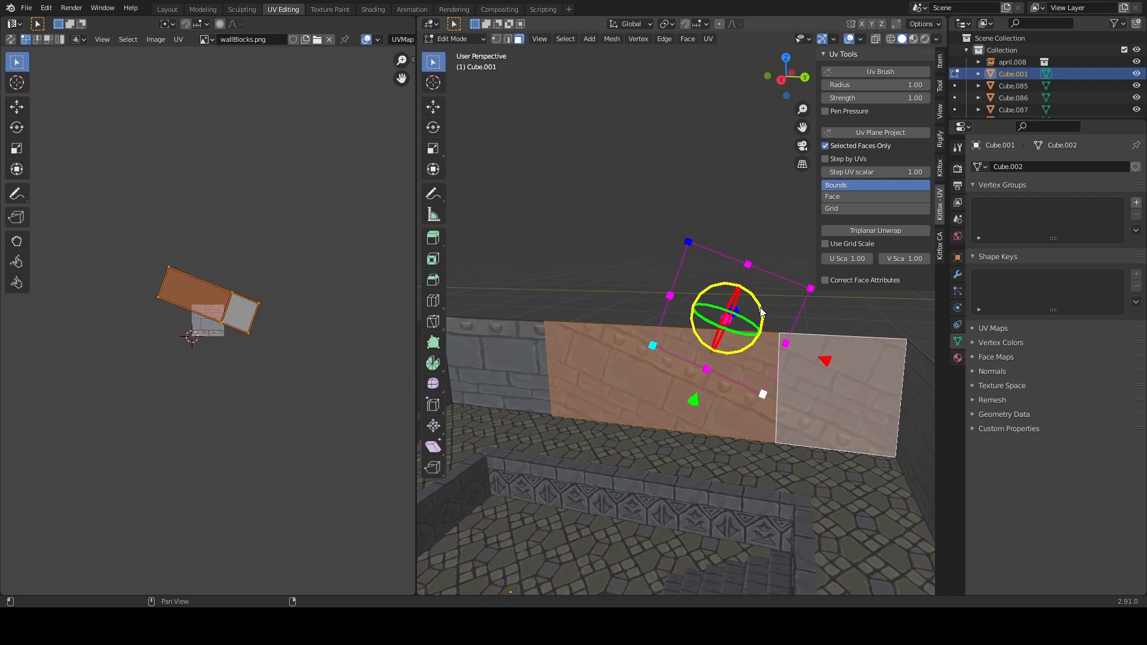
pyautogui.moveTo(759, 323)
pyautogui.mouseDown(button='middle')
pyautogui.moveTo(661, 367)
pyautogui.moveTo(565, 357)
pyautogui.mouseUp(button='middle')
pyautogui.moveTo(669, 245); pyautogui.dragTo(699, 238, button='middle')
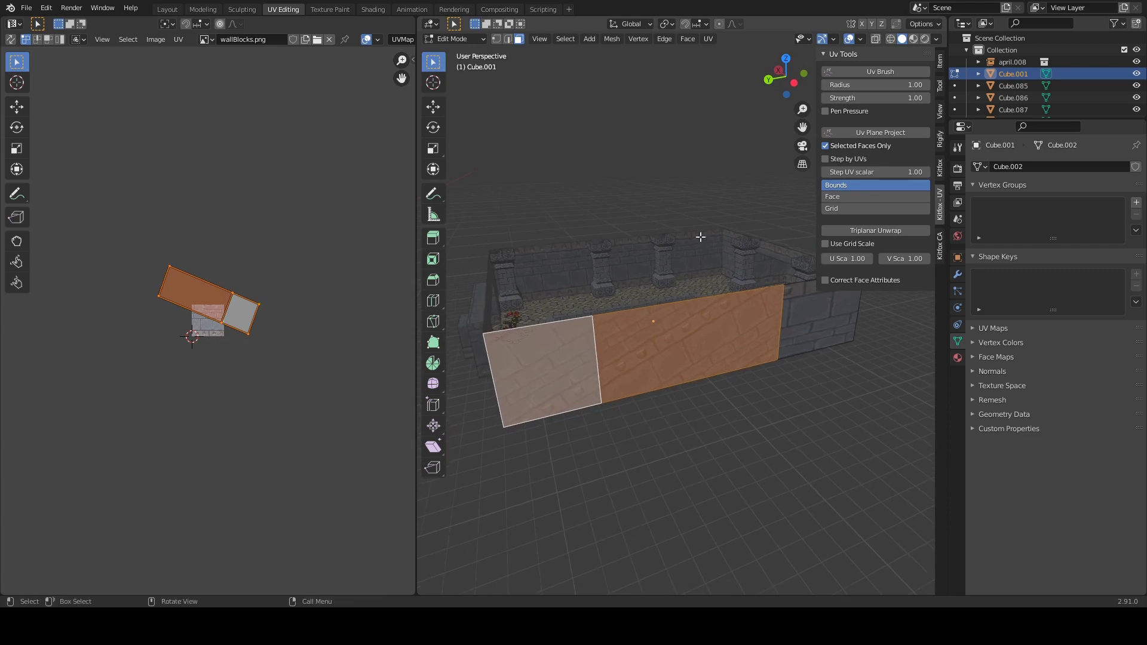
# Step: Switch projection alignment to Face and make the leftmost wall face active
pyautogui.click(854, 196)
pyautogui.moveTo(633, 311); pyautogui.dragTo(645, 336, button='middle')
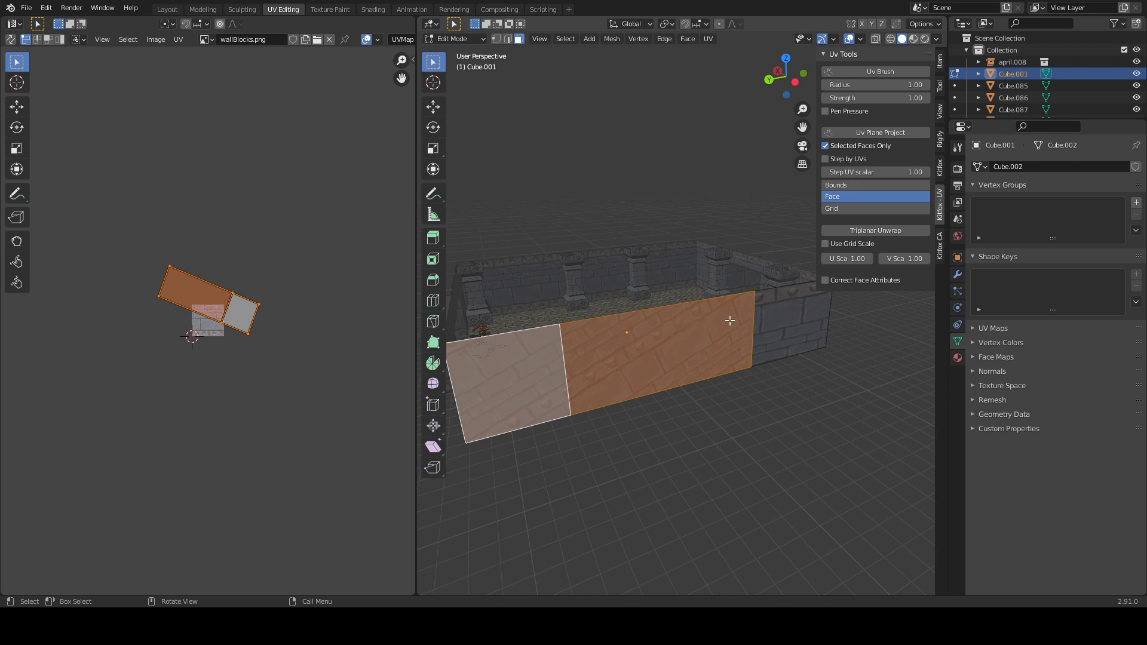
pyautogui.keyDown('shift'); pyautogui.click(775, 318); pyautogui.keyUp('shift')
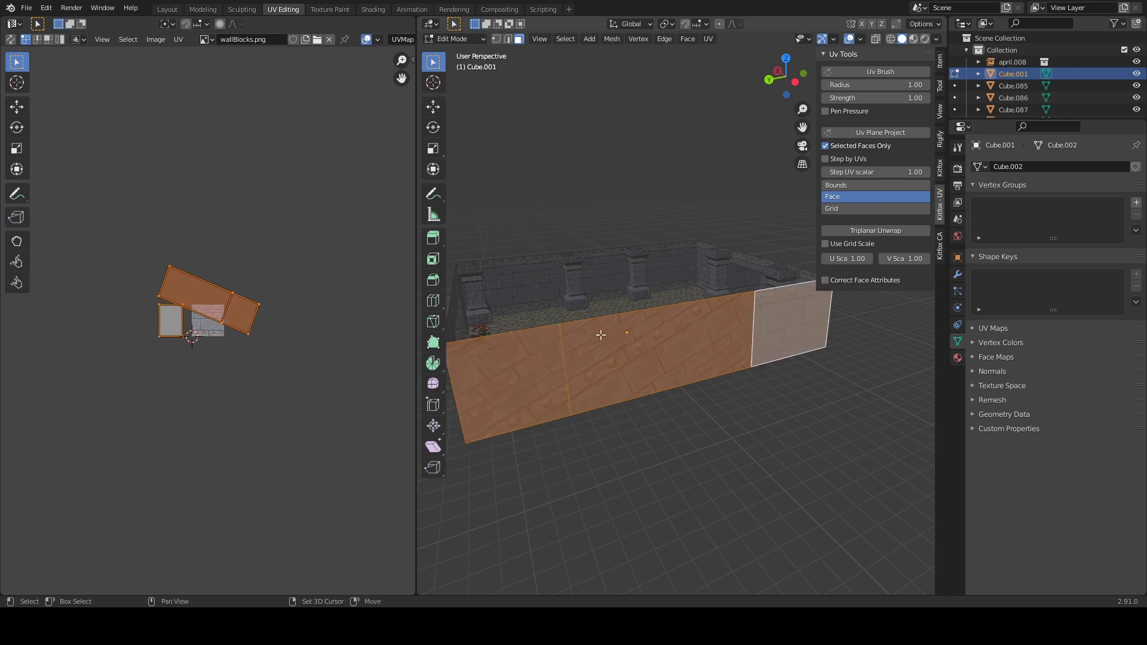
pyautogui.keyDown('shift'); pyautogui.moveTo(600, 335); pyautogui.dragTo(645, 354, button='middle'); pyautogui.keyUp('shift')
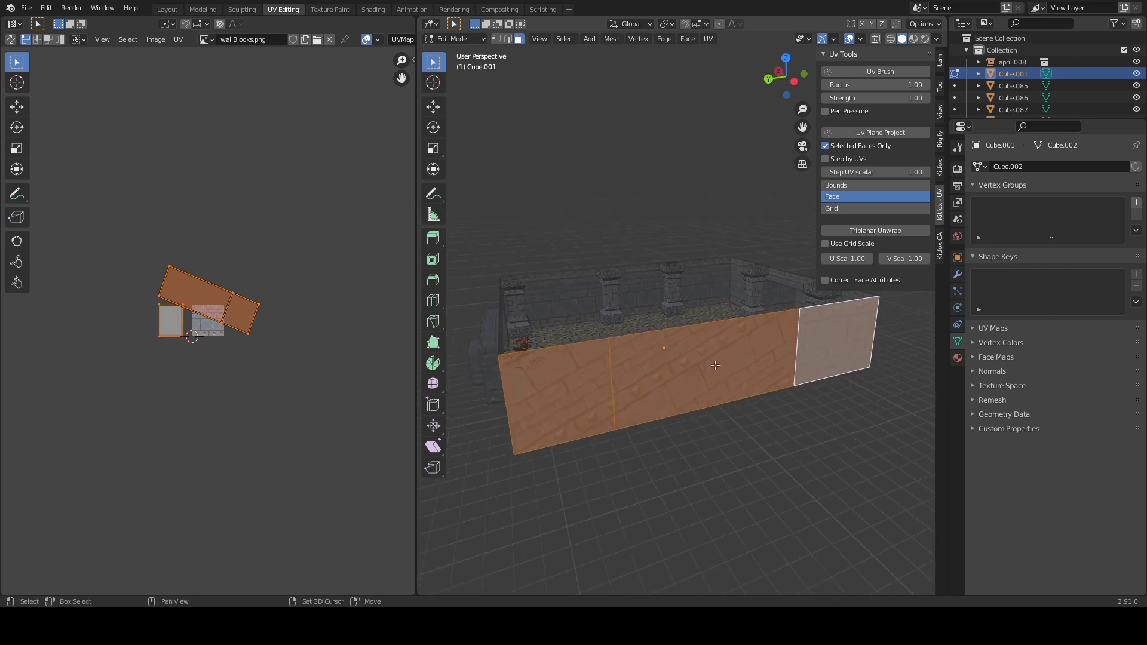
pyautogui.keyDown('shift'); pyautogui.moveTo(760, 351); pyautogui.dragTo(687, 347, button='middle'); pyautogui.keyUp('shift')
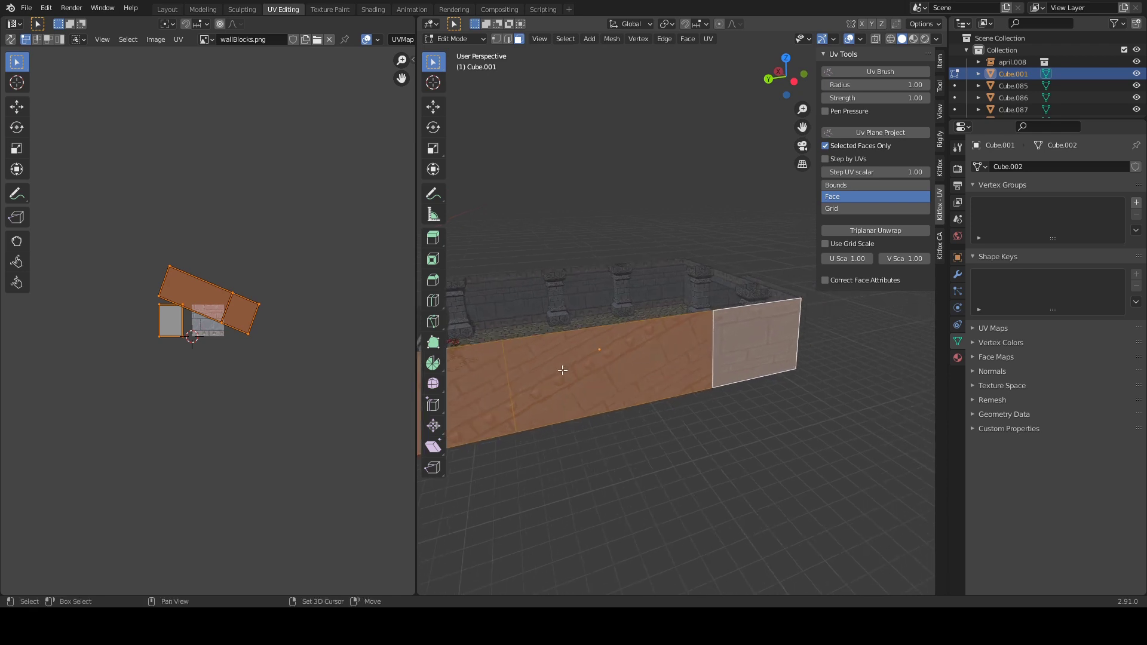
pyautogui.keyDown('shift'); pyautogui.moveTo(562, 370); pyautogui.dragTo(545, 389, button='middle'); pyautogui.keyUp('shift')
pyautogui.keyDown('shift'); pyautogui.click(544, 387); pyautogui.keyUp('shift')
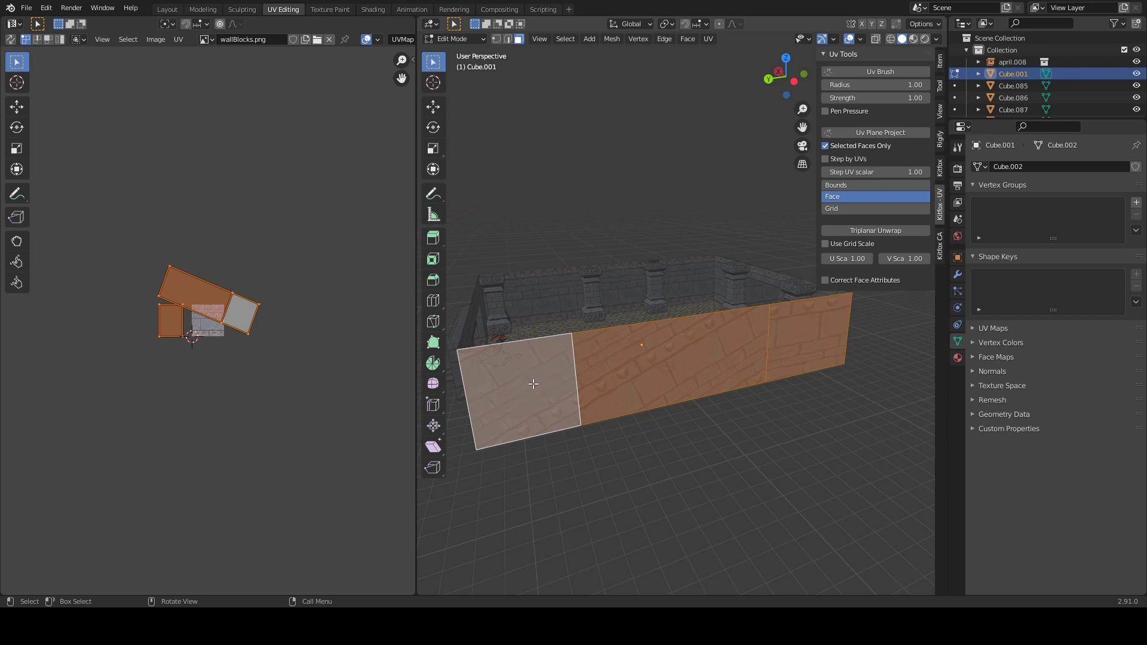
# Step: Plane-project the wall's UVs, then move the projection up-right and rotate it
pyautogui.click(875, 132)
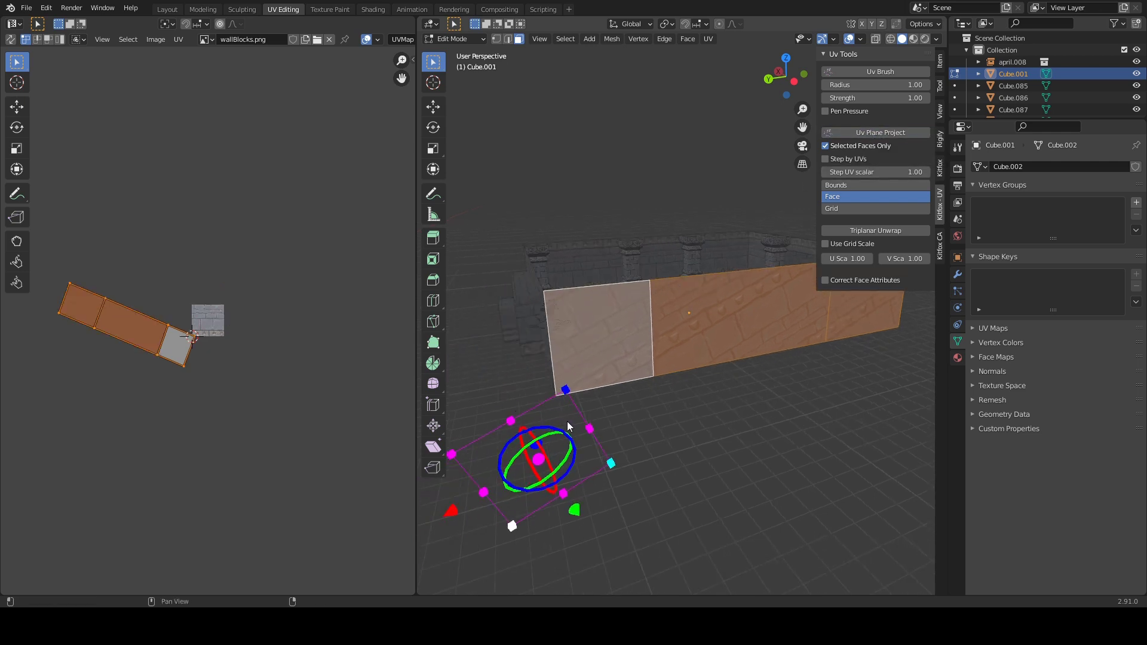
pyautogui.keyDown('shift'); pyautogui.moveTo(682, 315); pyautogui.dragTo(573, 363, button='middle'); pyautogui.keyUp('shift')
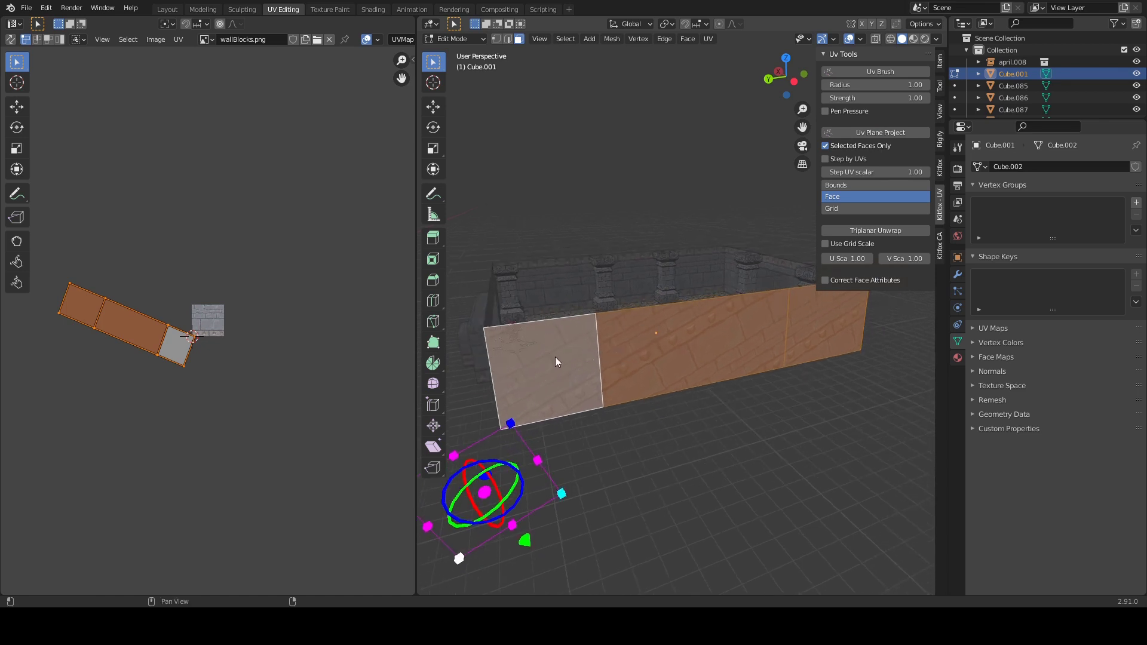
pyautogui.keyDown('shift'); pyautogui.moveTo(755, 356); pyautogui.dragTo(748, 353, button='middle'); pyautogui.keyUp('shift')
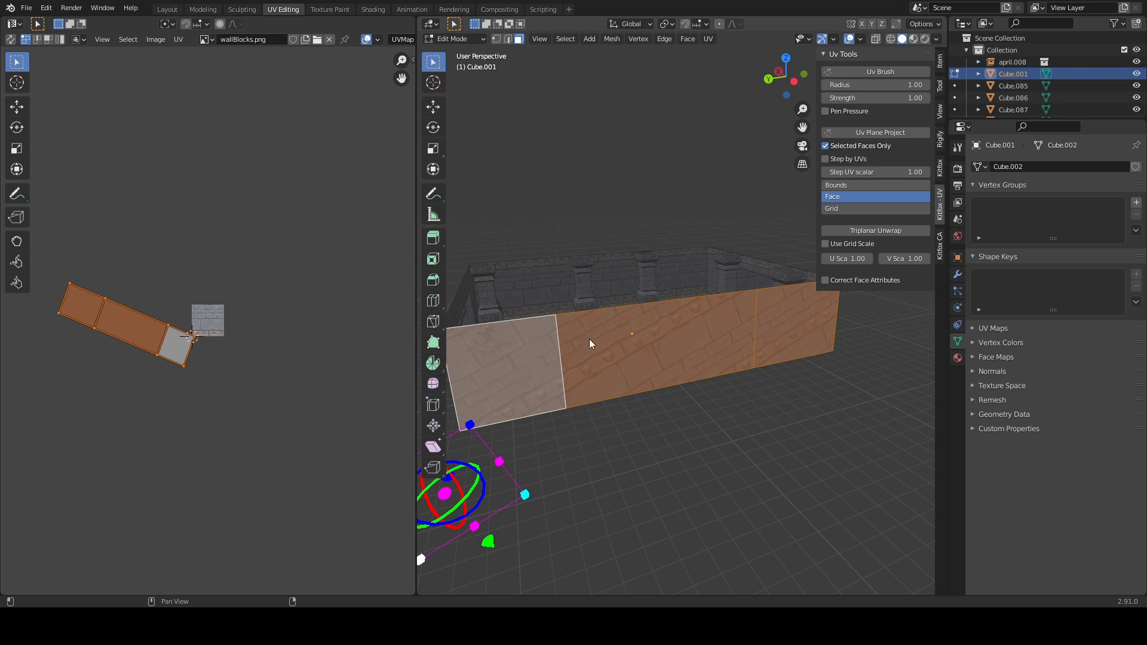
pyautogui.moveTo(589, 338)
pyautogui.mouseDown(button='middle')
pyautogui.moveTo(629, 375)
pyautogui.moveTo(726, 362)
pyautogui.moveTo(557, 364)
pyautogui.moveTo(541, 353)
pyautogui.moveTo(596, 337)
pyautogui.mouseUp(button='middle')
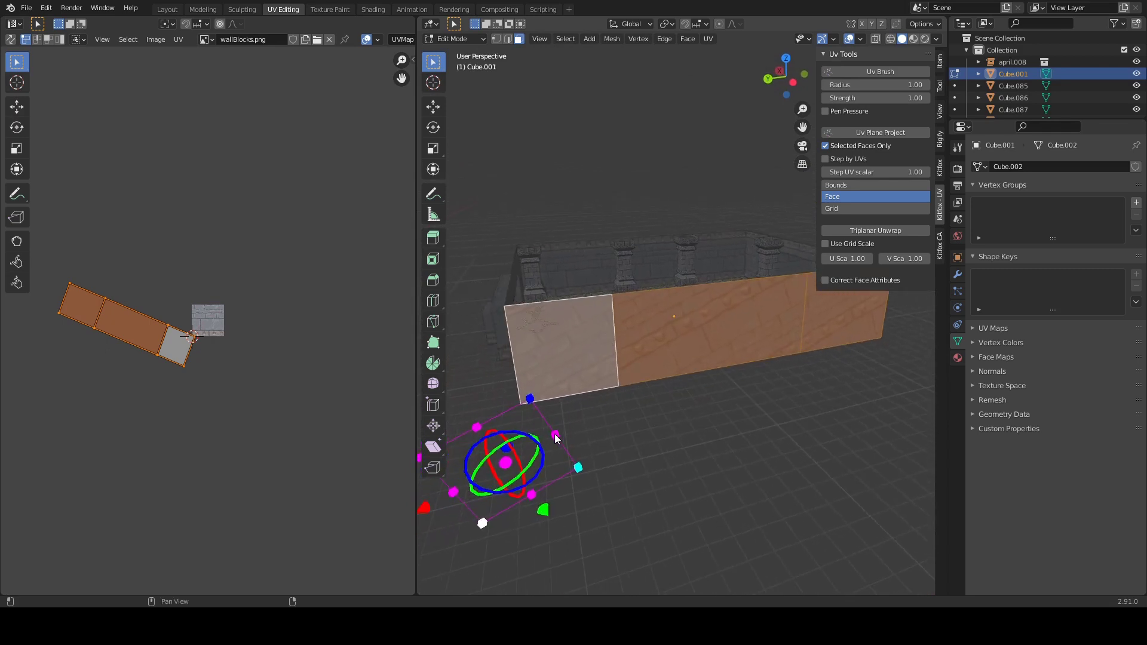
pyautogui.moveTo(429, 506); pyautogui.dragTo(593, 392)
pyautogui.moveTo(679, 335); pyautogui.dragTo(692, 354)
pyautogui.moveTo(692, 354); pyautogui.dragTo(693, 408, button='middle')
pyautogui.moveTo(700, 386); pyautogui.dragTo(563, 380)
pyautogui.moveTo(682, 301); pyautogui.dragTo(680, 304)
# Step: Finish the projection, switch alignment to Grid and re-project the wall's UVs
pyautogui.press('Return')
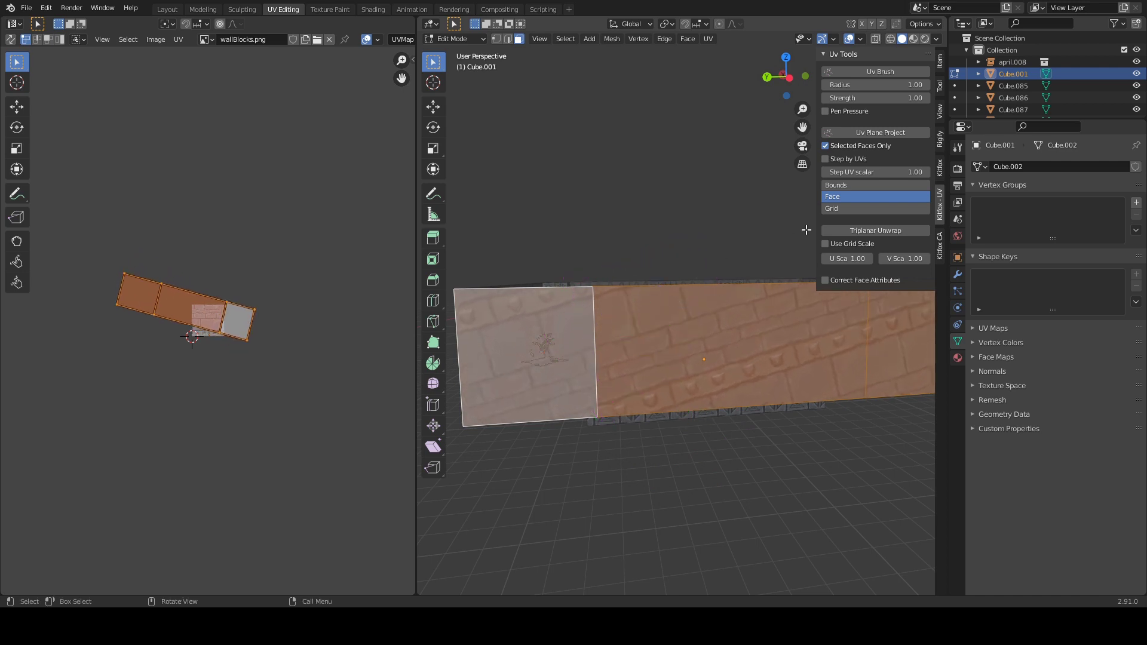
pyautogui.click(851, 208)
pyautogui.moveTo(729, 253); pyautogui.dragTo(661, 317, button='middle')
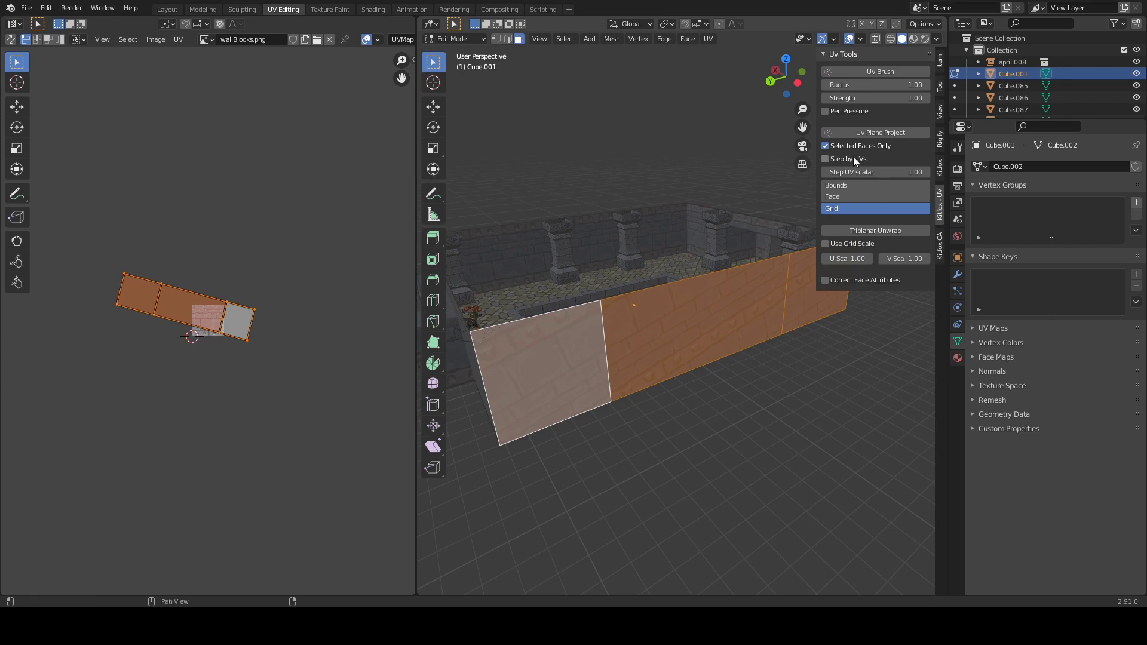
pyautogui.click(886, 133)
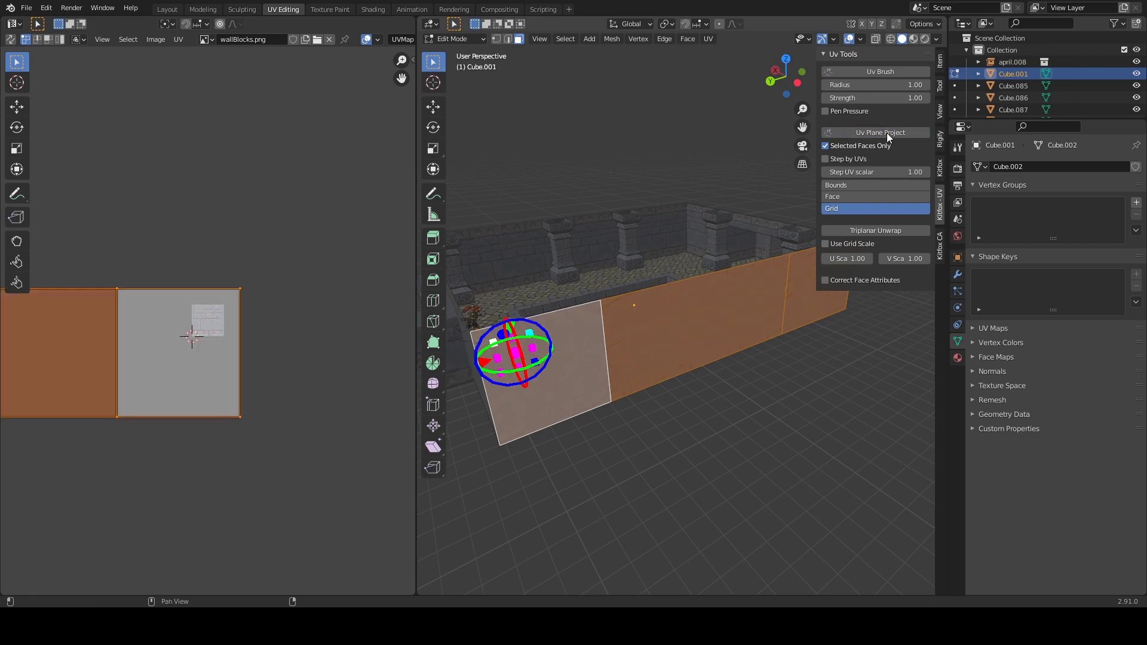
# Step: Inspect the grid-aligned bricks in Right and Left orthographic views, then return to perspective
pyautogui.moveTo(618, 293); pyautogui.dragTo(595, 353, button='middle')
pyautogui.scroll(5, 595, 353)
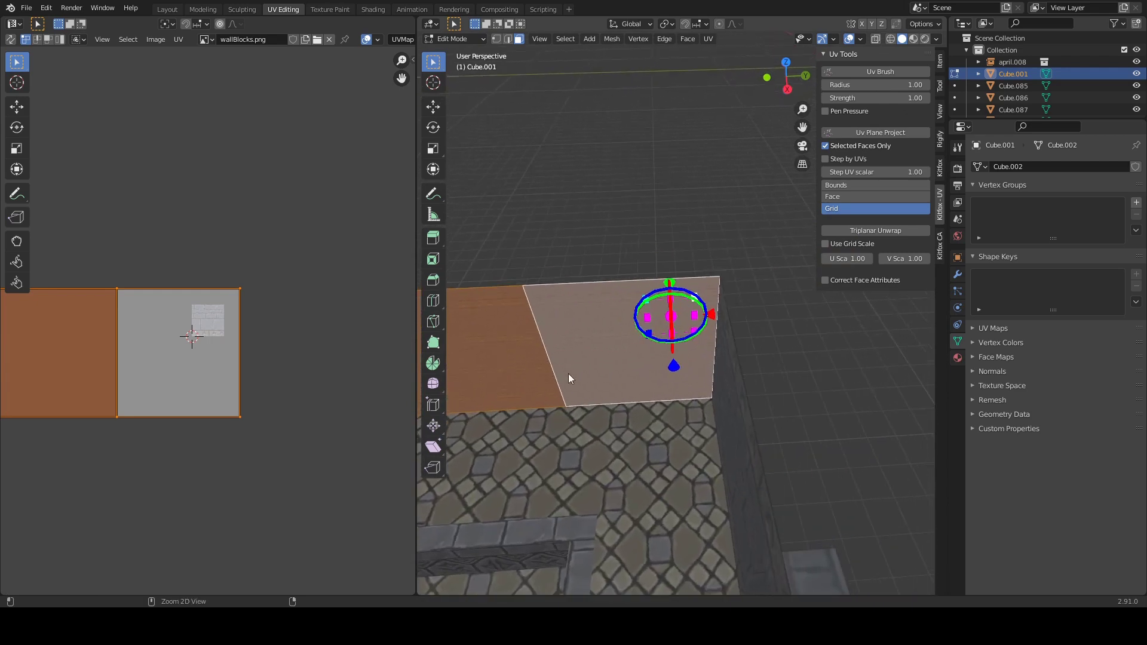
pyautogui.moveTo(637, 285); pyautogui.dragTo(606, 295, button='middle')
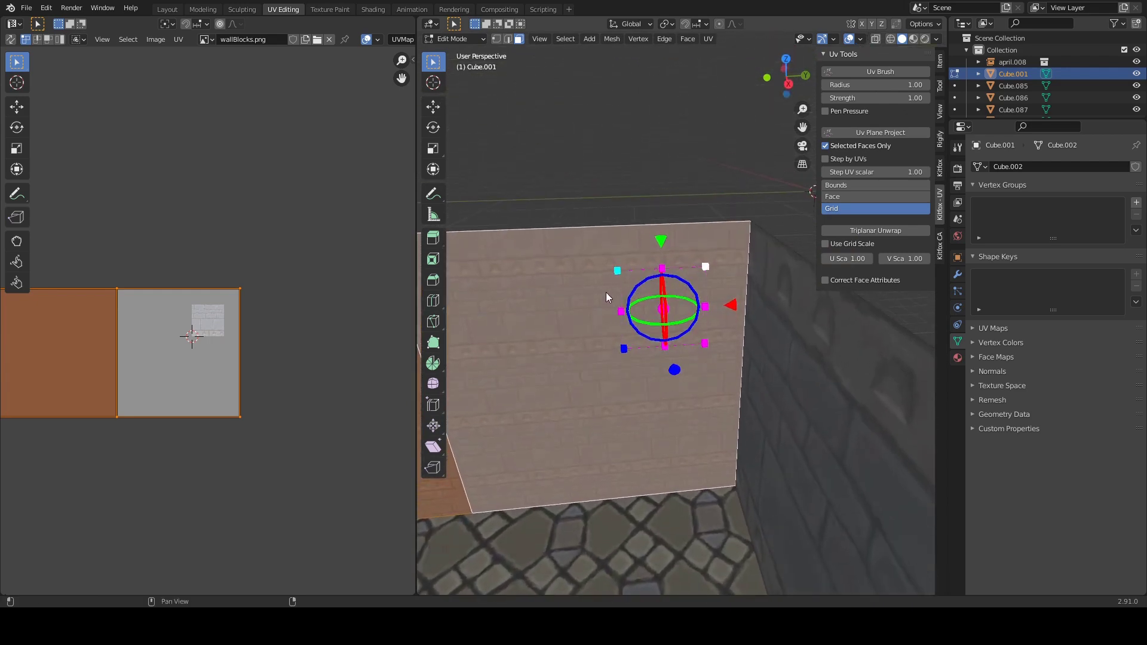
pyautogui.press('KP_3')
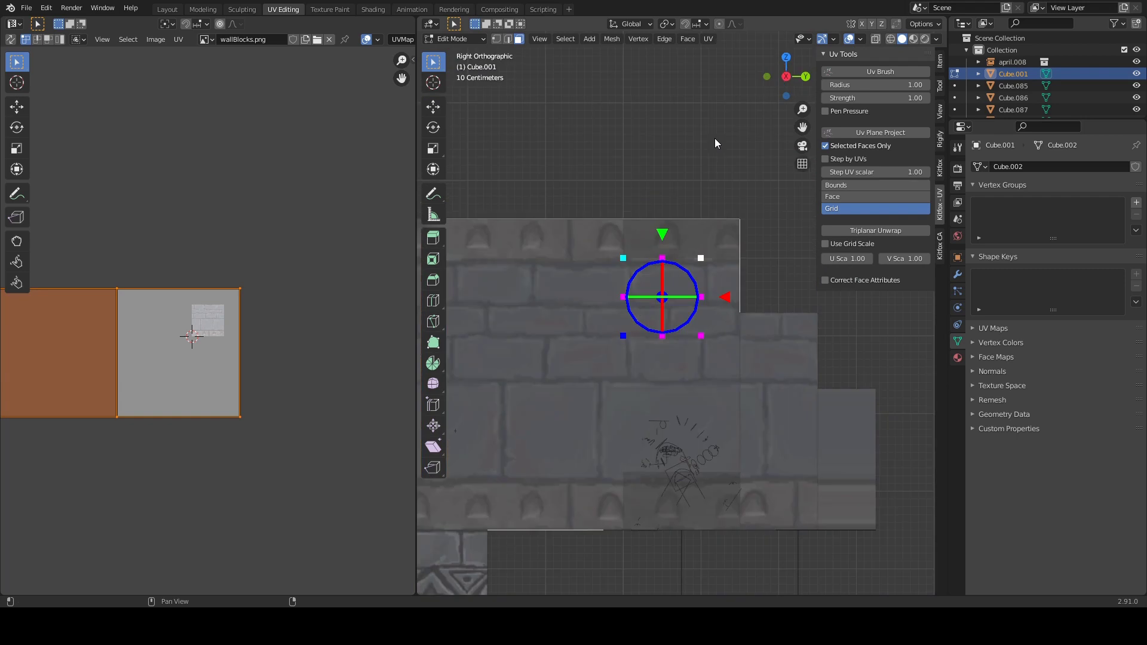
pyautogui.press('ctrl+KP_3')
pyautogui.keyDown('shift'); pyautogui.moveTo(701, 289); pyautogui.dragTo(622, 309, button='middle'); pyautogui.keyUp('shift')
pyautogui.scroll(1, 585, 345)
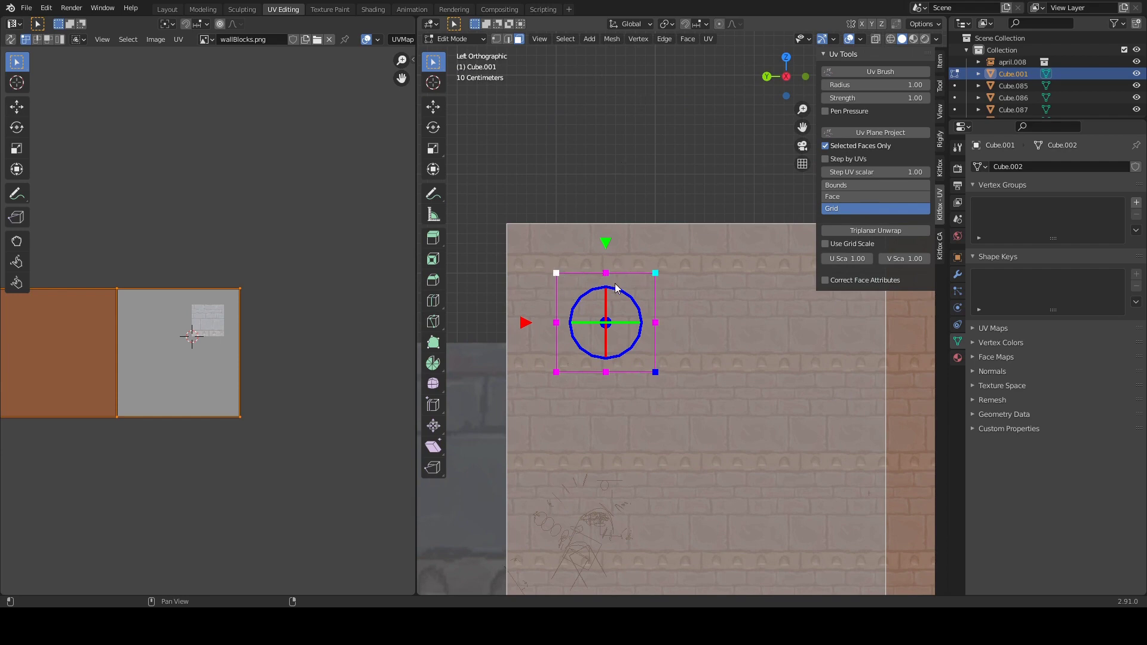
pyautogui.moveTo(568, 220); pyautogui.dragTo(616, 293, button='middle')
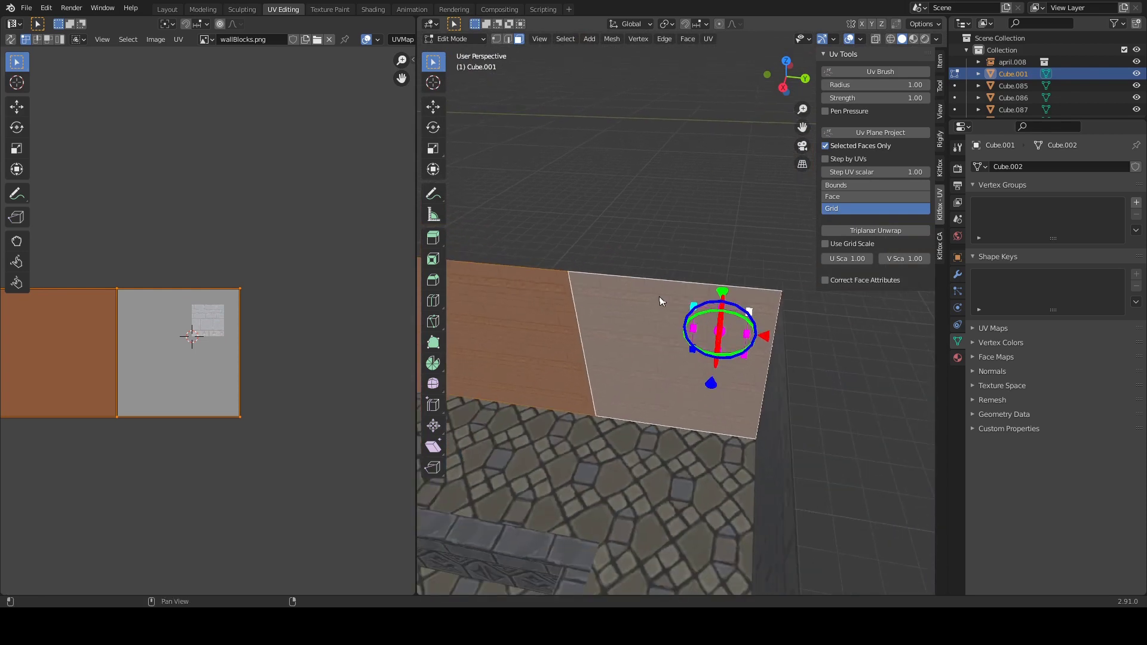
pyautogui.keyDown('shift'); pyautogui.moveTo(673, 256); pyautogui.dragTo(750, 224, button='middle'); pyautogui.keyUp('shift')
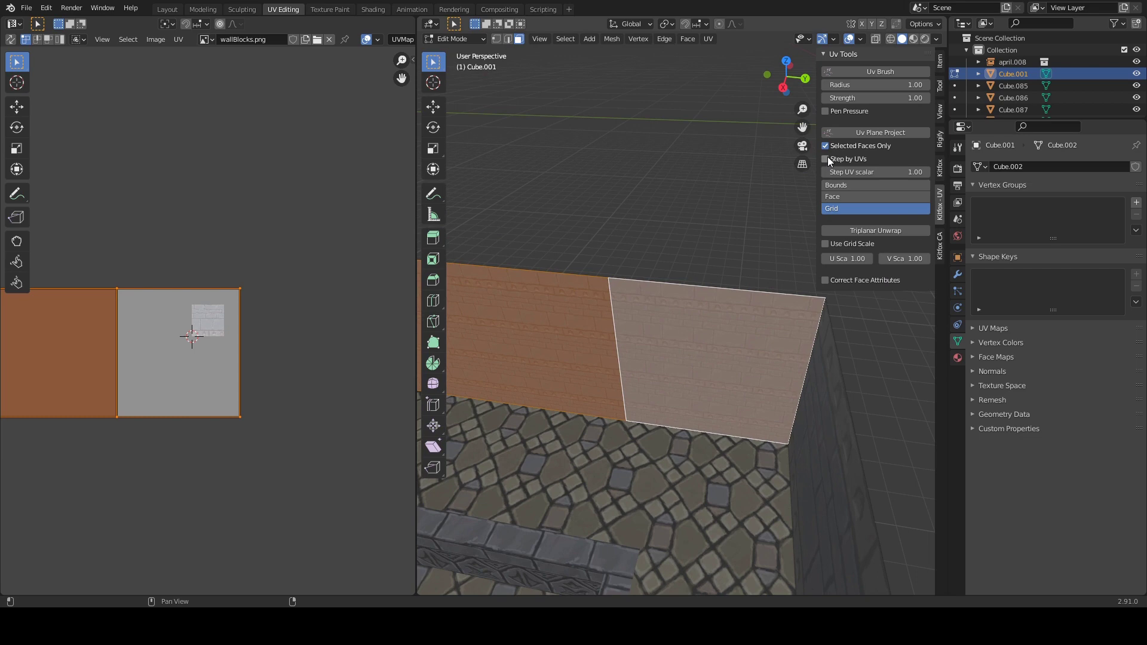
# Step: Enable Step by UVs, turn off Selected Faces Only, choose Face alignment and re-project
pyautogui.click(825, 158)
pyautogui.click(825, 146)
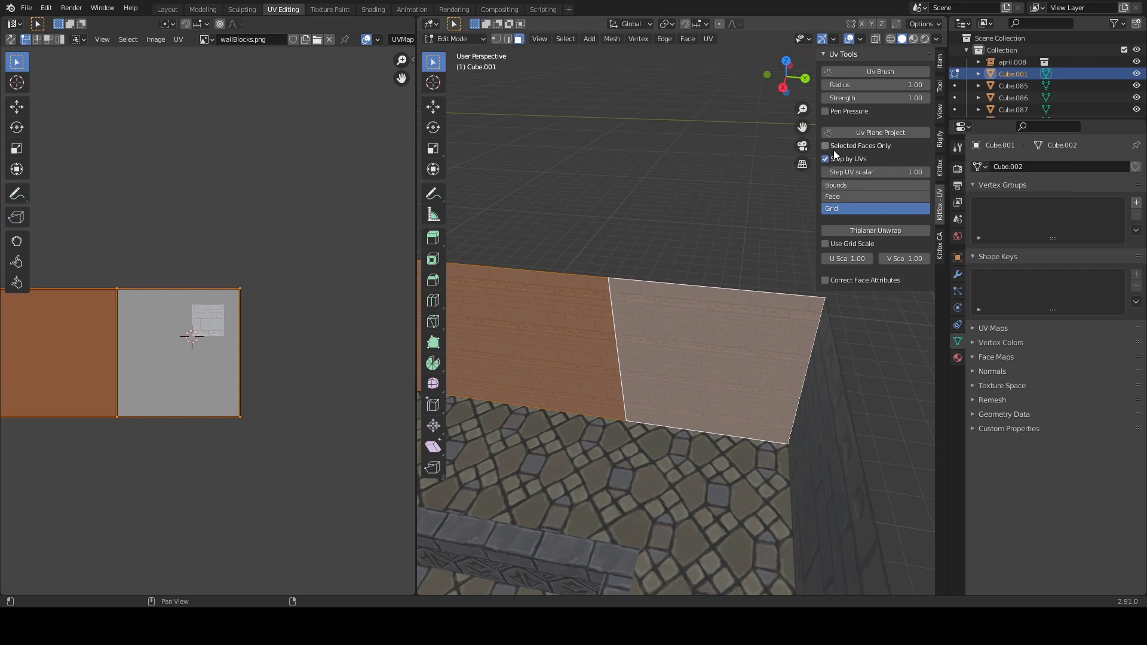
pyautogui.click(852, 196)
pyautogui.click(864, 135)
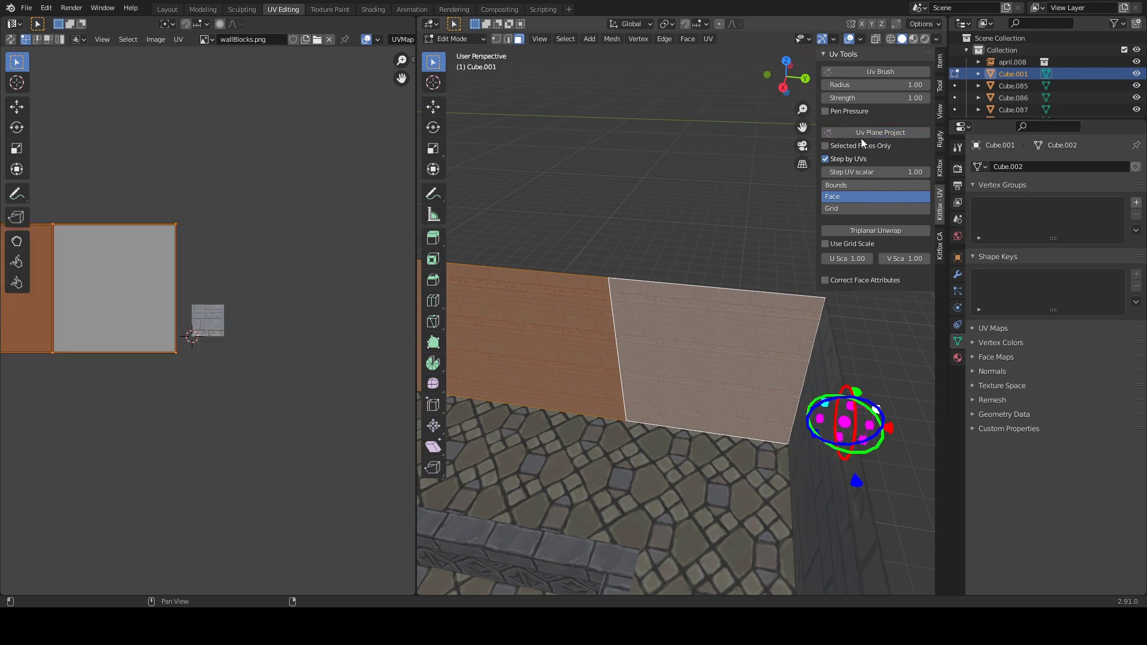
# Step: Slide the wall's projection right along X and up along Y
pyautogui.moveTo(766, 274); pyautogui.dragTo(541, 326, button='middle')
pyautogui.moveTo(510, 379); pyautogui.dragTo(582, 309, button='middle')
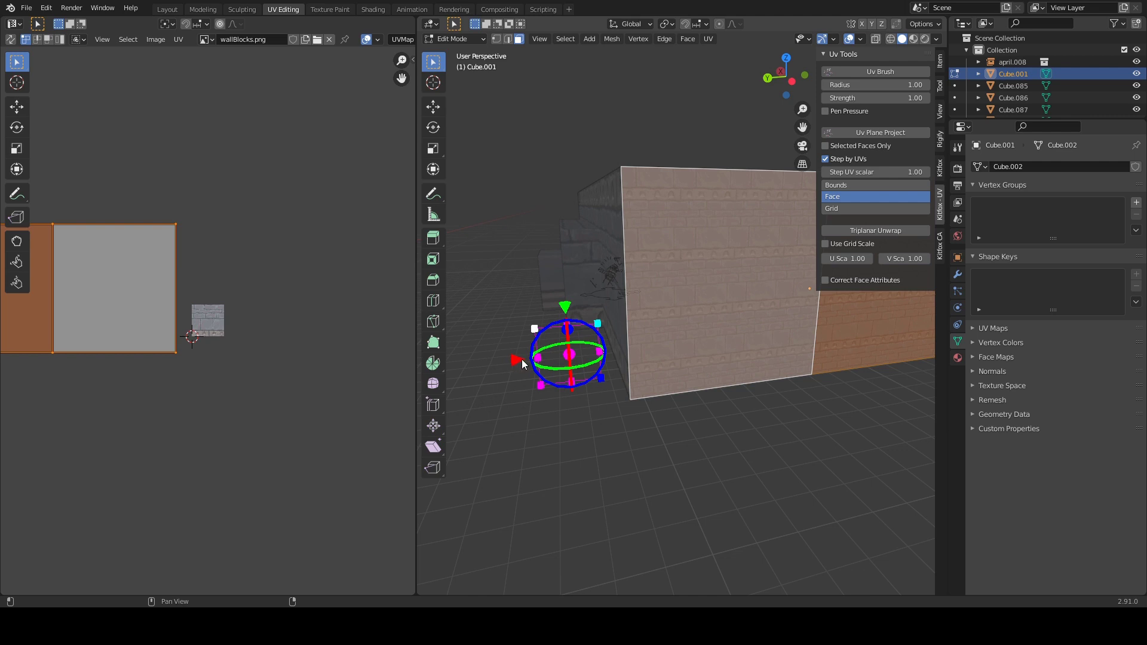
pyautogui.moveTo(517, 366); pyautogui.dragTo(756, 344)
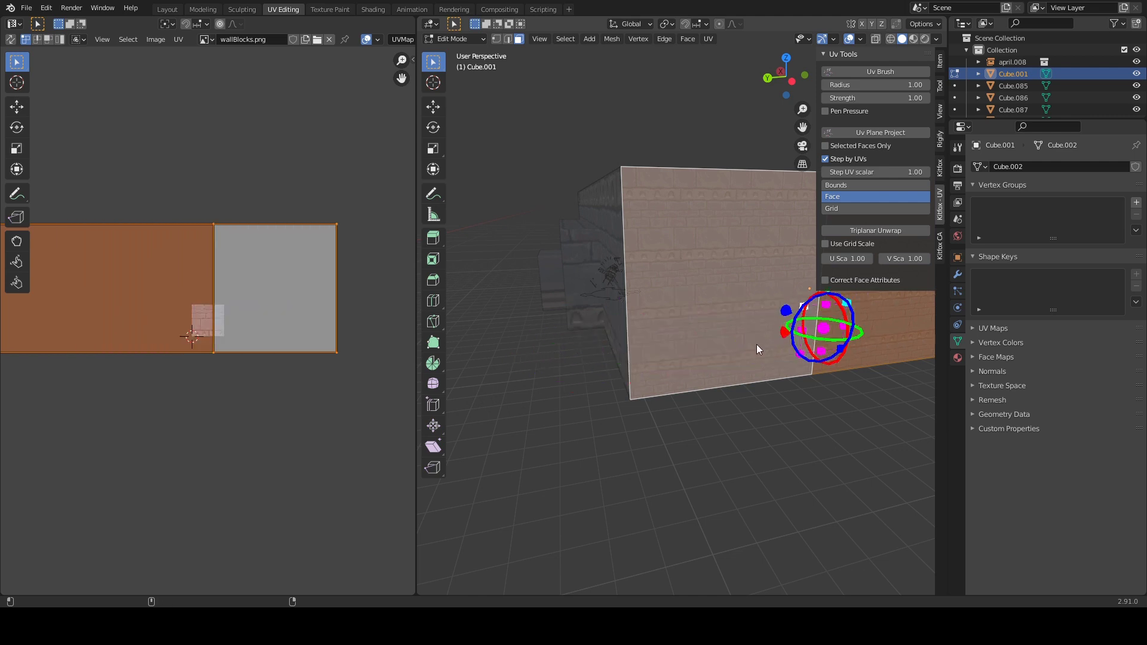
pyautogui.keyDown('shift'); pyautogui.moveTo(756, 344); pyautogui.dragTo(536, 386, button='middle'); pyautogui.keyUp('shift')
pyautogui.moveTo(650, 320); pyautogui.dragTo(644, 224)
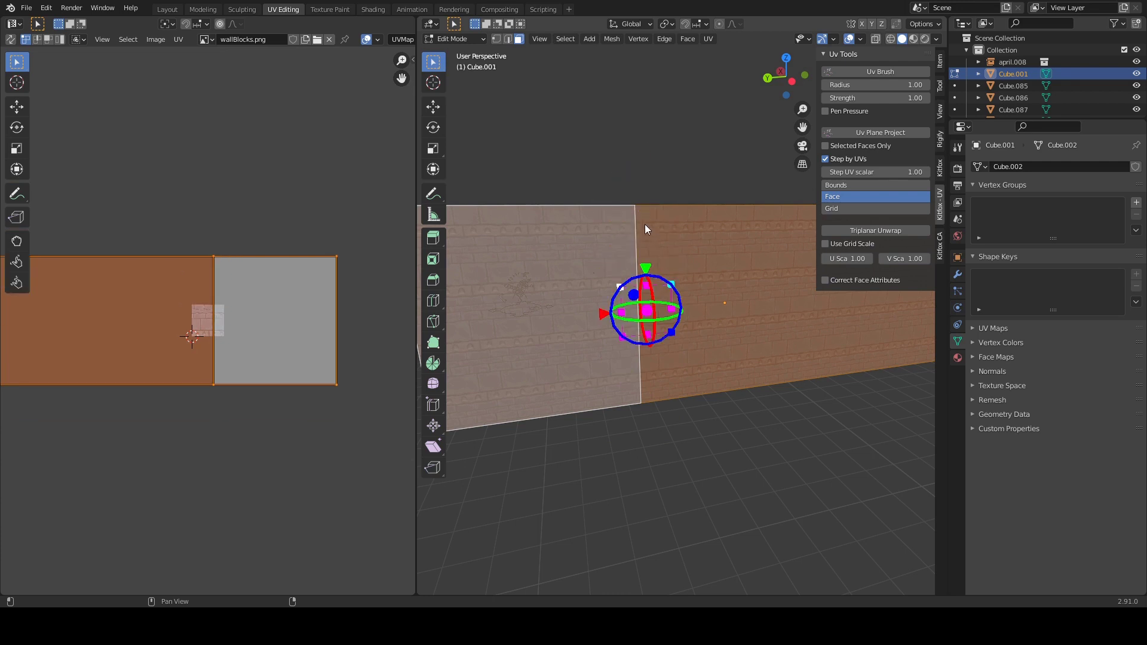
pyautogui.click(886, 173)
# Step: Set the Step UV scalar to 0.25 and re-project the wall face's UVs
pyautogui.press('BackSpace')
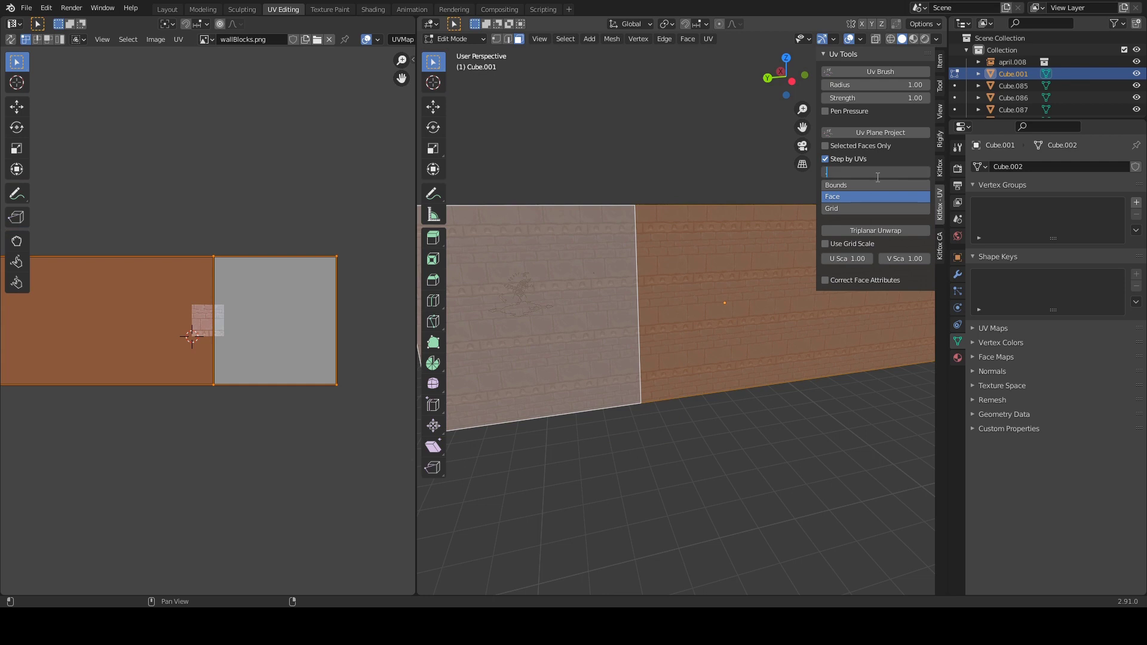
pyautogui.write('.25')
pyautogui.press('Return')
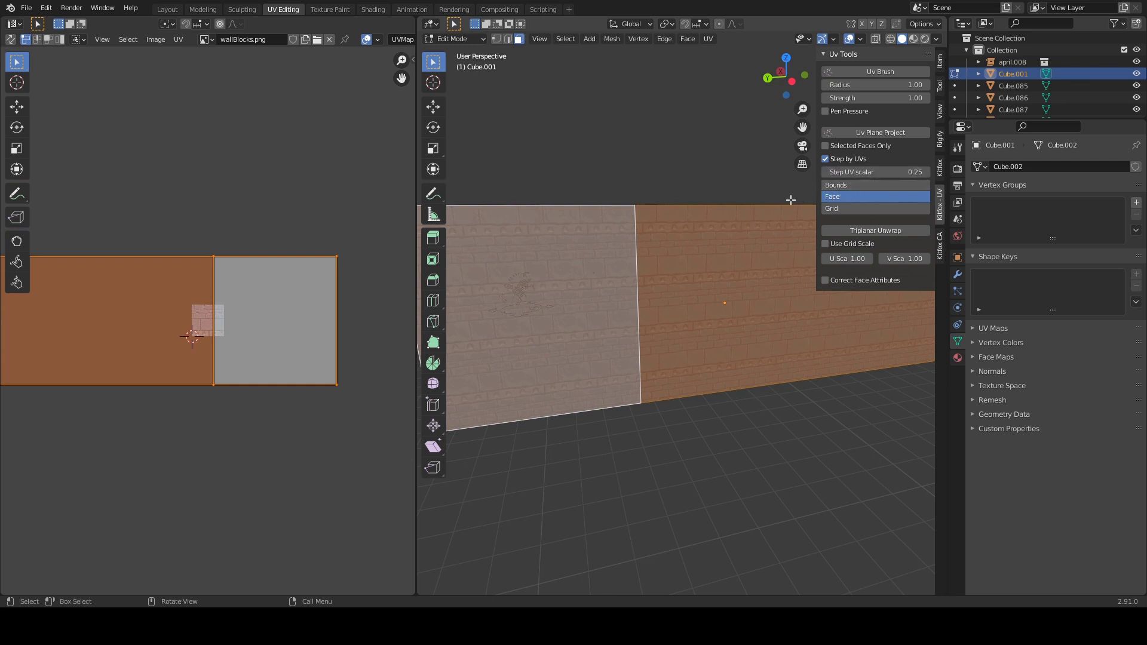
pyautogui.click(878, 133)
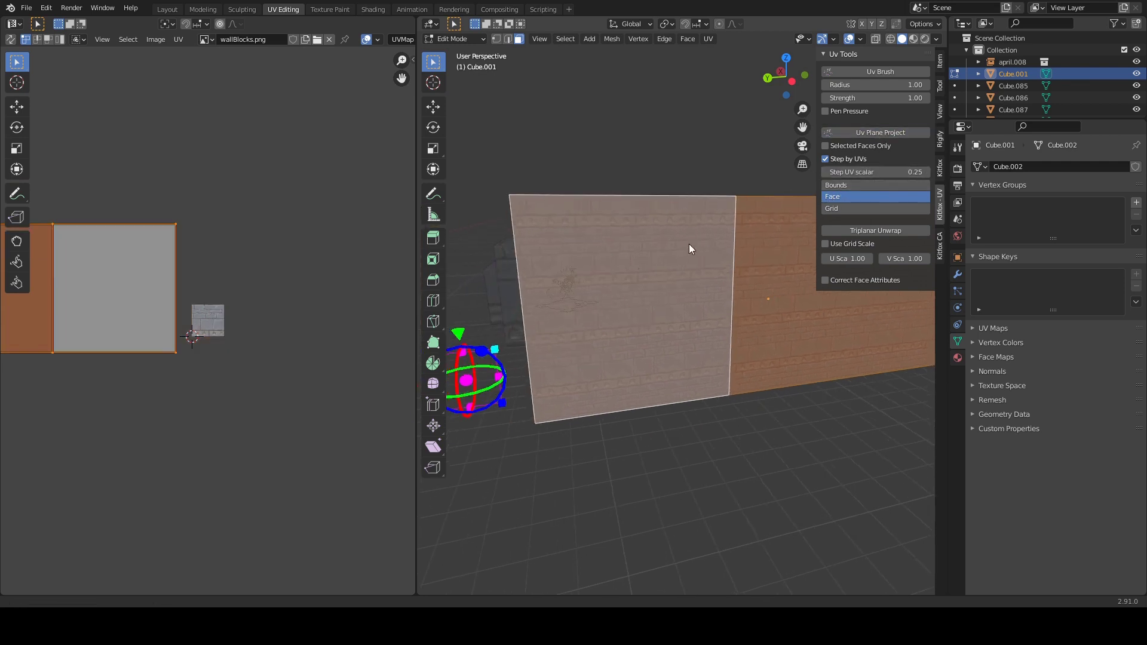
# Step: Step the projection sideways and up so the brick courses shift on the face
pyautogui.moveTo(476, 362); pyautogui.dragTo(553, 357)
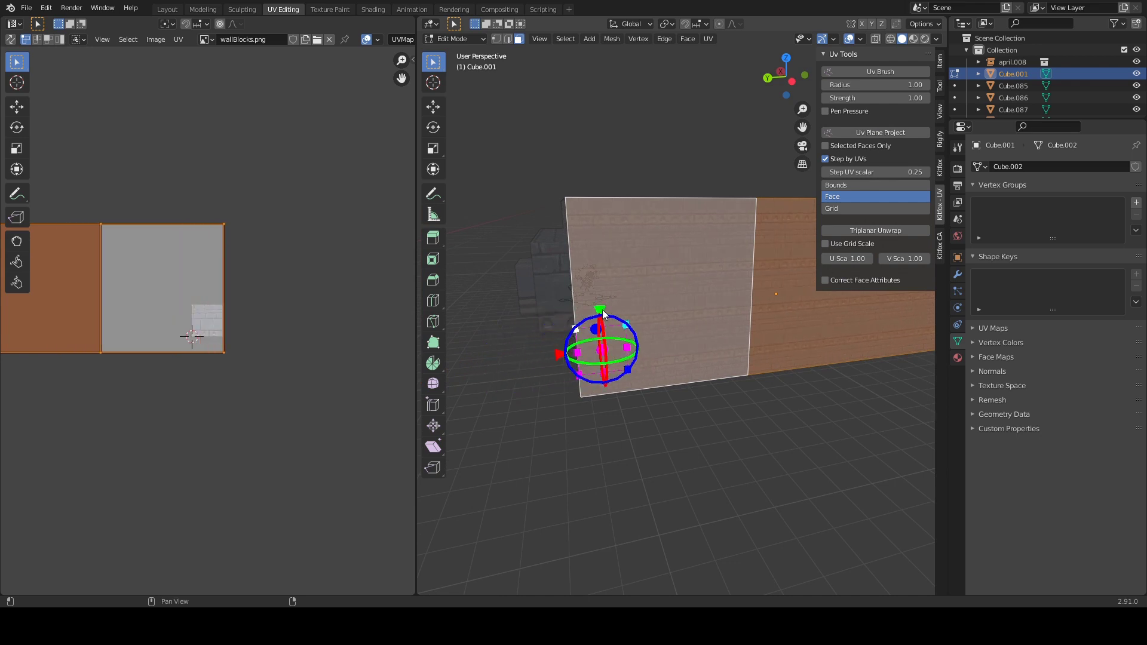
pyautogui.moveTo(596, 308); pyautogui.dragTo(601, 242)
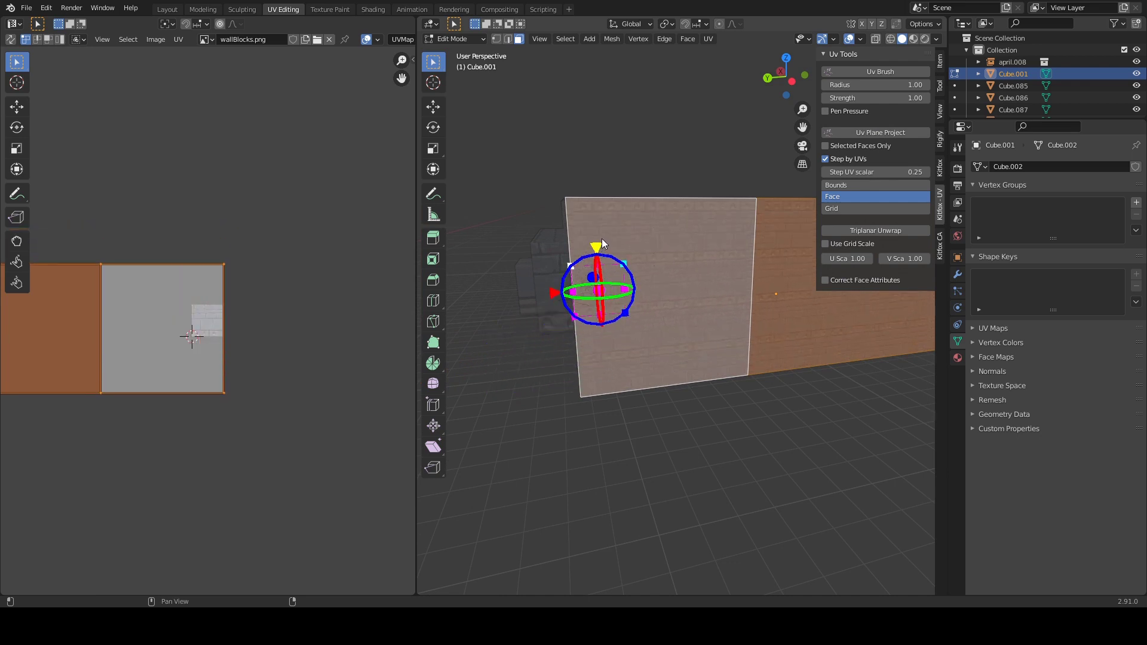
pyautogui.moveTo(601, 238); pyautogui.dragTo(690, 283, button='middle')
pyautogui.moveTo(690, 284); pyautogui.dragTo(697, 222)
pyautogui.moveTo(750, 283); pyautogui.dragTo(593, 300)
pyautogui.moveTo(593, 300); pyautogui.dragTo(651, 282, button='middle')
pyautogui.moveTo(700, 278); pyautogui.dragTo(646, 279)
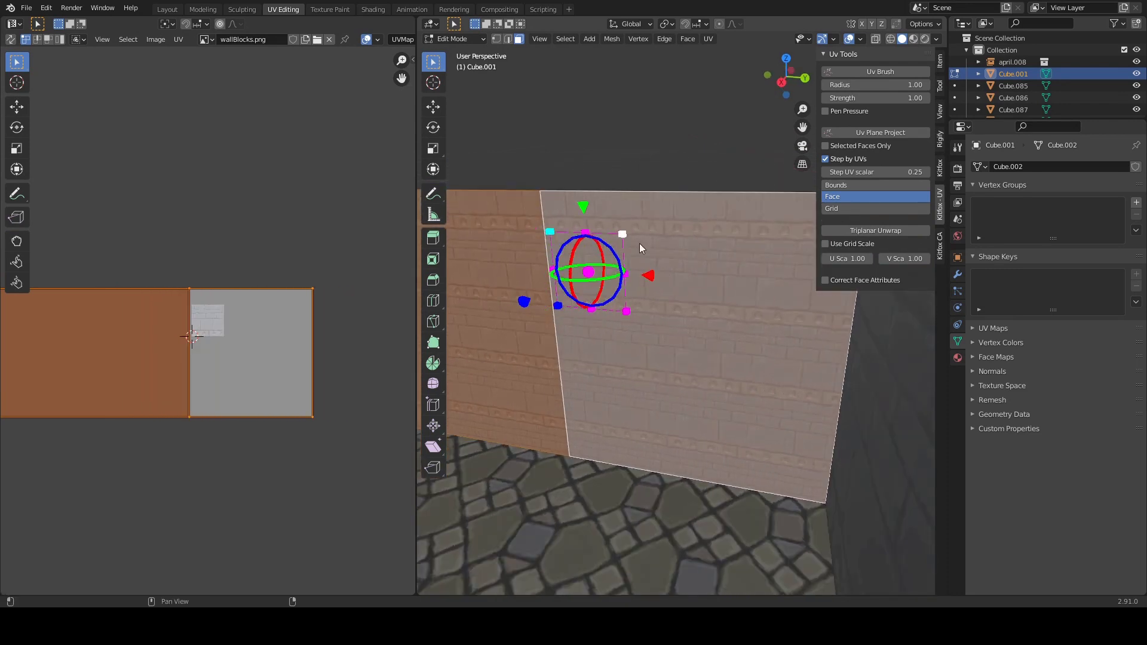
pyautogui.moveTo(587, 206); pyautogui.dragTo(584, 233)
# Step: Slide the projection left and up until the bricks line up with the neighbouring wall
pyautogui.moveTo(585, 239); pyautogui.dragTo(599, 341, button='middle')
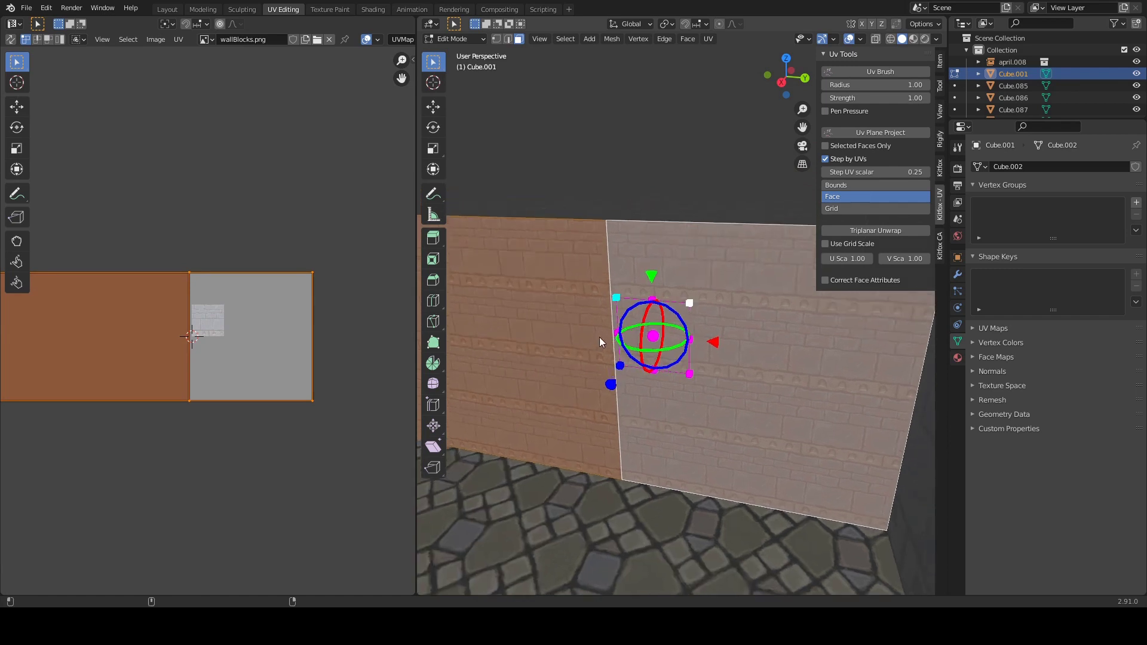
pyautogui.moveTo(715, 345); pyautogui.dragTo(561, 349)
pyautogui.keyDown('shift'); pyautogui.moveTo(561, 349); pyautogui.dragTo(663, 292, button='middle'); pyautogui.keyUp('shift')
pyautogui.moveTo(673, 283); pyautogui.dragTo(667, 227)
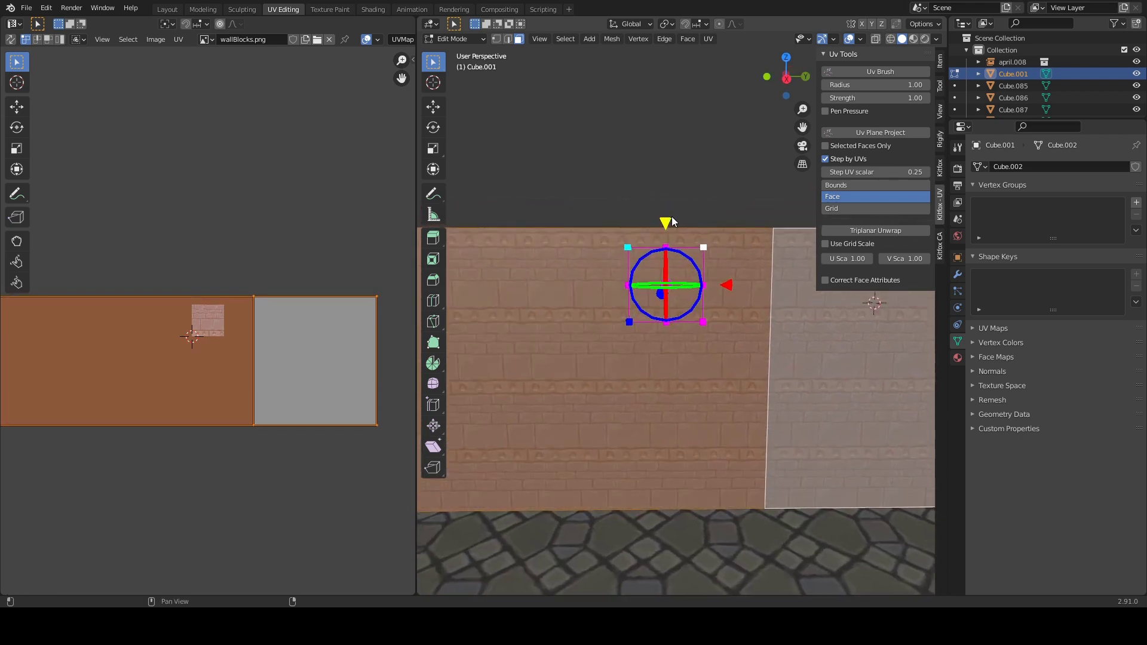
pyautogui.moveTo(728, 286); pyautogui.dragTo(689, 336)
pyautogui.moveTo(689, 336); pyautogui.dragTo(660, 345, button='middle')
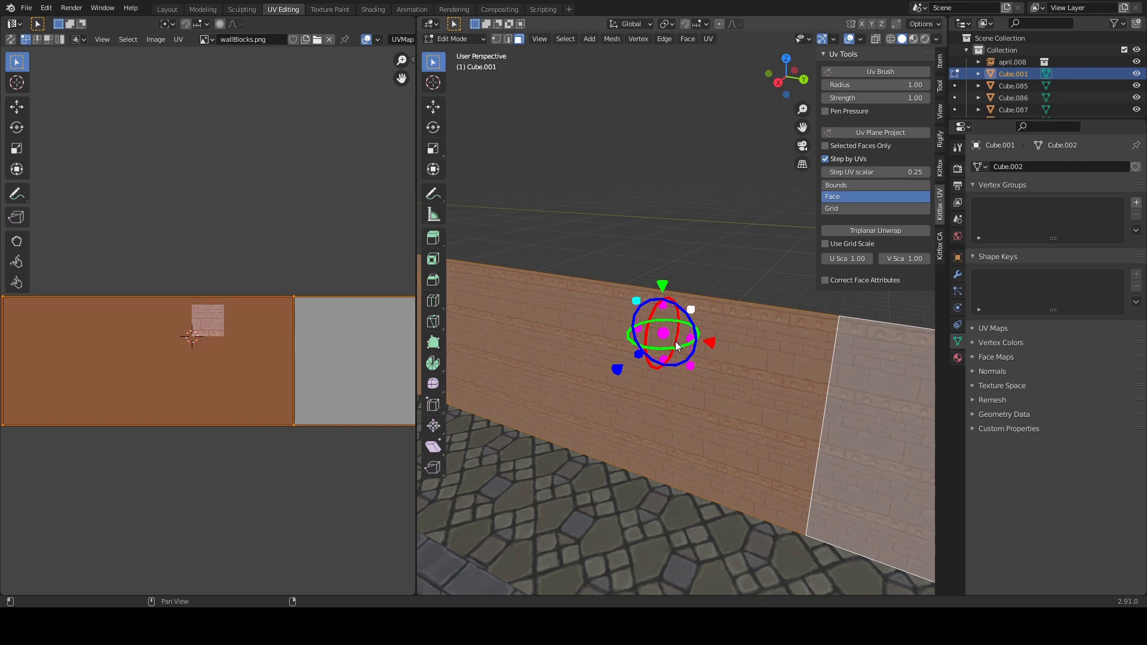
pyautogui.click(677, 345)
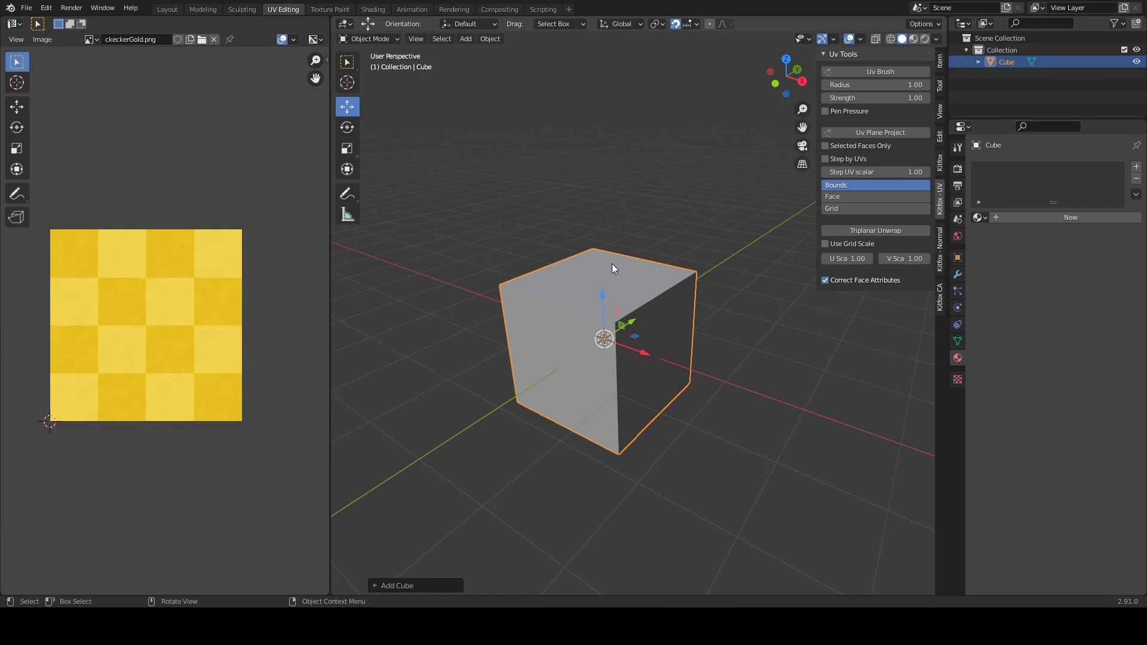
# Step: Orbit the view to look down on the new cube from a higher angle
pyautogui.moveTo(611, 263)
pyautogui.mouseDown(button='middle')
pyautogui.moveTo(626, 267)
pyautogui.moveTo(614, 281)
pyautogui.mouseUp(button='middle')
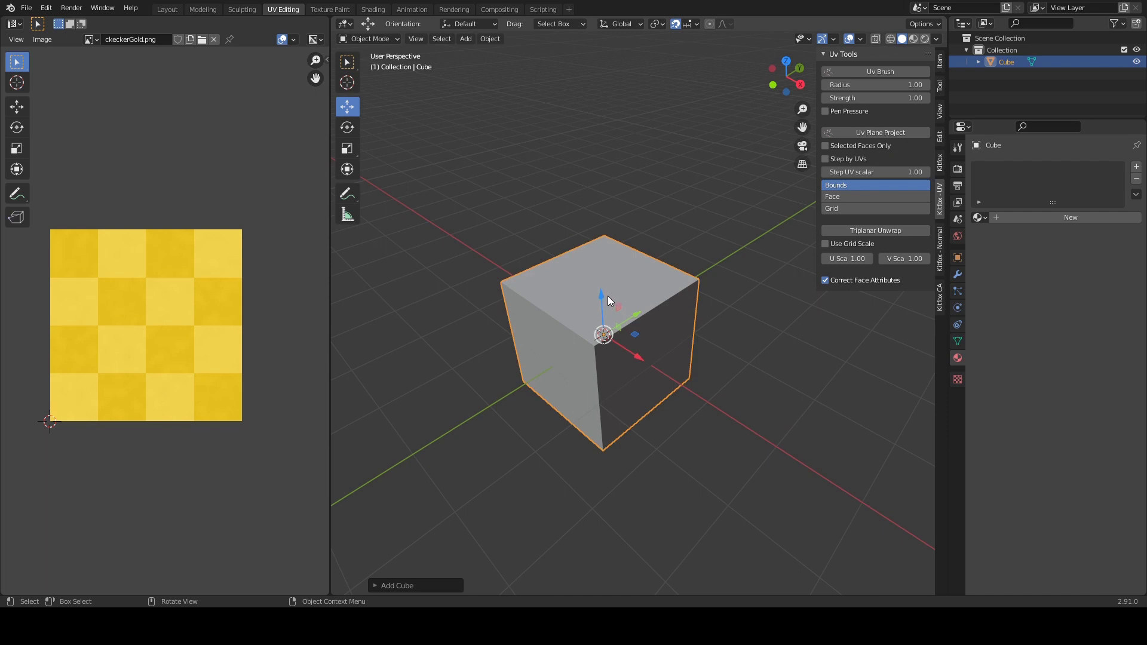
pyautogui.moveTo(566, 261)
pyautogui.mouseDown(button='middle')
pyautogui.moveTo(555, 296)
pyautogui.moveTo(544, 273)
pyautogui.moveTo(556, 267)
pyautogui.mouseUp(button='middle')
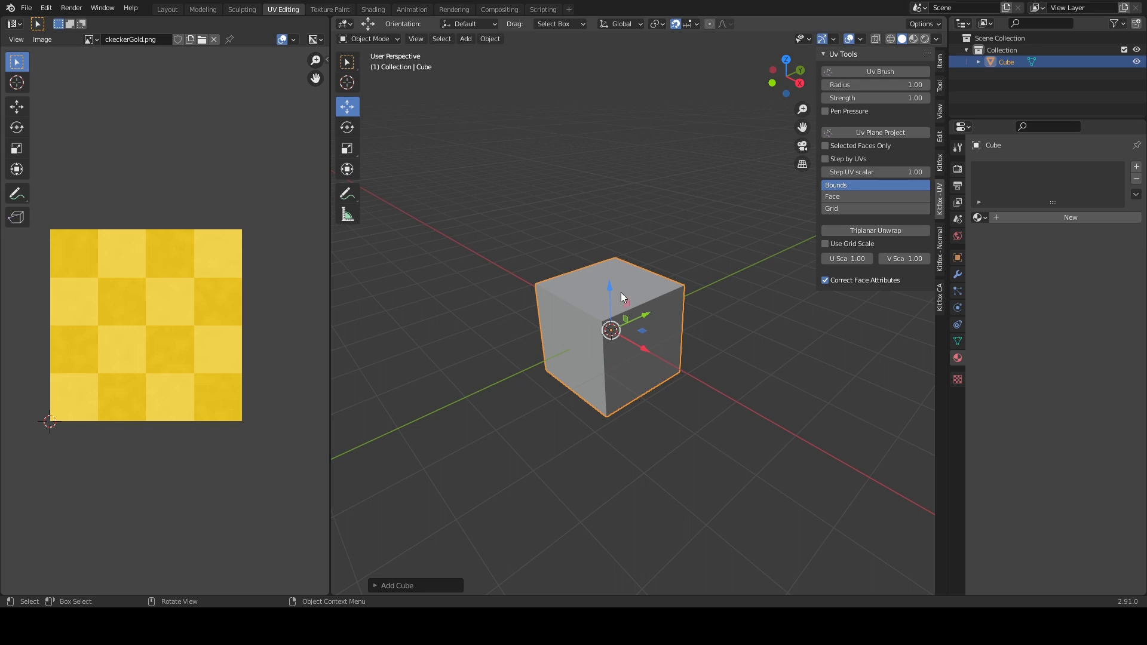
# Step: Assign Material.001 to the cube, triplanar-unwrap it, and check the checker in Right view
pyautogui.click(979, 218)
pyautogui.click(1006, 247)
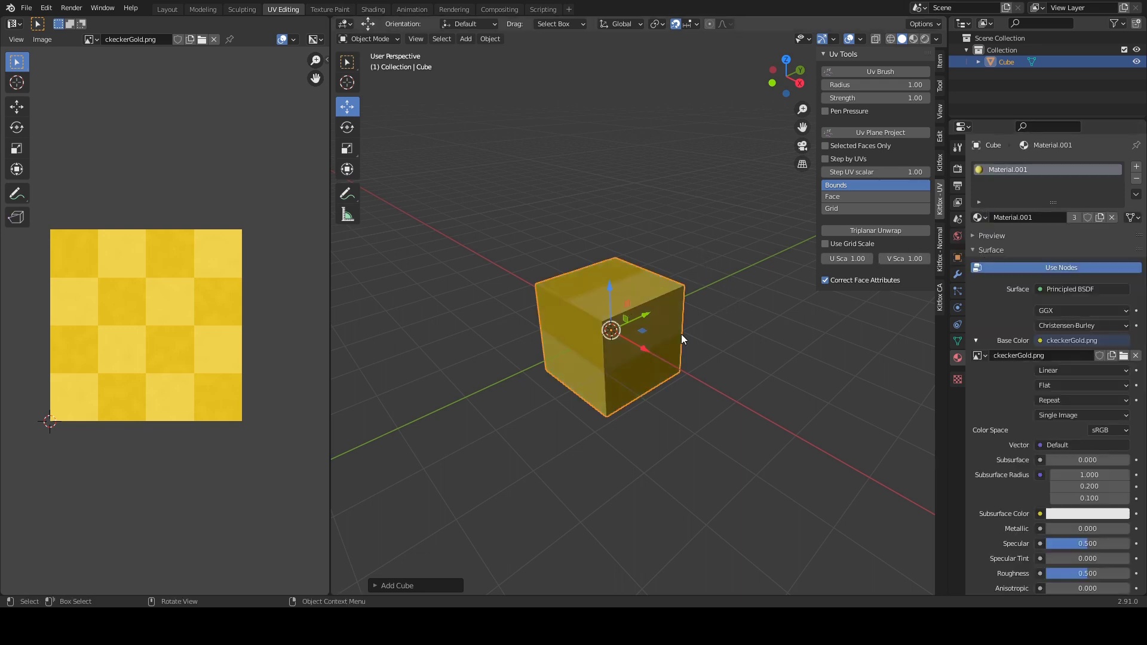
pyautogui.click(888, 229)
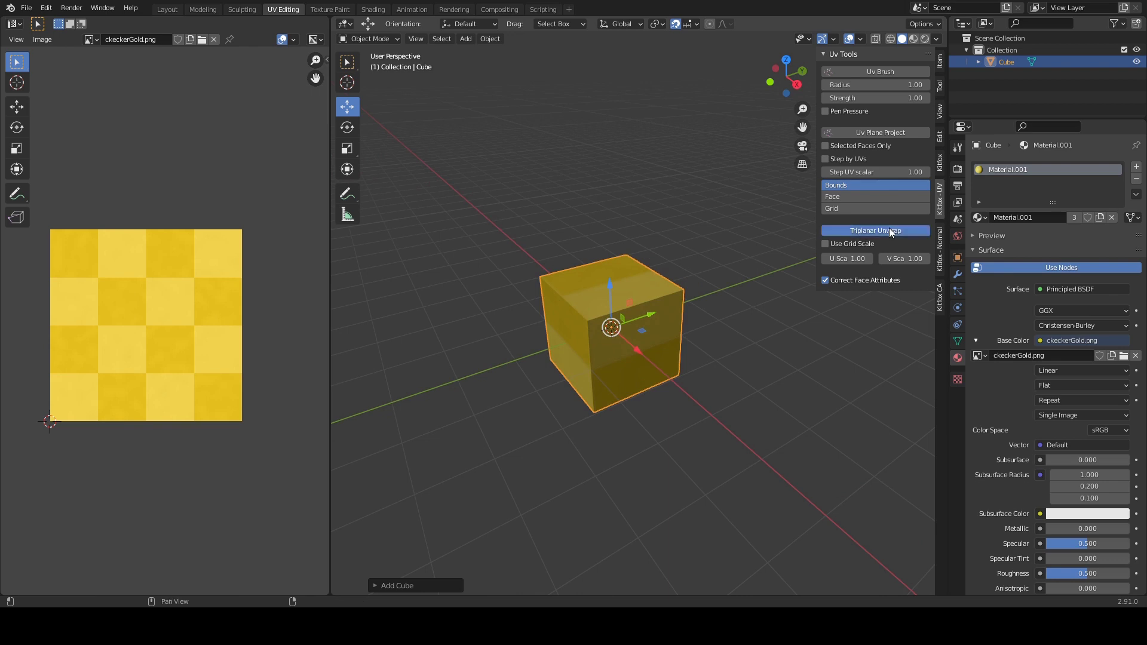
pyautogui.moveTo(497, 288); pyautogui.dragTo(617, 324, button='middle')
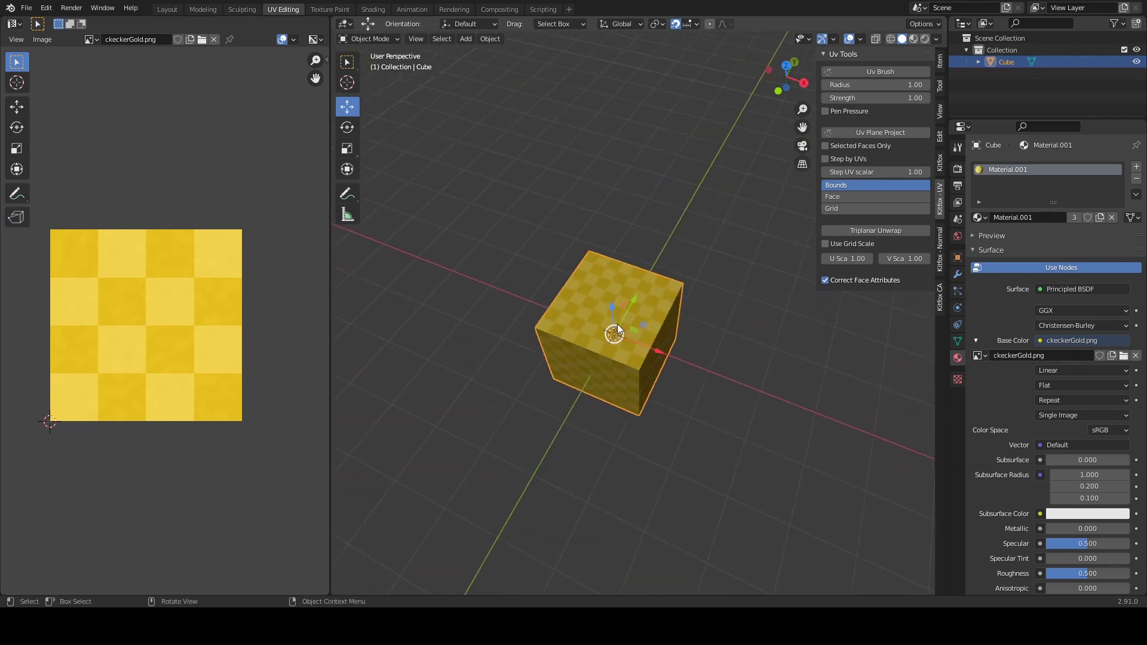
pyautogui.press('KP_3')
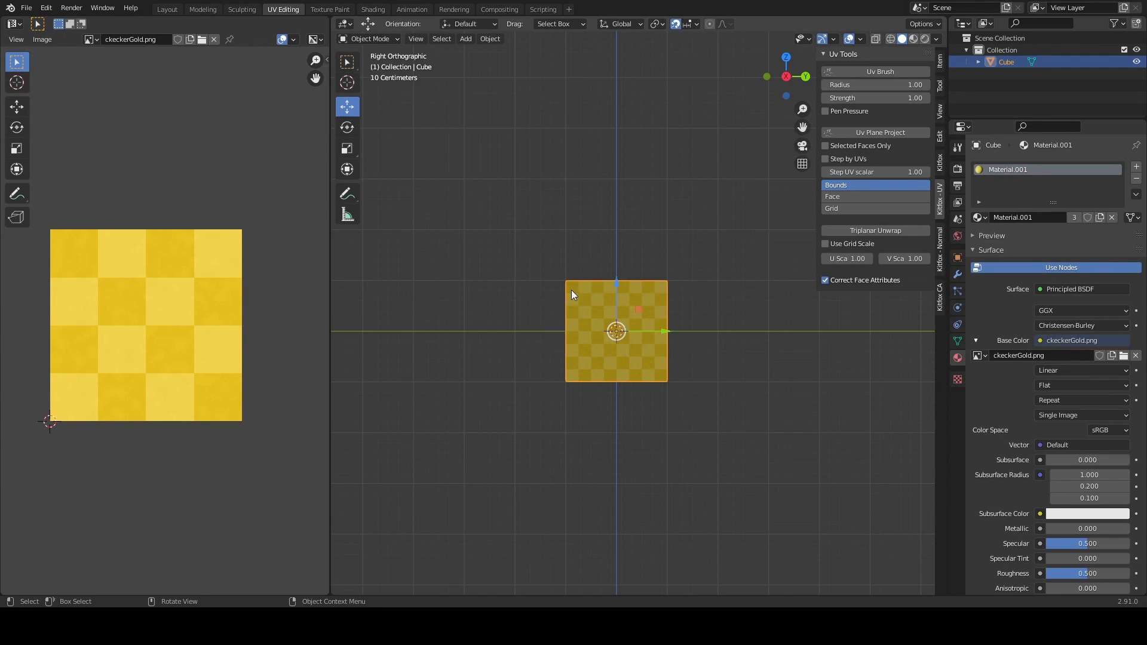
pyautogui.scroll(2, 575, 280)
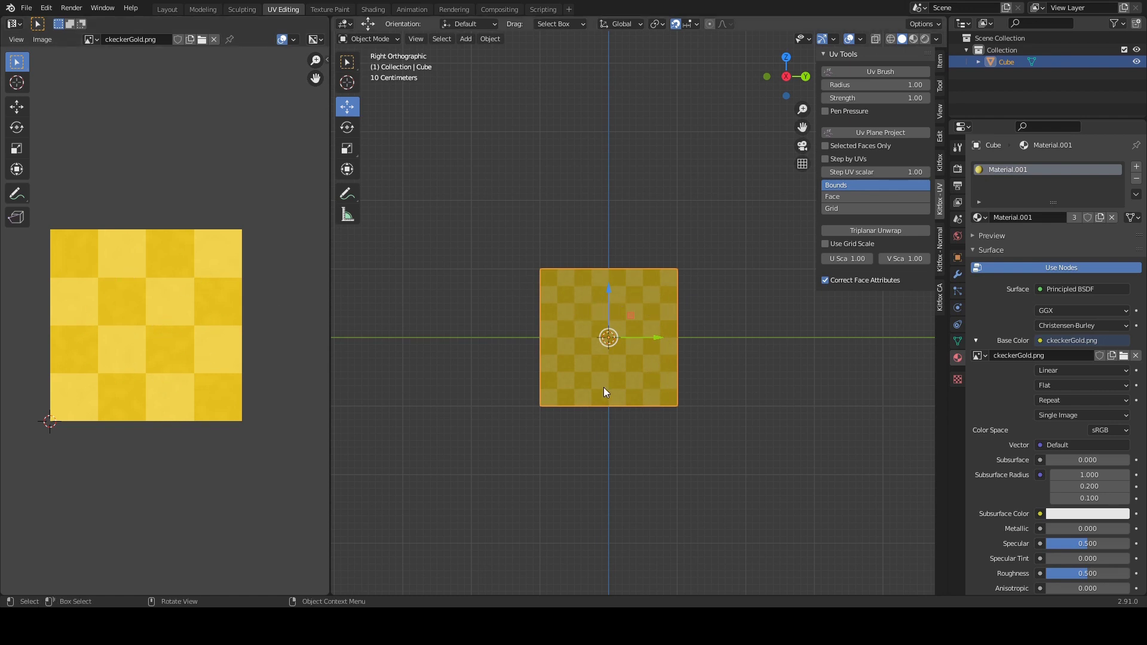
pyautogui.moveTo(561, 210); pyautogui.dragTo(658, 180, button='middle')
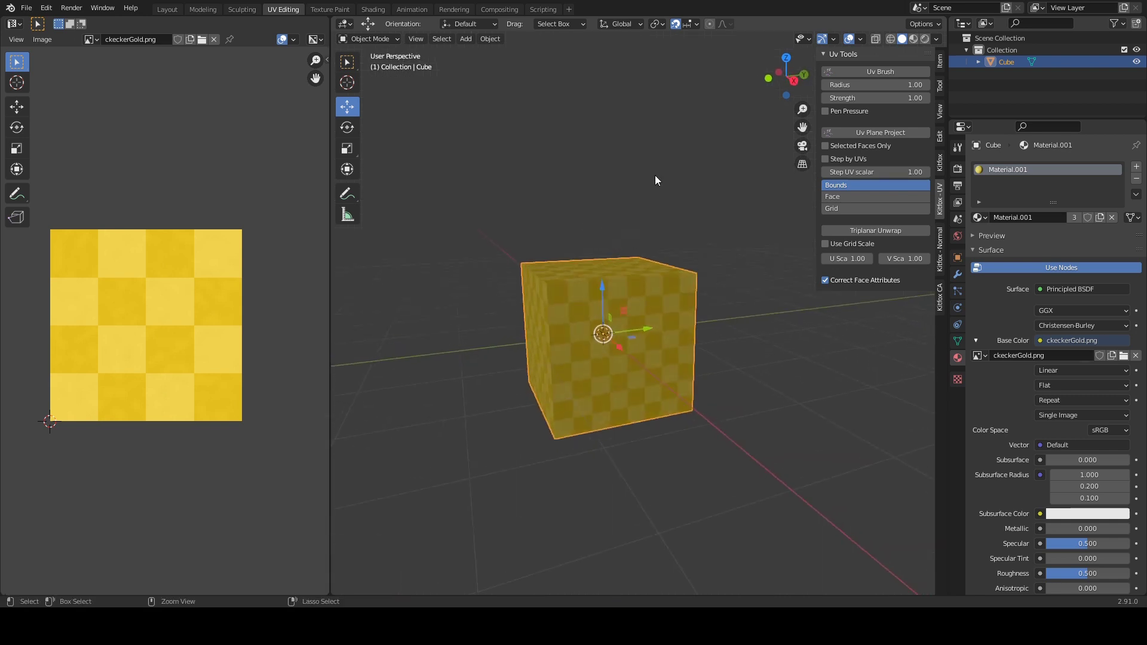
# Step: In Edit Mode, turn off Correct Face Attributes and stretch the cube 3 m along Y
pyautogui.scroll(-3, 658, 179)
pyautogui.moveTo(566, 274); pyautogui.dragTo(605, 280, button='middle')
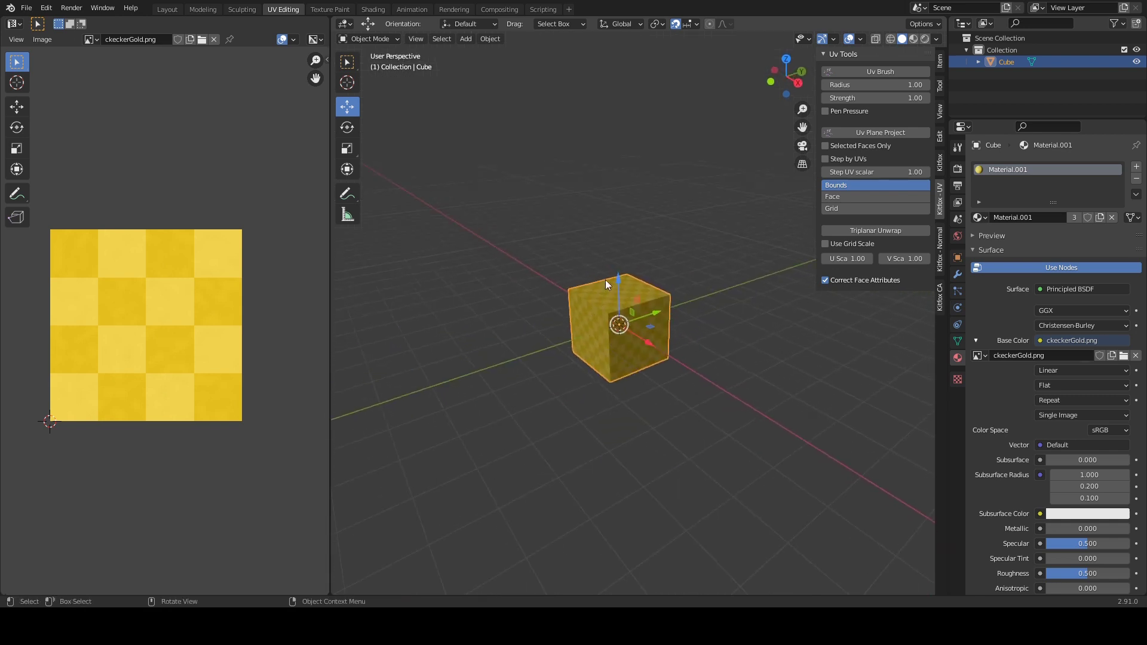
pyautogui.press('Tab')
pyautogui.click(595, 334)
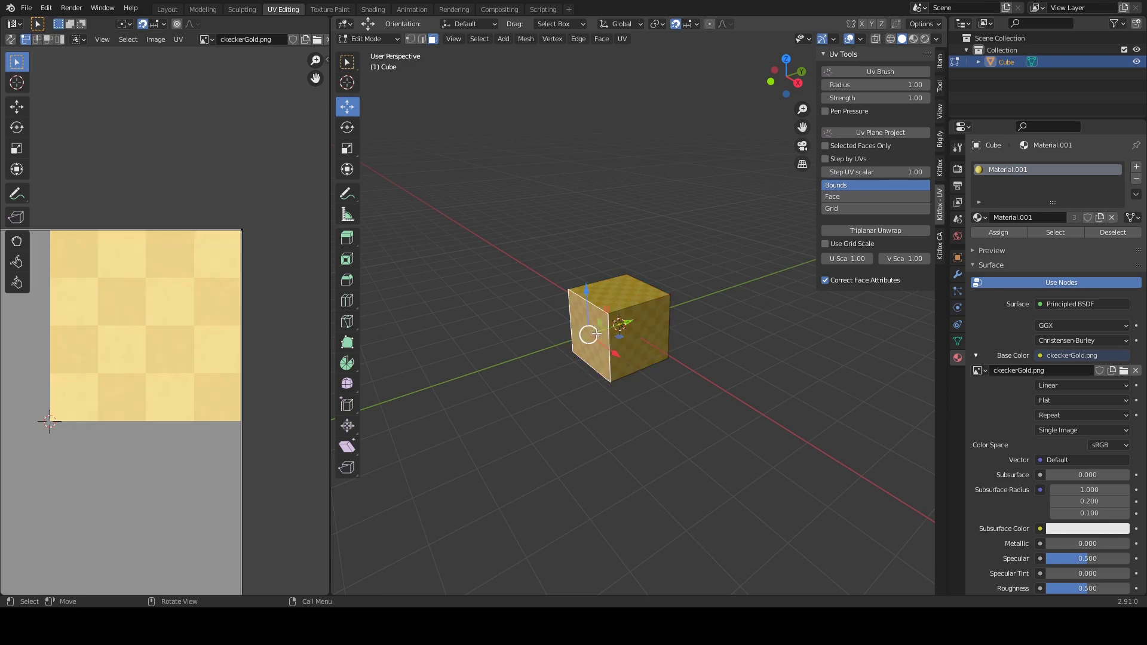
pyautogui.press('g')
pyautogui.press('y')
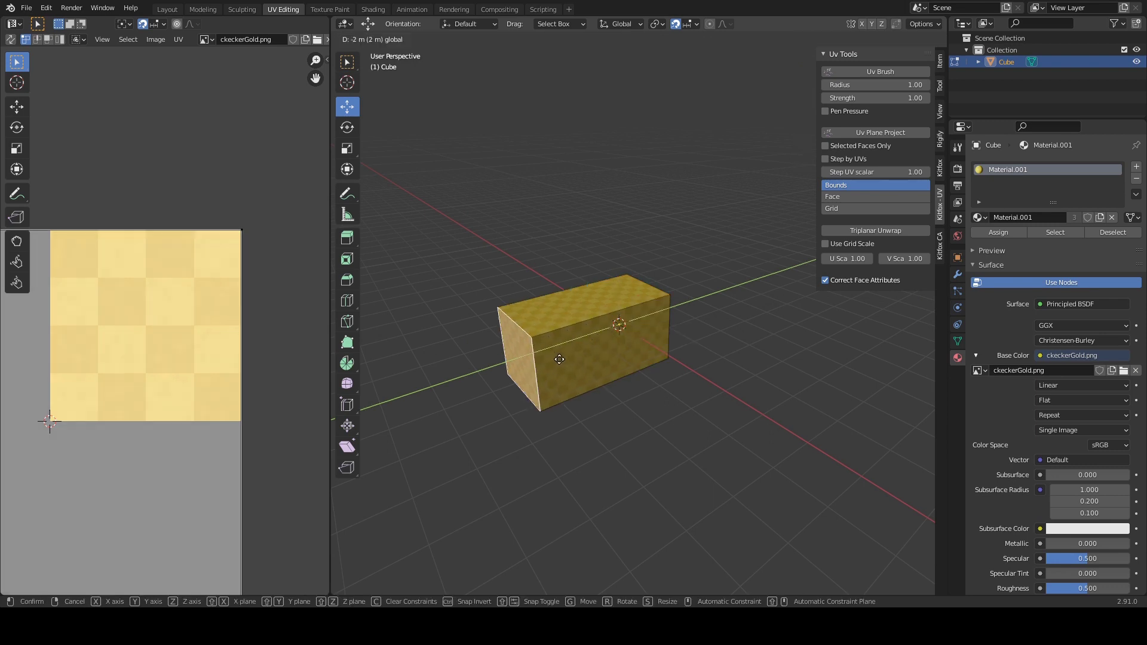
pyautogui.click(619, 326)
pyautogui.click(827, 280)
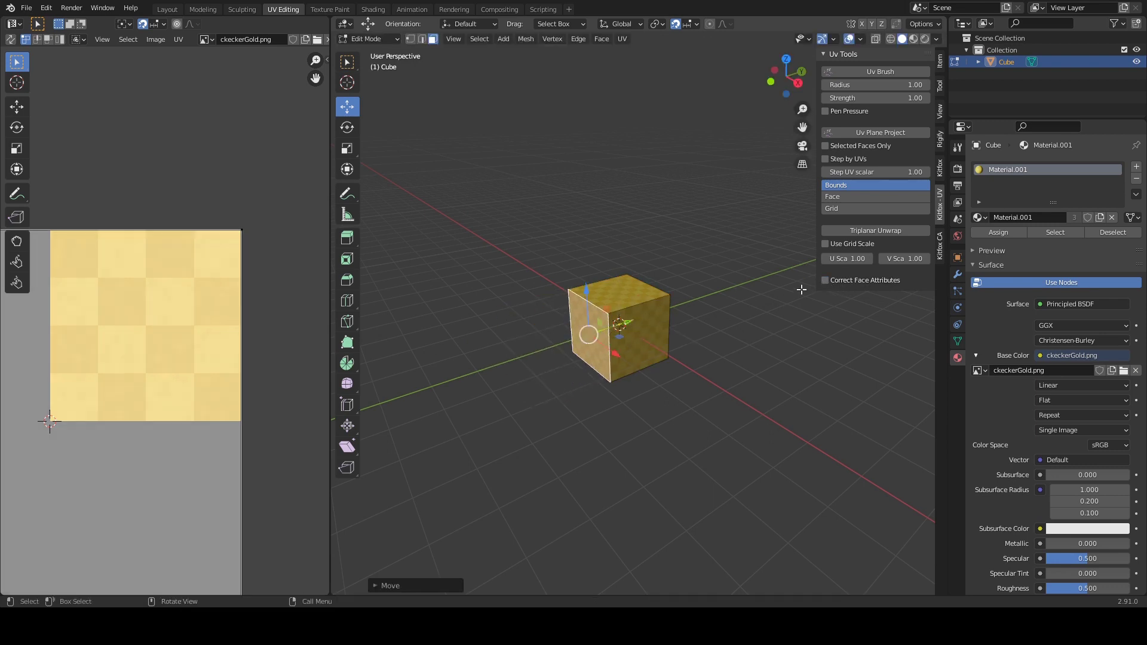
pyautogui.press('g')
pyautogui.press('y')
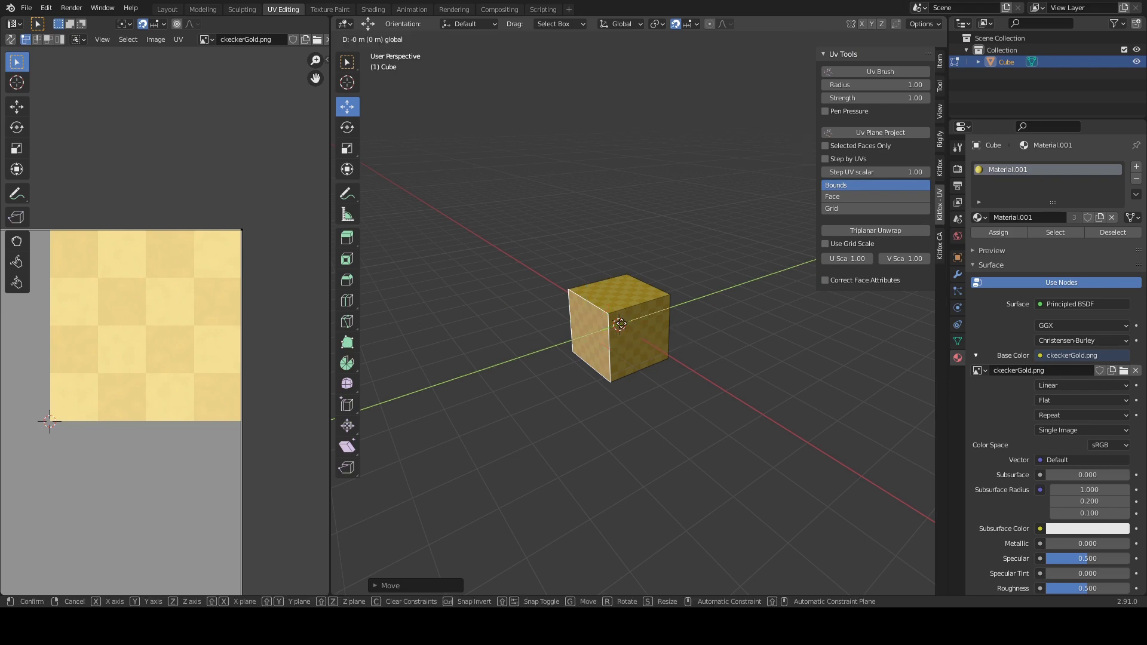
pyautogui.click(506, 383)
# Step: Widen the cube along X and lower its top face along Z into a flat slab
pyautogui.click(576, 355)
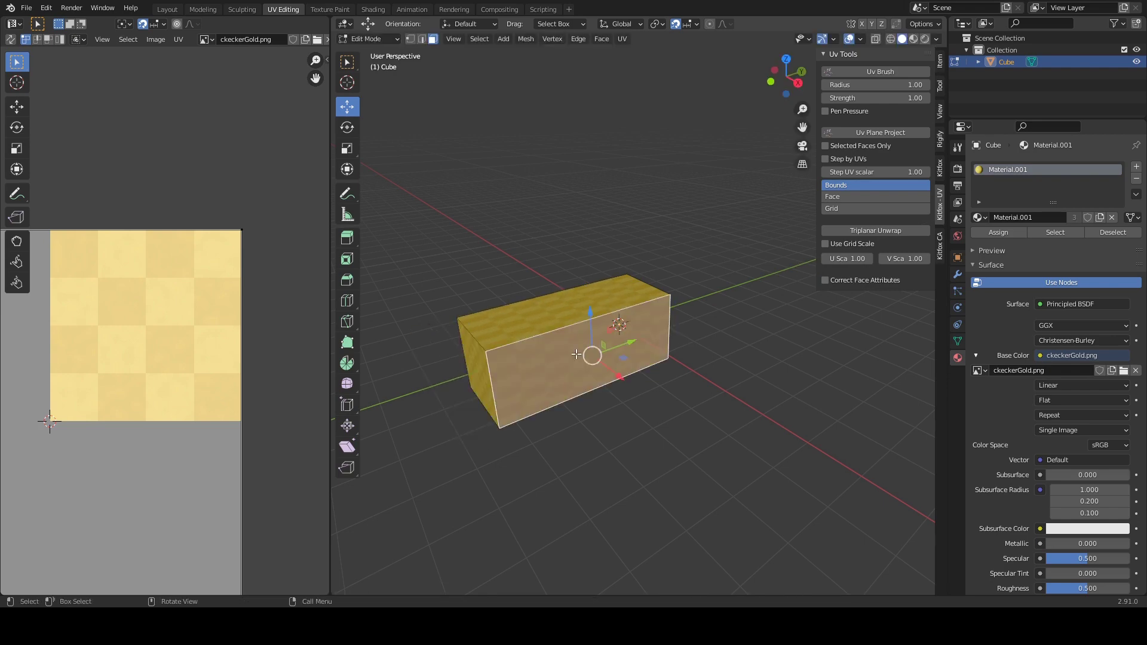
pyautogui.press('g')
pyautogui.press('x')
pyautogui.click(577, 344)
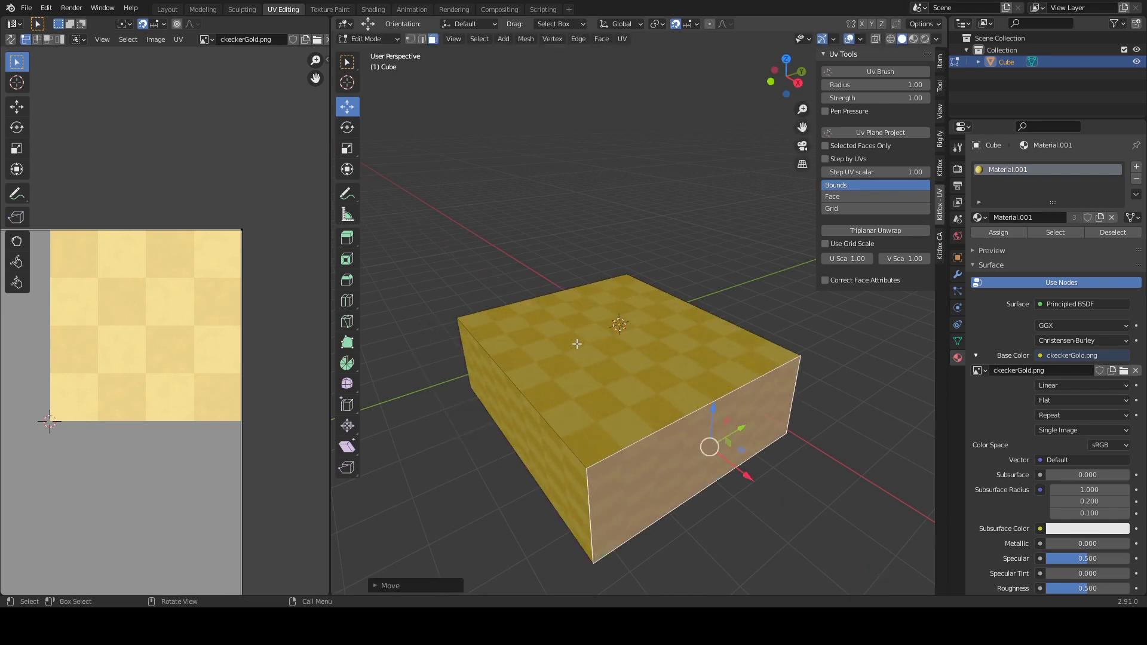
pyautogui.click(591, 322)
pyautogui.press('g')
pyautogui.press('z')
pyautogui.click(614, 353)
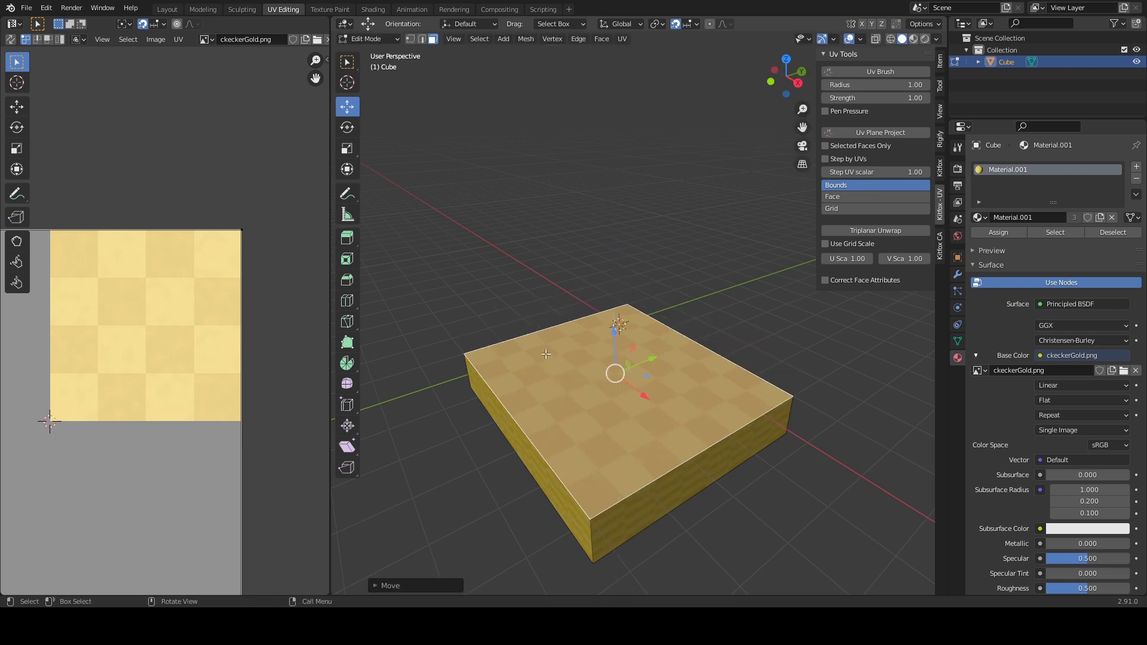
pyautogui.moveTo(614, 353); pyautogui.dragTo(566, 366, button='middle')
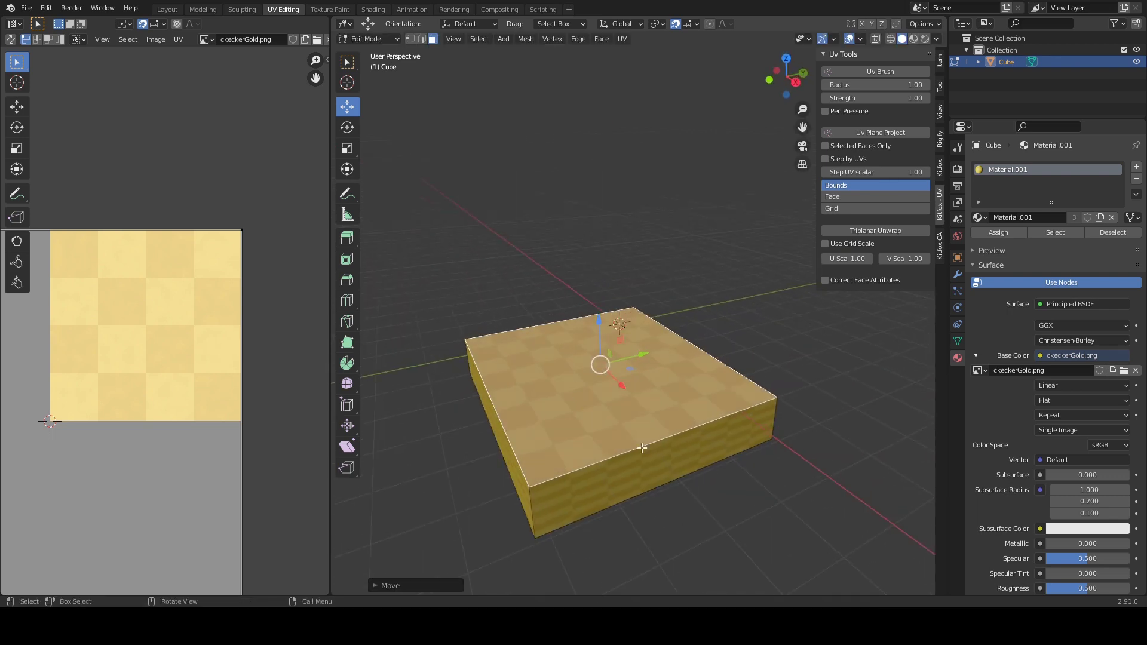
pyautogui.click(517, 445)
pyautogui.moveTo(538, 399); pyautogui.dragTo(579, 389, button='middle')
pyautogui.press('Tab')
pyautogui.moveTo(581, 314); pyautogui.dragTo(606, 292, button='middle')
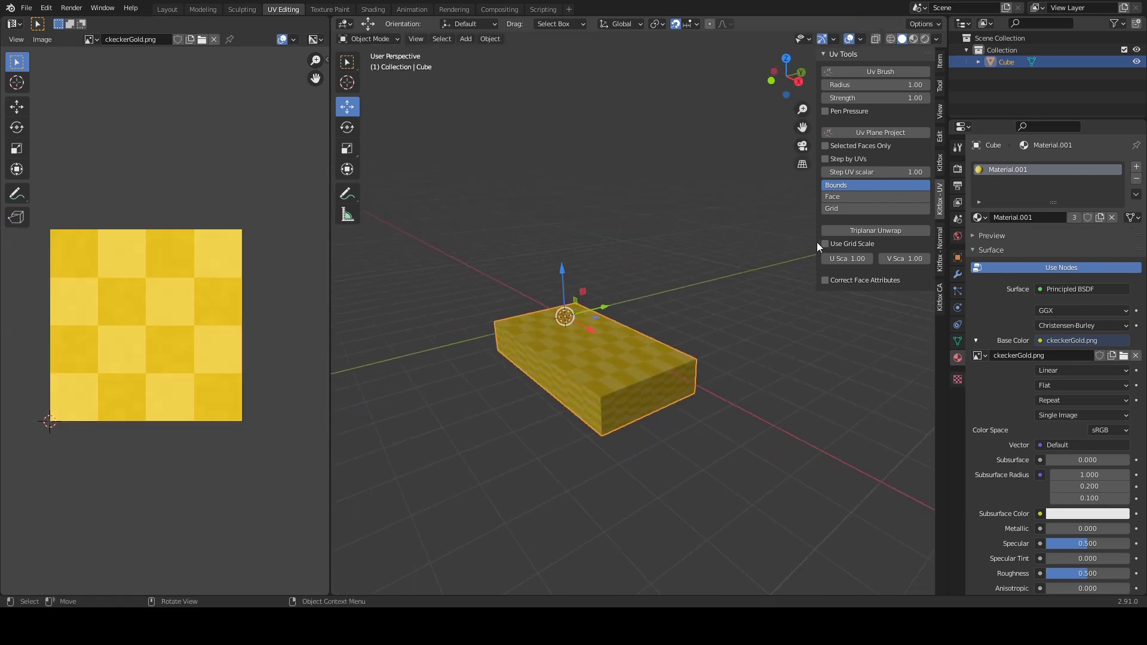
# Step: Re-project the slab's UVs with Triplanar Unwrap, then bring up the Add menu
pyautogui.click(874, 229)
pyautogui.moveTo(682, 301); pyautogui.dragTo(565, 318, button='middle')
pyautogui.hotkey('shift', 'a')
# Step: Add a Suzanne monkey head and slide it along Y away from the cube
pyautogui.moveTo(568, 317)
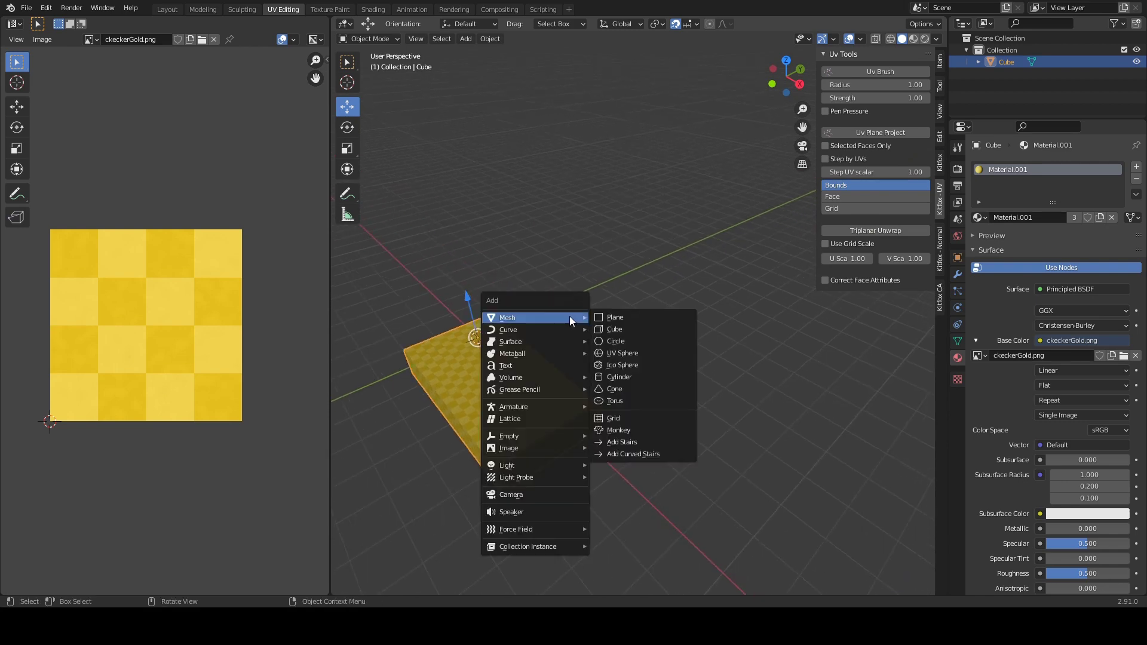
pyautogui.click(632, 430)
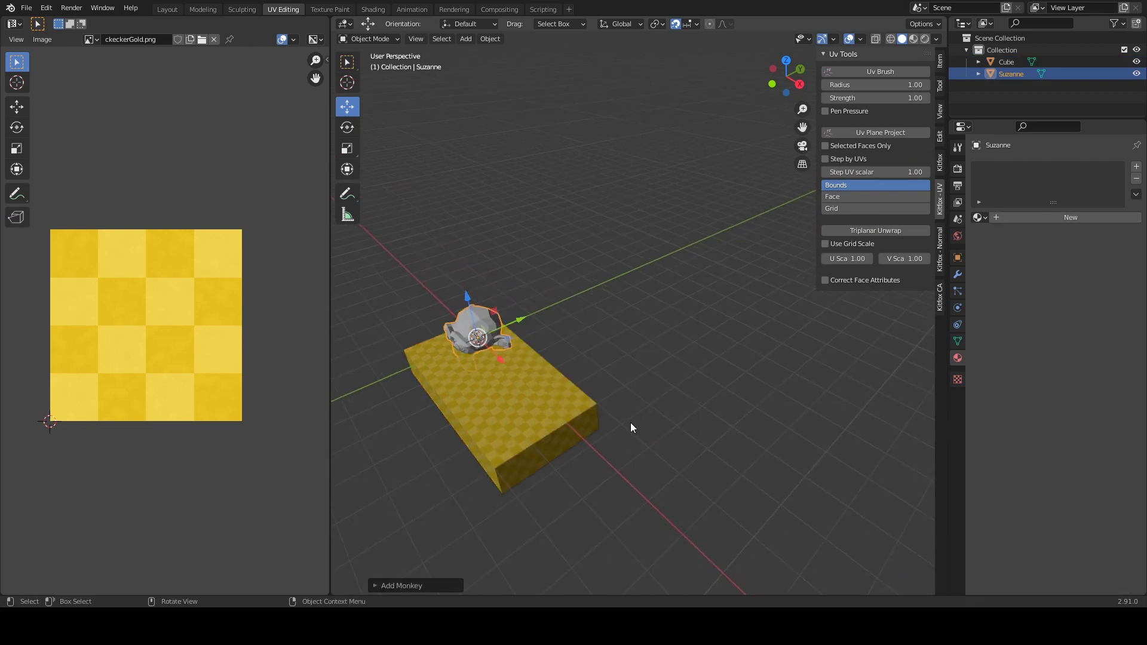
pyautogui.moveTo(515, 320); pyautogui.dragTo(641, 260)
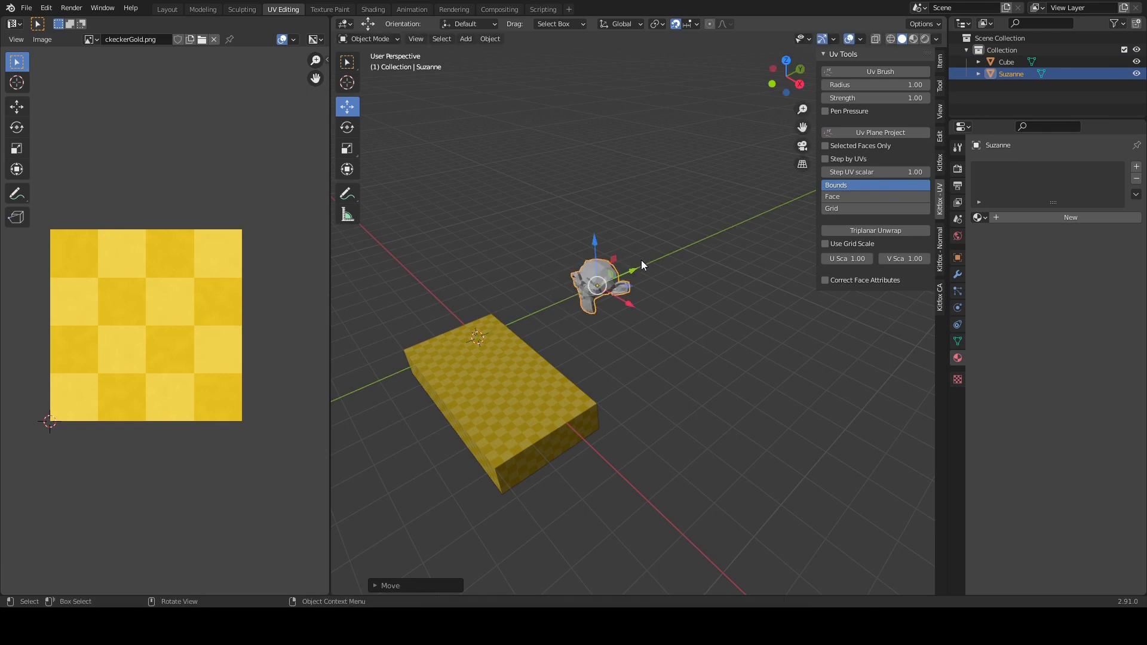
pyautogui.scroll(3, 633, 262)
pyautogui.scroll(6, 633, 262)
pyautogui.scroll(-3, 629, 275)
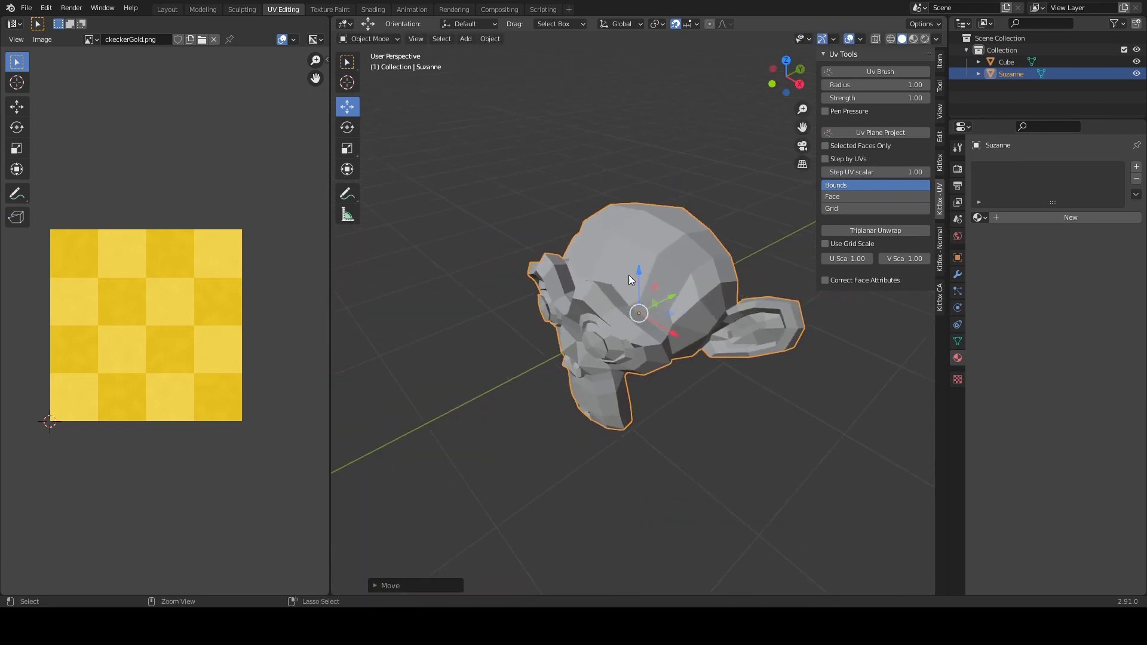
# Step: Subdivide Suzanne with Ctrl+2 and apply the Subdivision modifier permanently
pyautogui.hotkey('ctrl', '2')
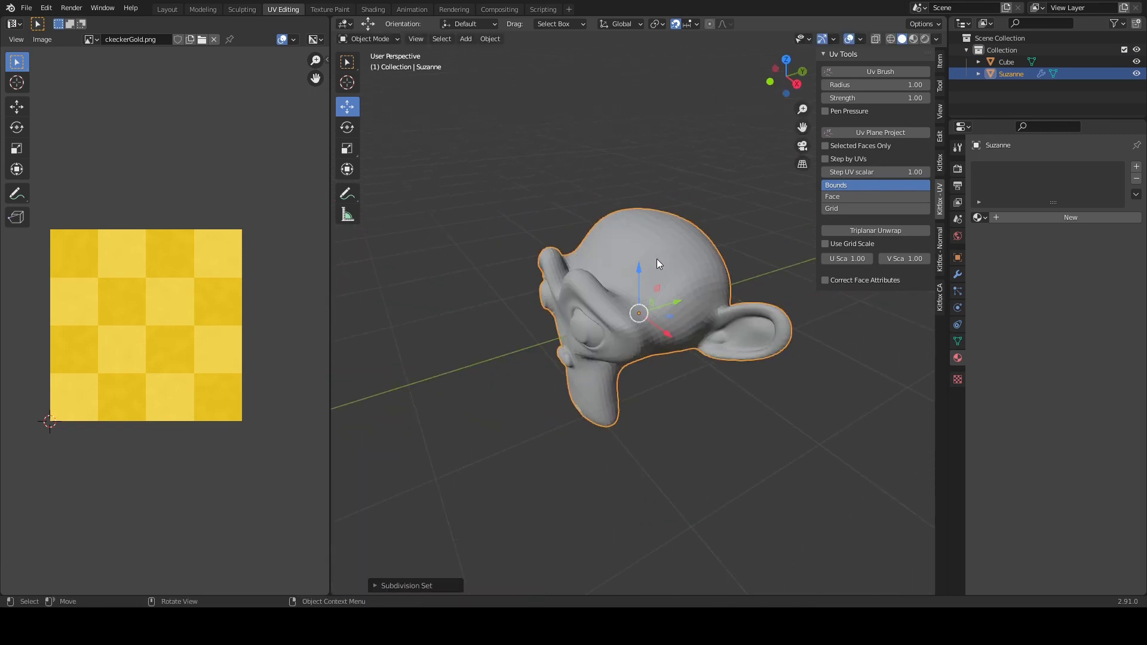
pyautogui.click(957, 274)
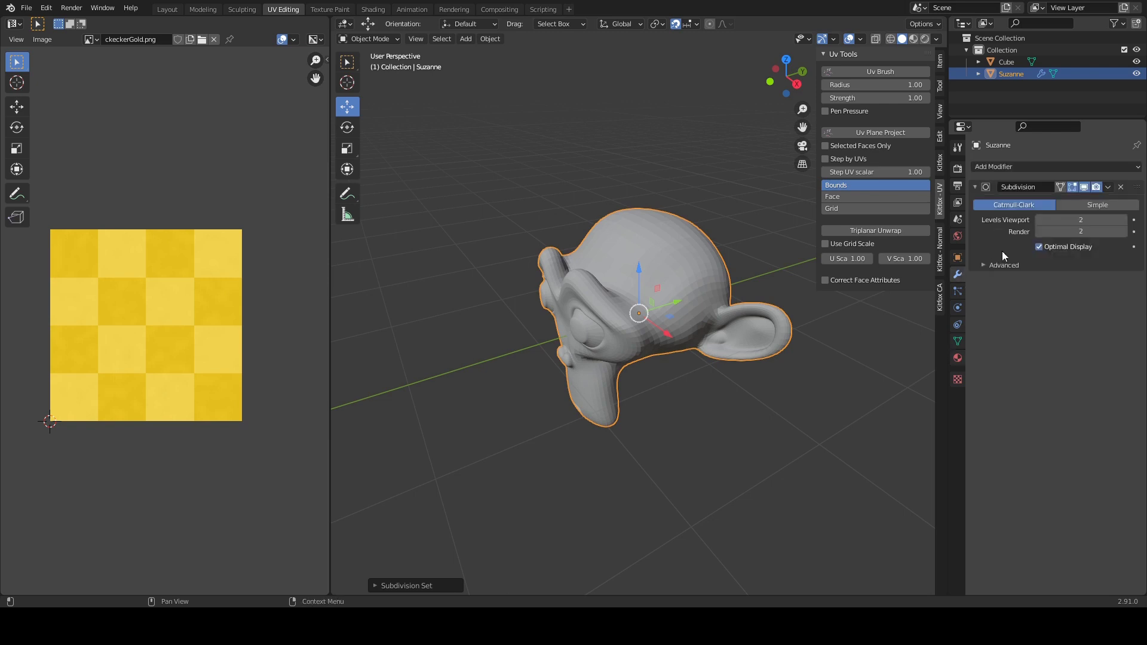
pyautogui.click(1108, 187)
pyautogui.click(1095, 201)
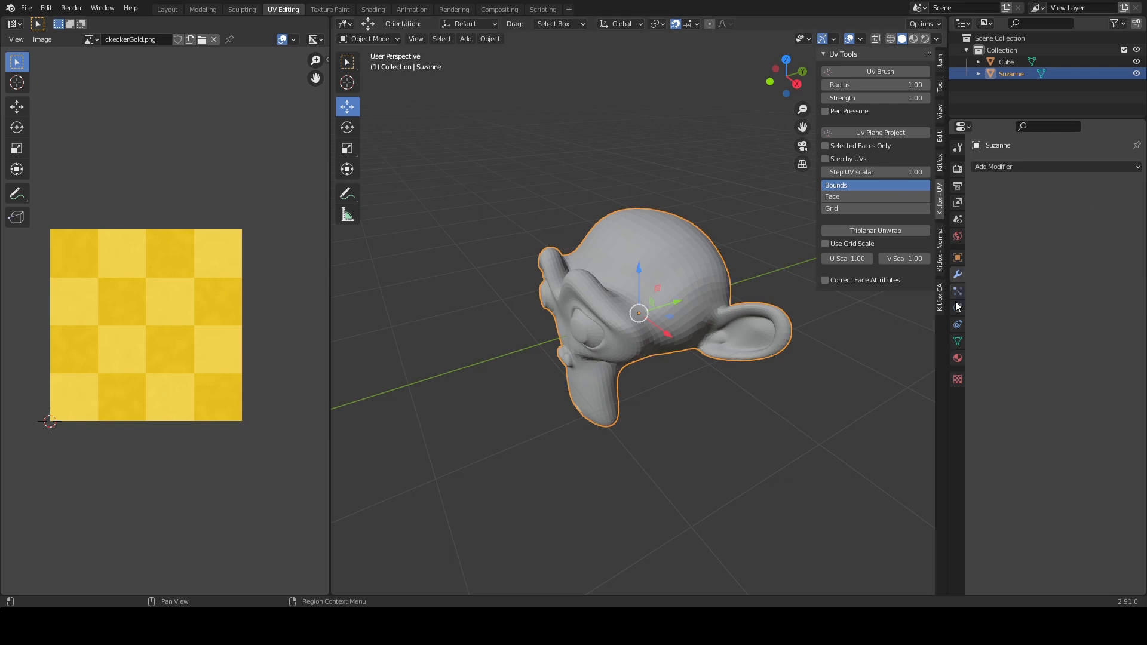
# Step: Assign the existing Material.001 to Suzanne
pyautogui.click(958, 357)
pyautogui.click(979, 218)
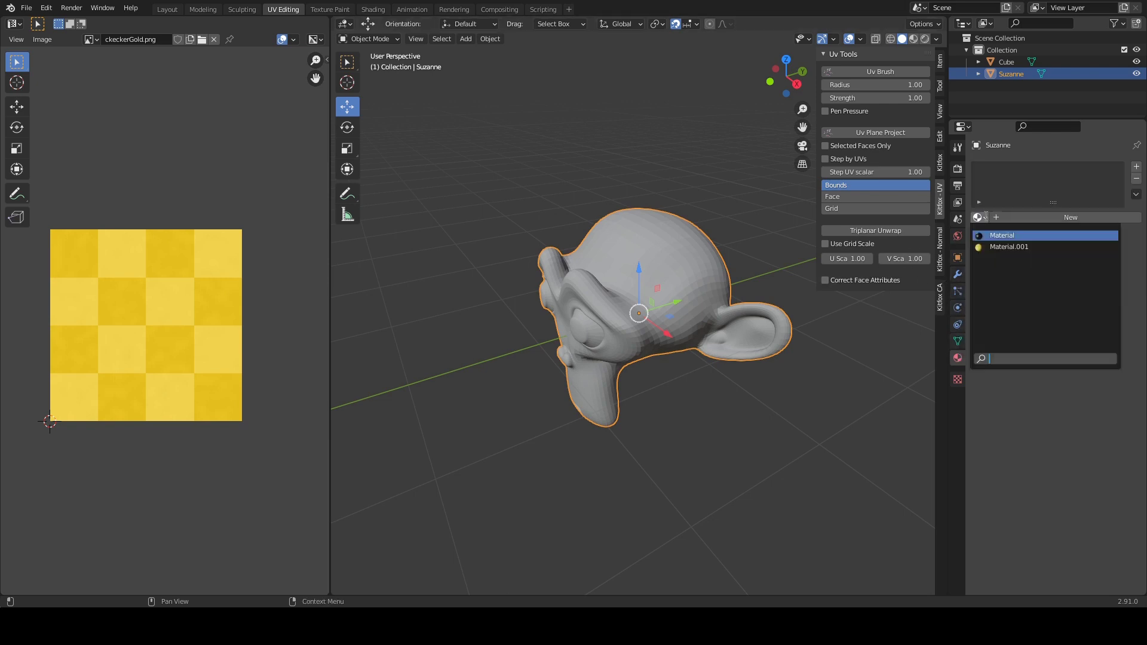
pyautogui.click(998, 246)
pyautogui.moveTo(614, 304); pyautogui.dragTo(651, 335, button='middle')
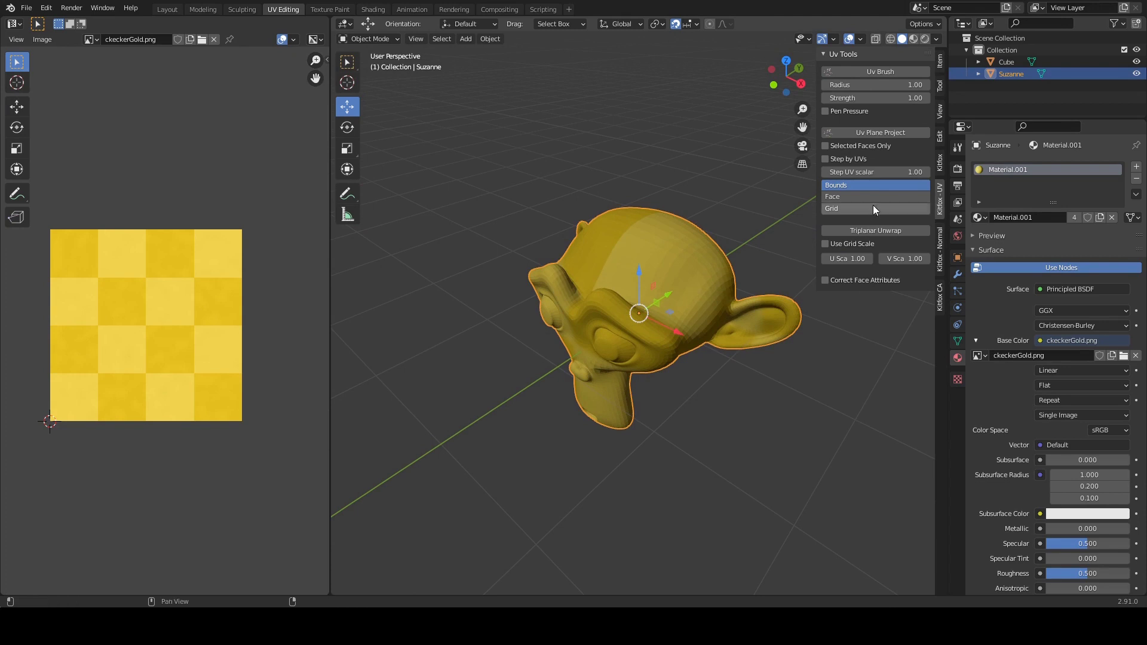
# Step: Apply Triplanar Unwrap to Suzanne and orbit to check the checker tiling on its head
pyautogui.click(874, 230)
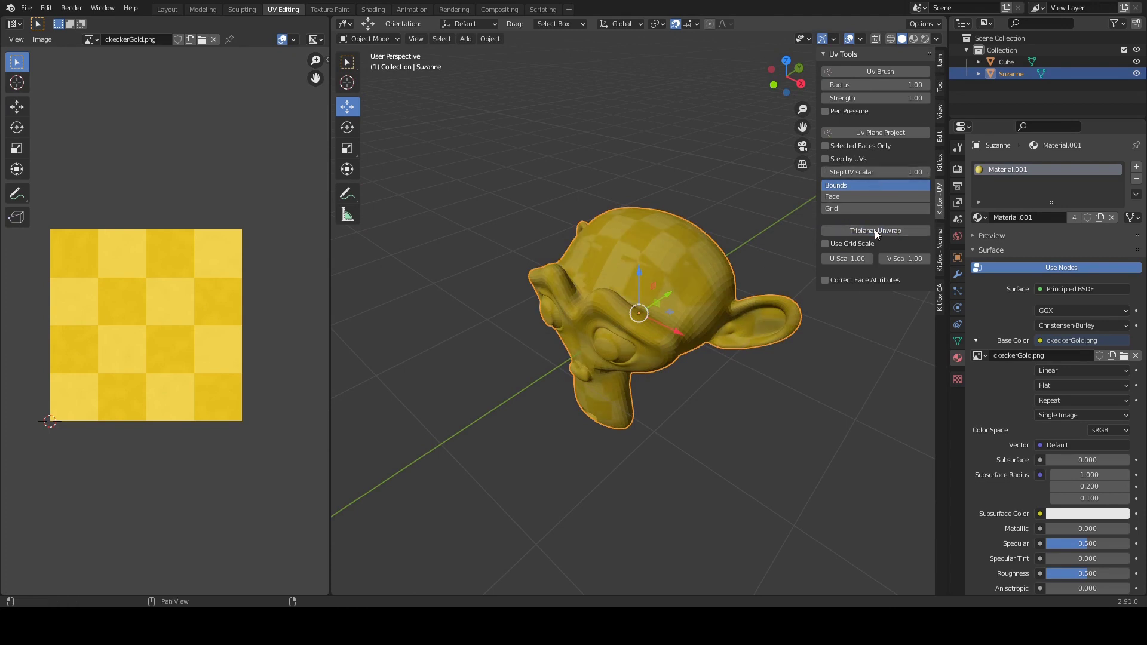
pyautogui.moveTo(719, 274); pyautogui.dragTo(655, 293, button='middle')
pyautogui.moveTo(590, 359); pyautogui.dragTo(549, 375, button='middle')
# Step: Select the cube, enter Edit Mode, and enable Correct Face Attributes in the tool options
pyautogui.click(561, 379)
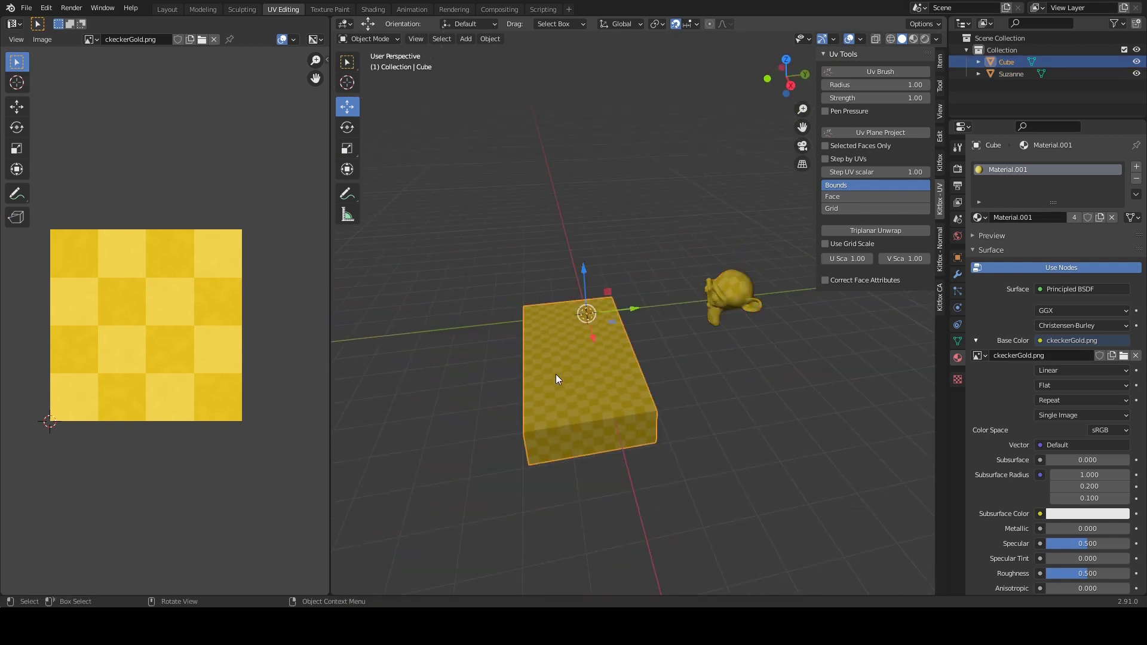
pyautogui.moveTo(544, 392); pyautogui.dragTo(565, 366, button='middle')
pyautogui.press('Tab')
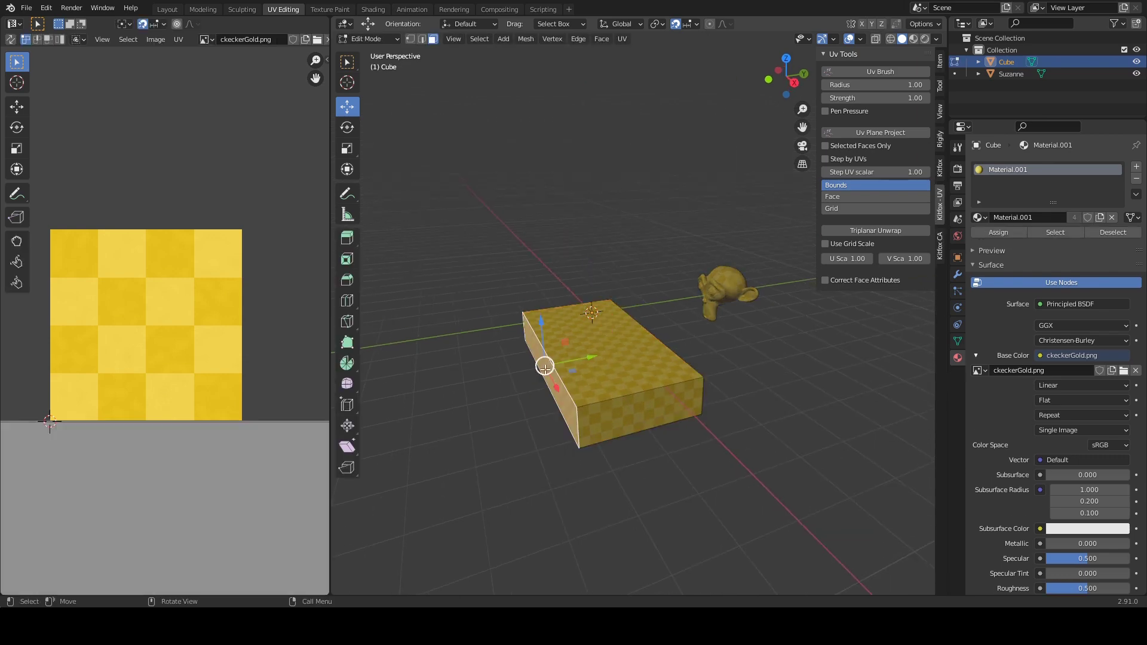
pyautogui.press('g')
pyautogui.click(540, 319)
pyautogui.moveTo(540, 319); pyautogui.dragTo(750, 282, button='middle')
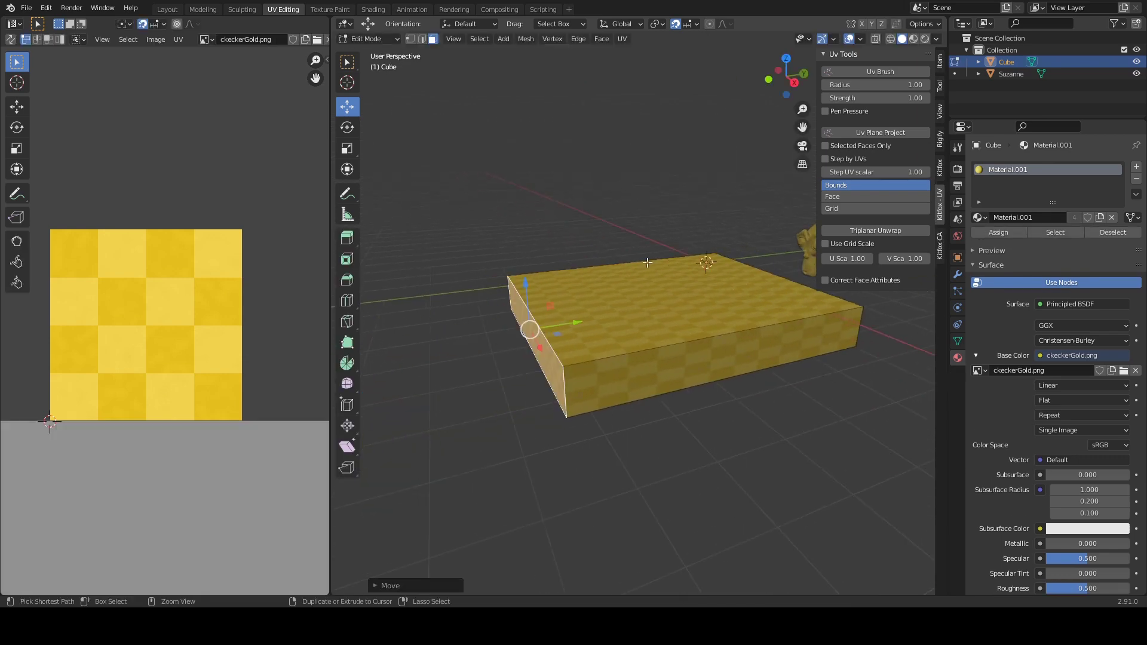
pyautogui.hotkey('ctrl', 'z')
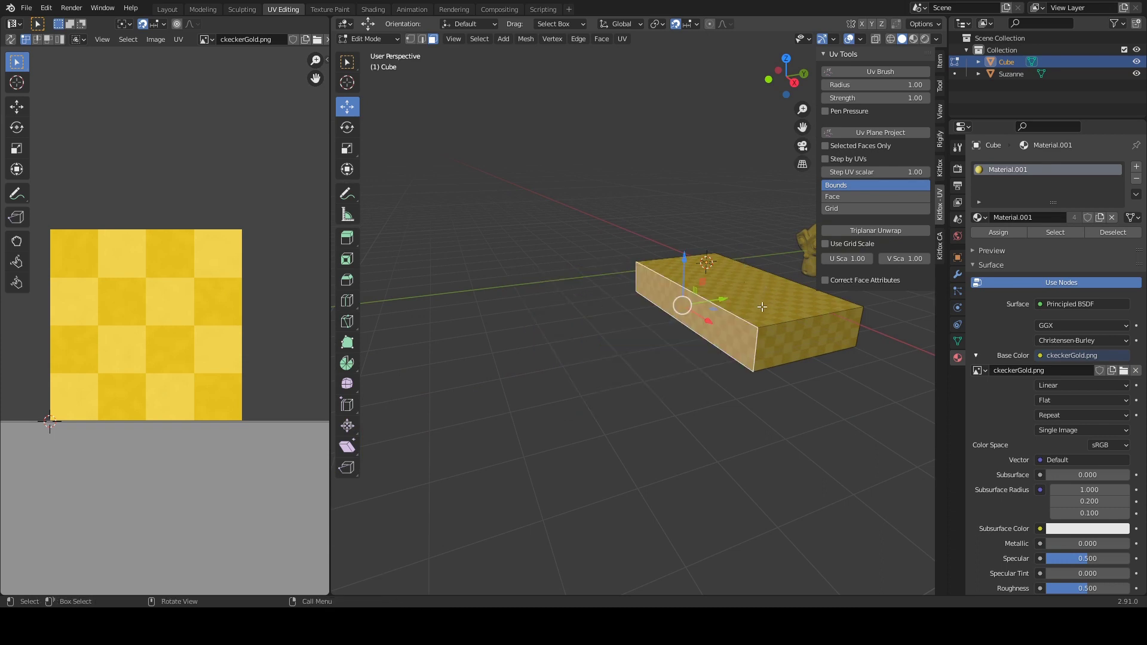
pyautogui.moveTo(737, 269); pyautogui.dragTo(865, 281, button='middle')
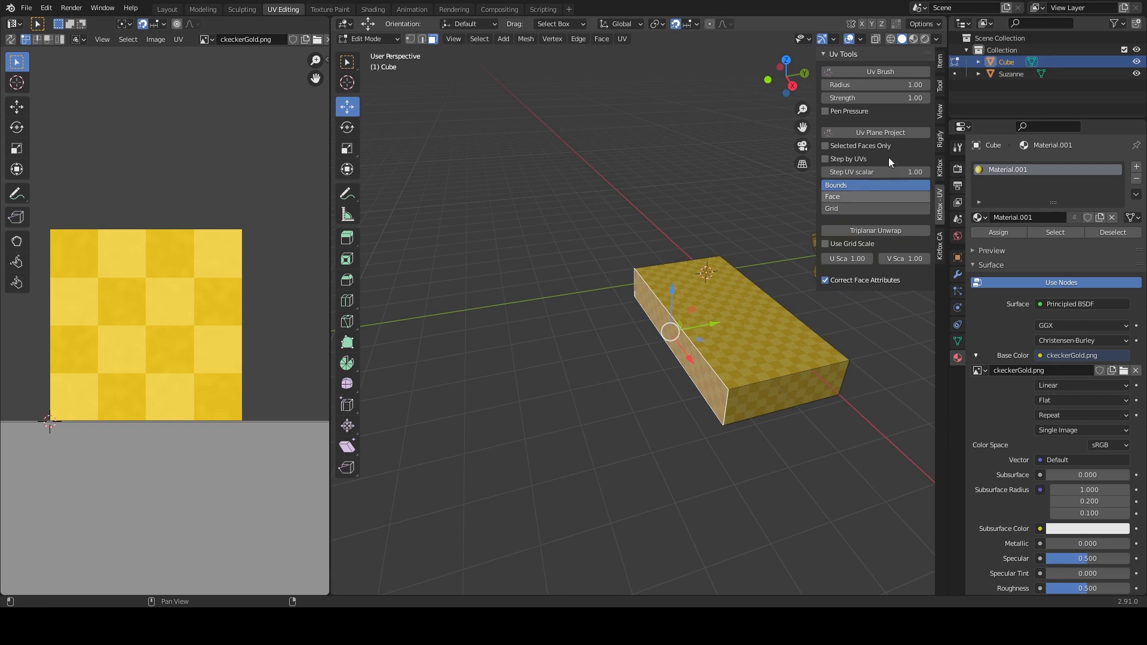
pyautogui.click(939, 88)
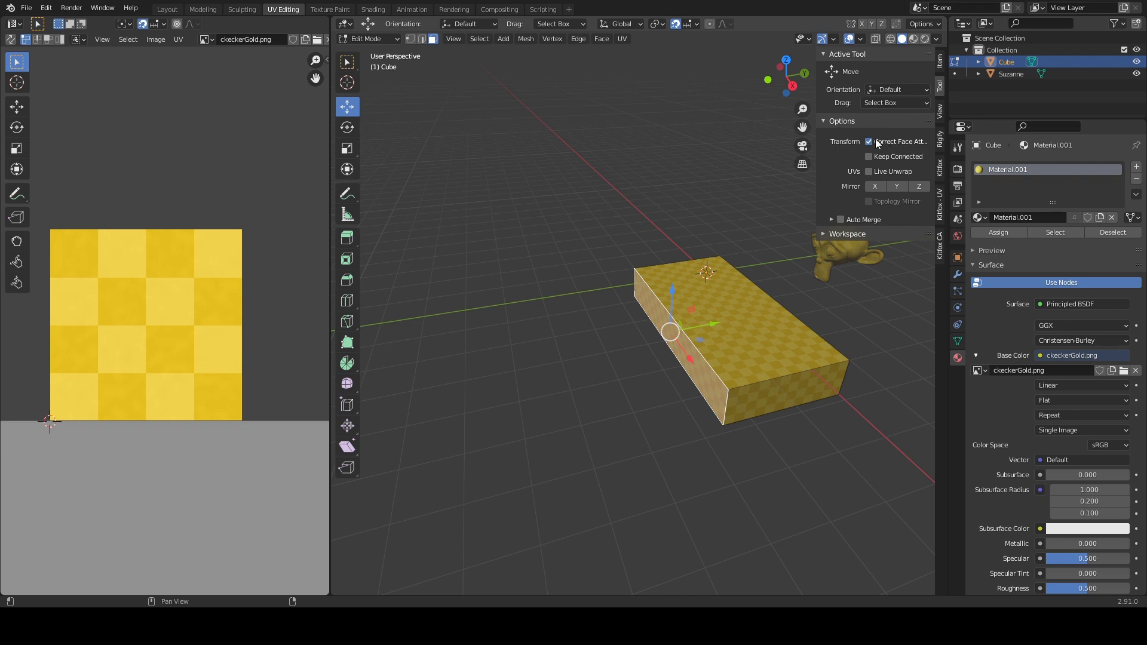
pyautogui.click(939, 201)
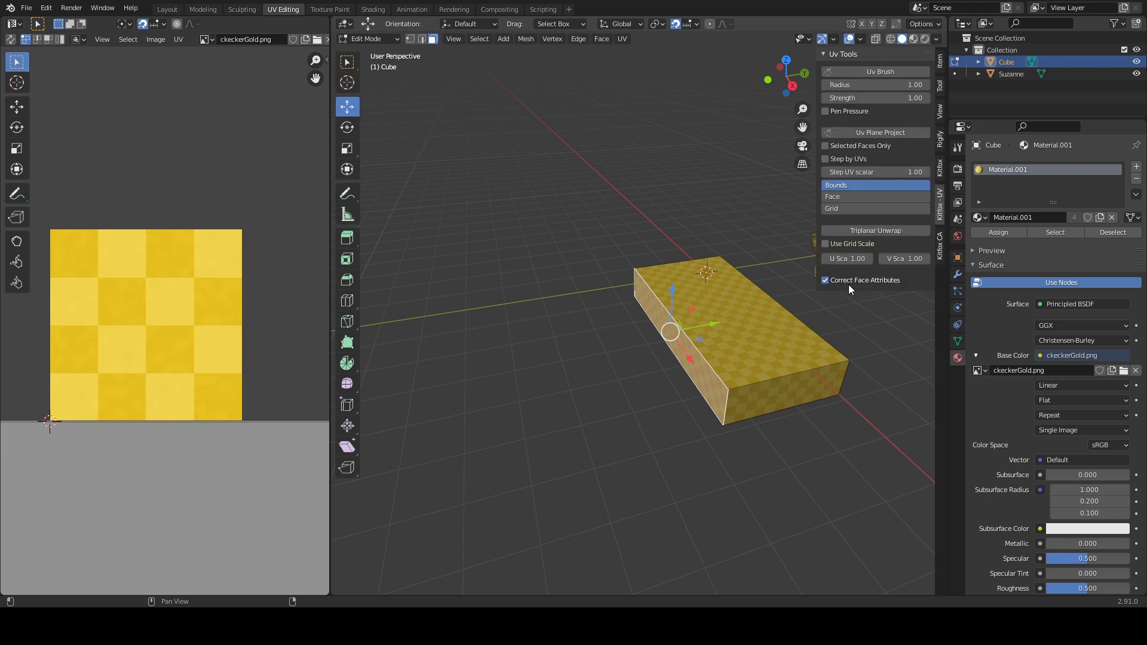
# Step: Push the slab's front face out along X to lengthen it
pyautogui.moveTo(714, 324); pyautogui.dragTo(497, 390)
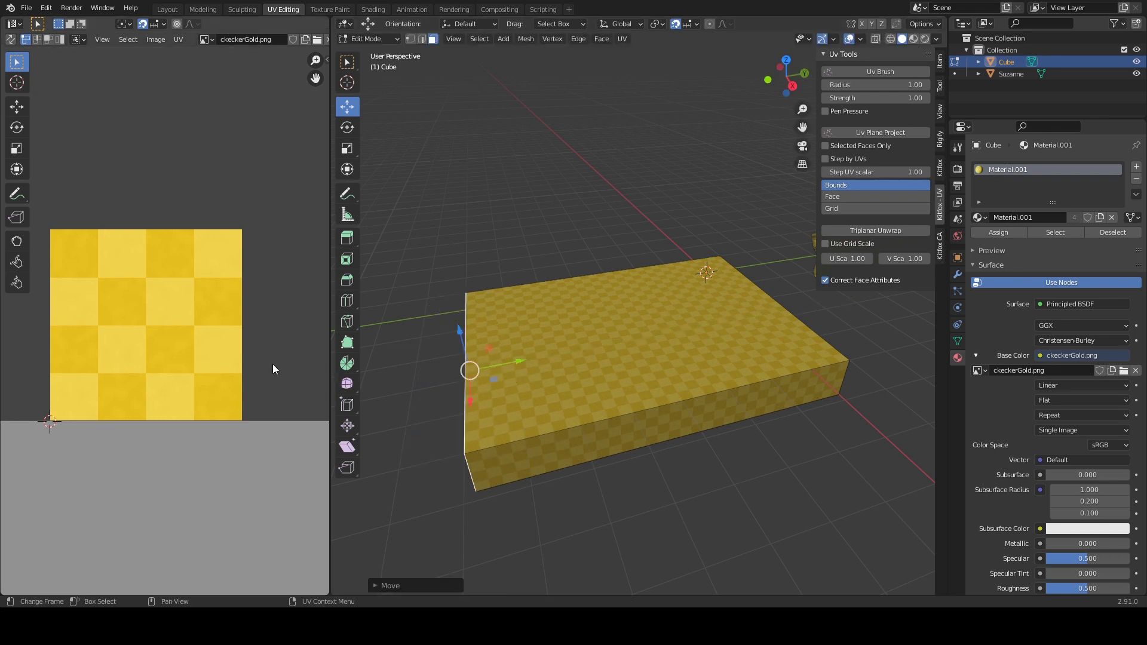
pyautogui.scroll(-5, 273, 364)
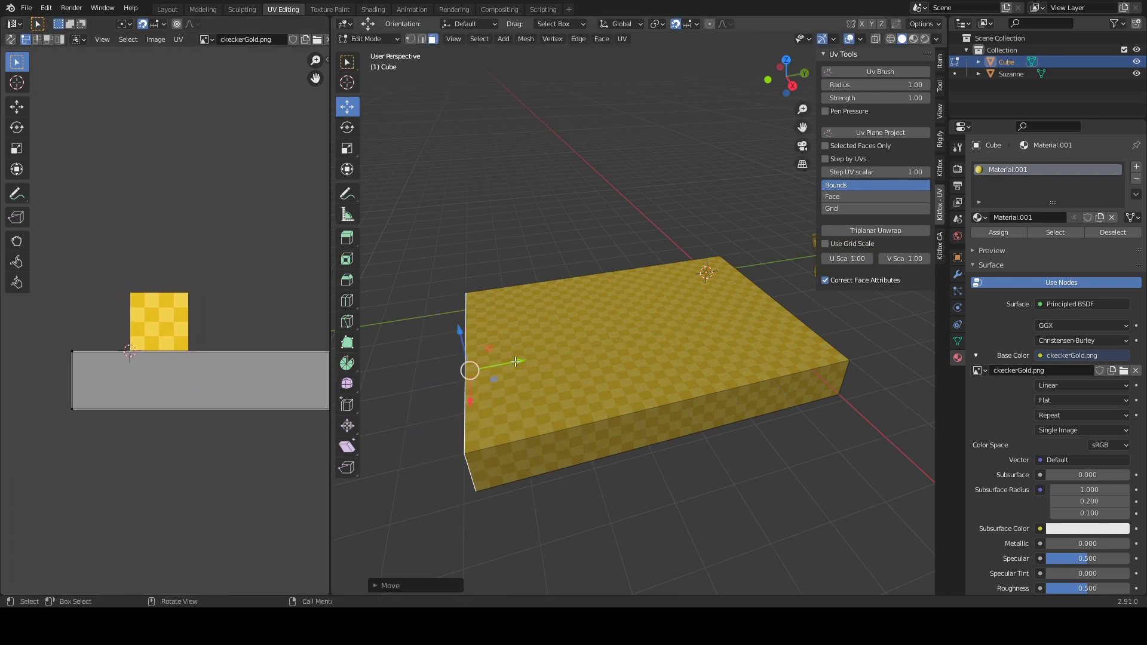
pyautogui.moveTo(515, 362); pyautogui.dragTo(537, 383)
pyautogui.moveTo(537, 384); pyautogui.dragTo(539, 317, button='middle')
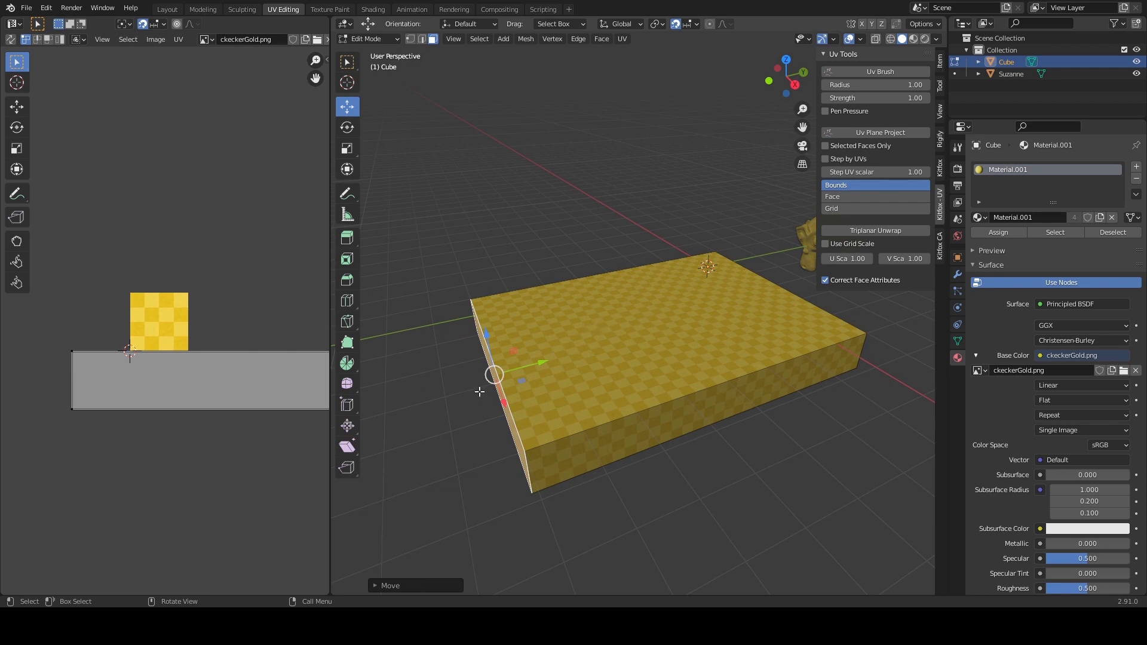
pyautogui.moveTo(479, 389); pyautogui.dragTo(590, 371, button='middle')
pyautogui.click(671, 416)
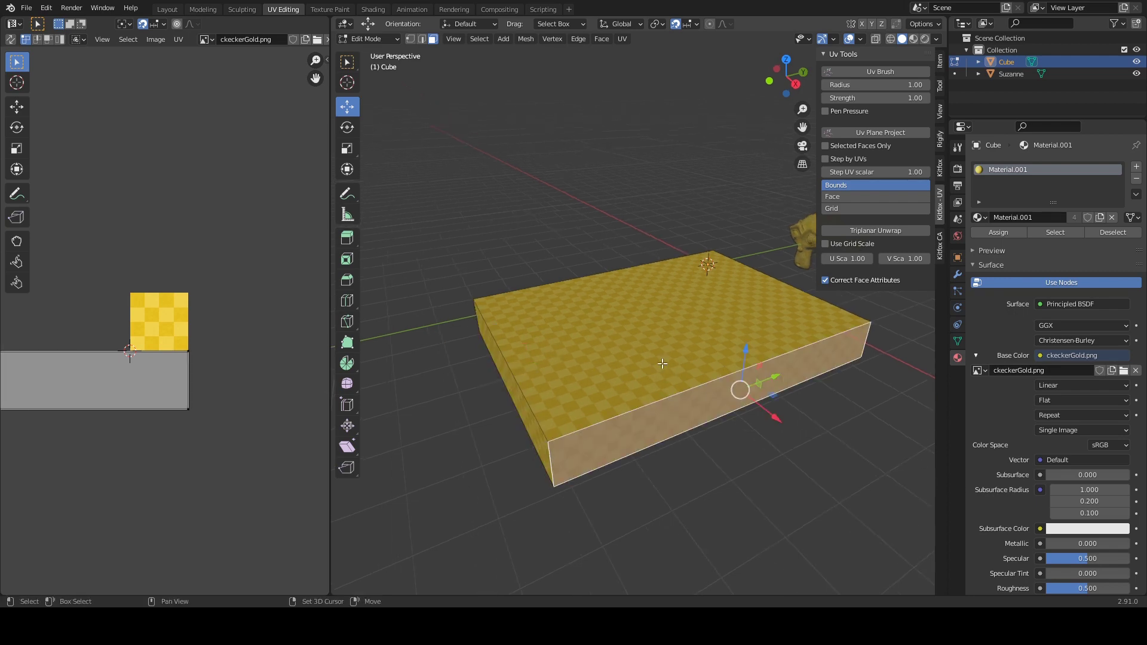
pyautogui.moveTo(671, 416); pyautogui.dragTo(673, 392, button='middle')
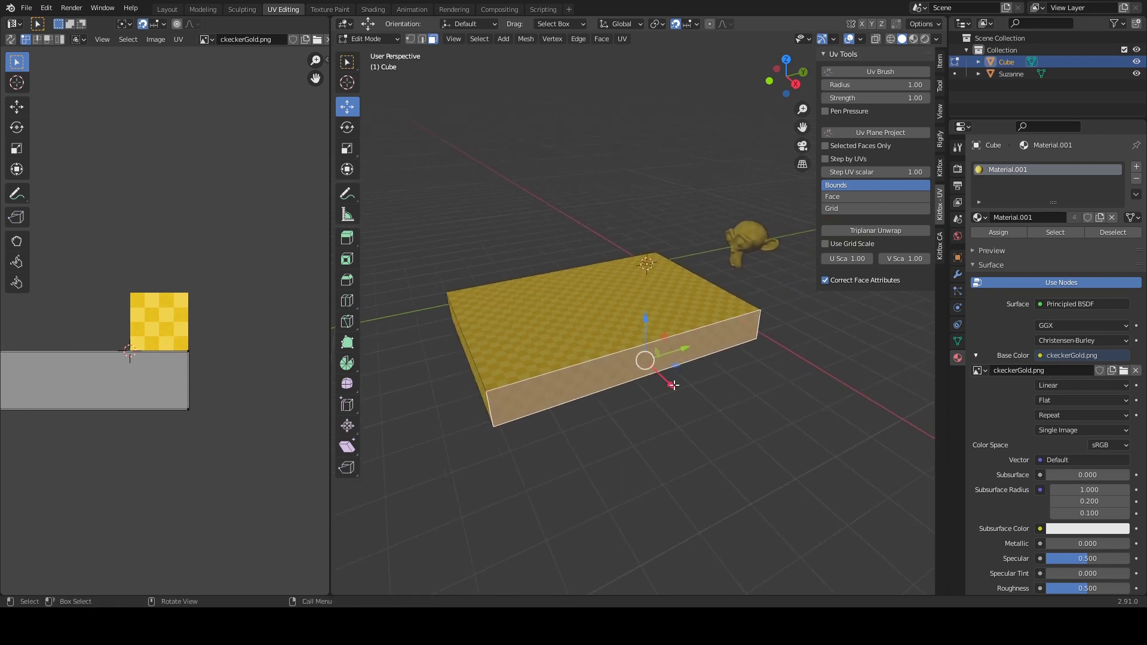
pyautogui.moveTo(673, 384); pyautogui.dragTo(746, 459)
# Step: Push the slab's left side face out along Y to widen it
pyautogui.moveTo(595, 362); pyautogui.dragTo(562, 382, button='middle')
pyautogui.moveTo(517, 412); pyautogui.dragTo(536, 384, button='middle')
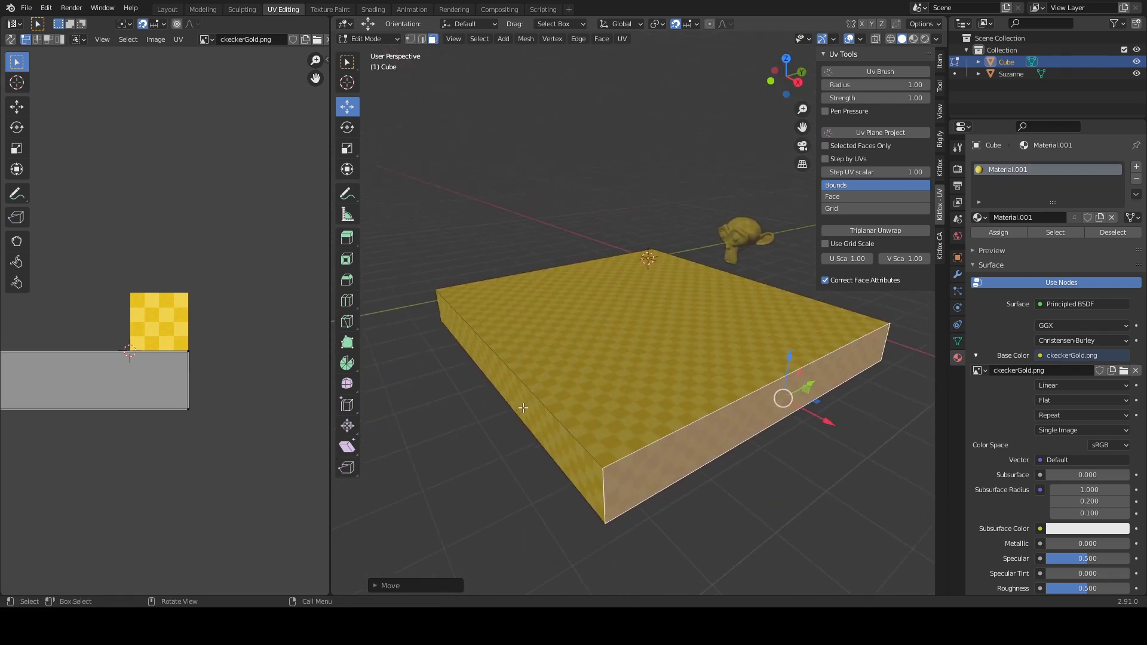
pyautogui.click(524, 408)
pyautogui.moveTo(540, 361); pyautogui.dragTo(582, 347)
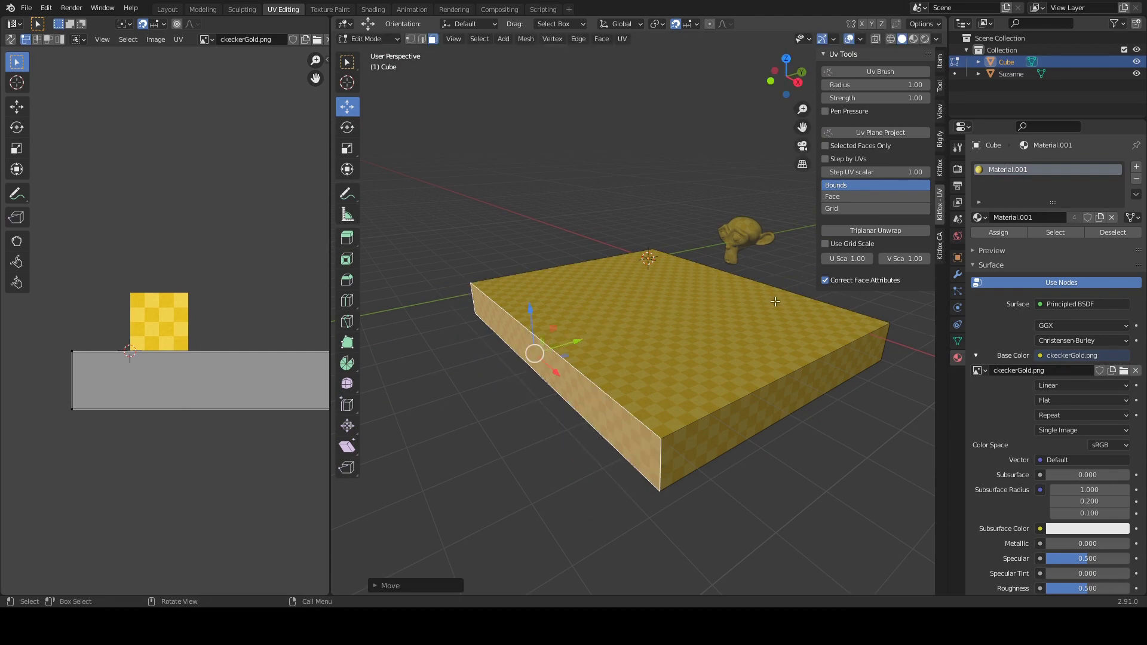
pyautogui.moveTo(597, 342)
pyautogui.mouseDown(button='middle')
pyautogui.moveTo(543, 299)
pyautogui.moveTo(705, 335)
pyautogui.moveTo(616, 335)
pyautogui.mouseUp(button='middle')
# Step: Back in Object Mode, duplicate the floor slab and move the copy aside
pyautogui.press('Tab')
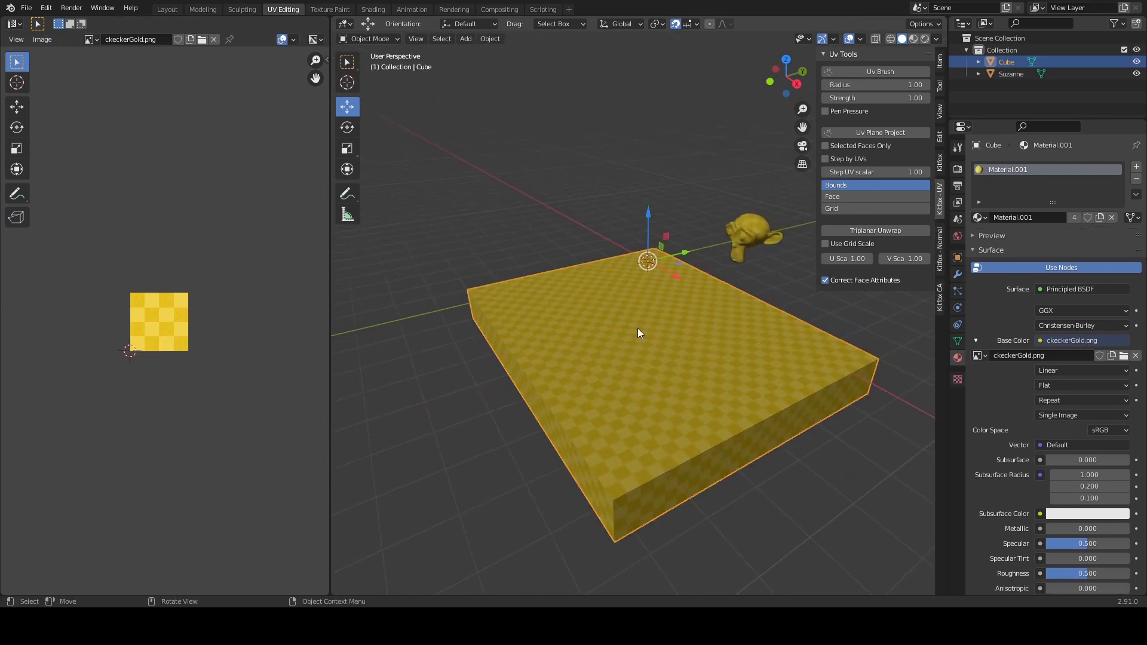
pyautogui.scroll(-2, 683, 260)
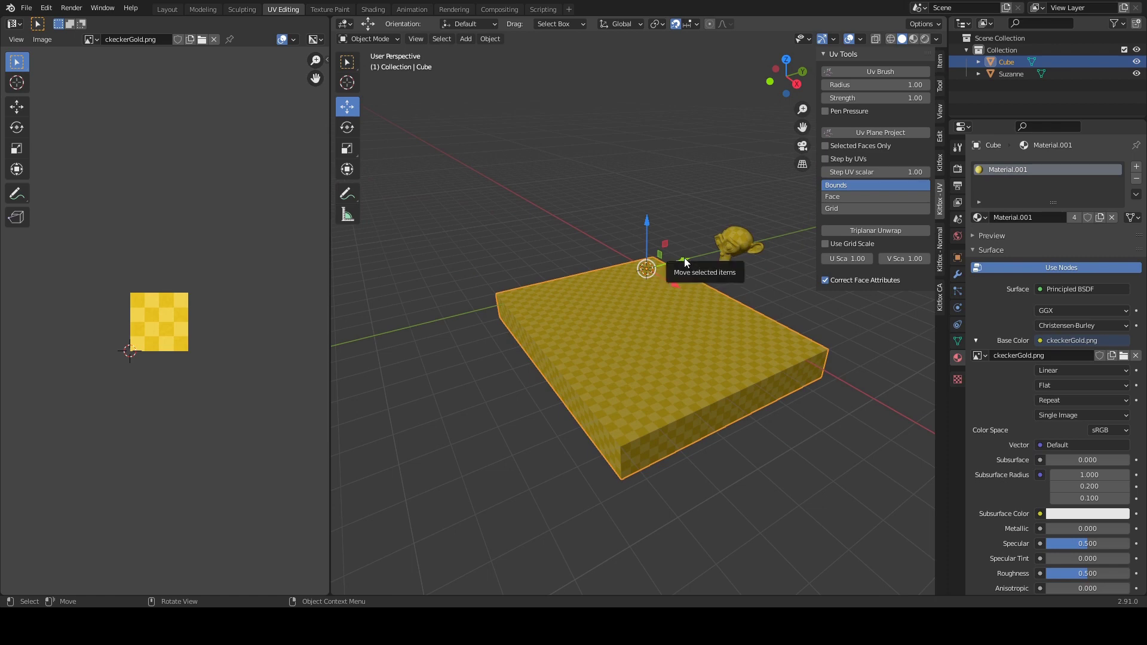
pyautogui.click(687, 264)
pyautogui.click(676, 293)
pyautogui.hotkey('shift', 'd')
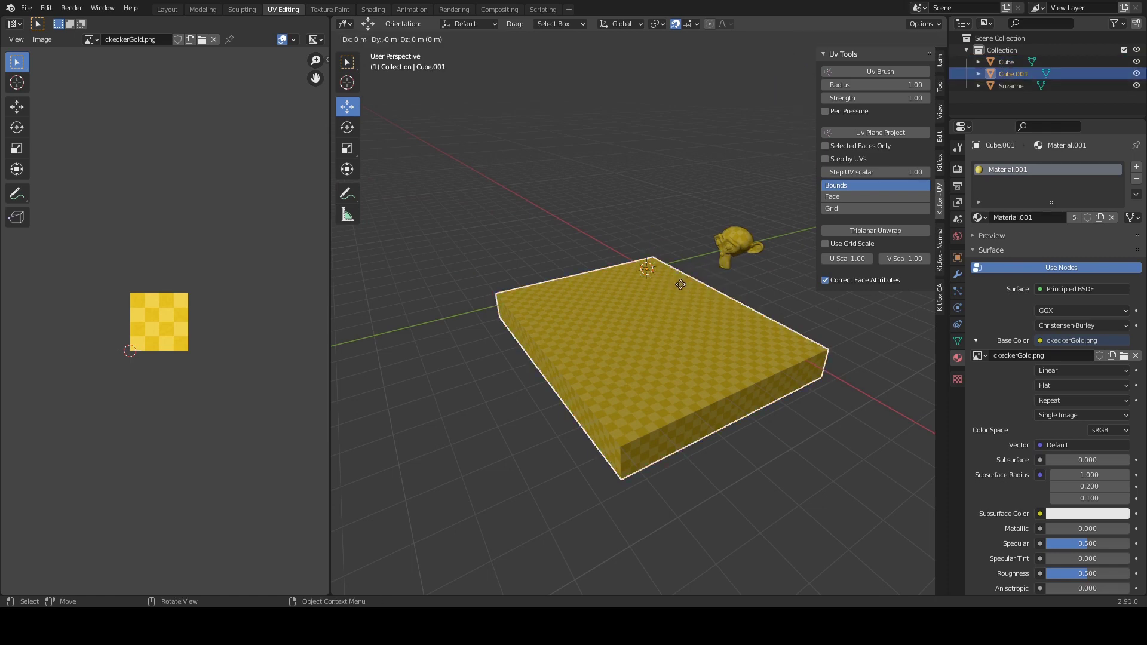
pyautogui.rightClick(682, 250)
pyautogui.scroll(2, 686, 256)
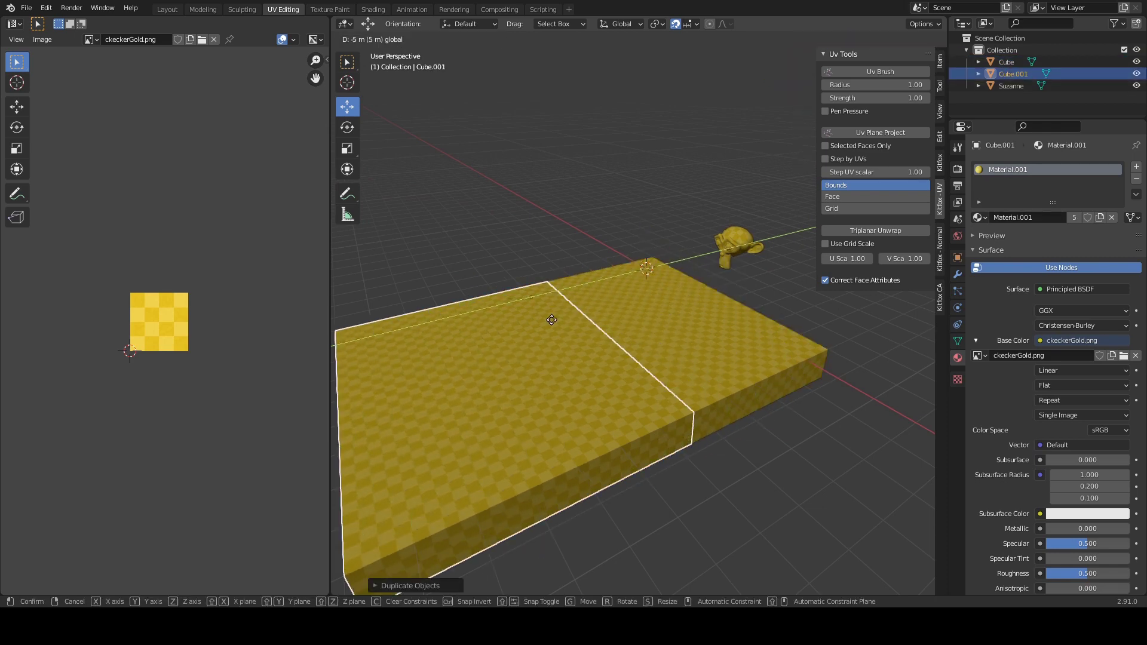
pyautogui.press('g')
pyautogui.click(519, 341)
pyautogui.scroll(2, 614, 276)
# Step: Raise the copy's mesh along Z into a wall, then slide it along X to the slab's edge
pyautogui.press('Tab')
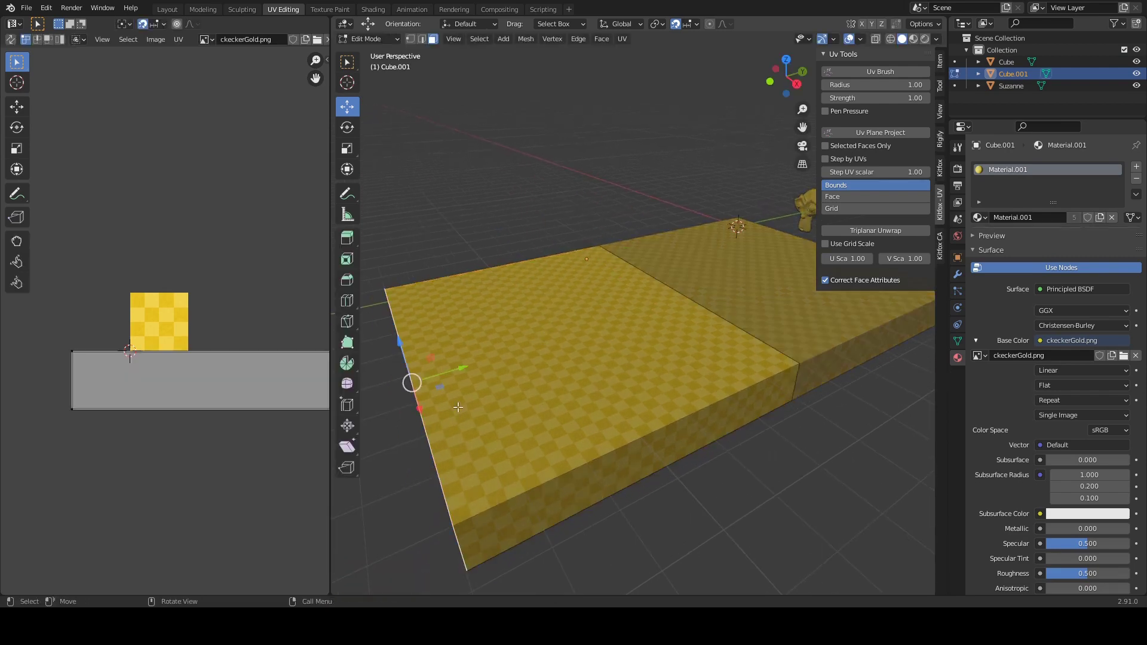
pyautogui.press('g')
pyautogui.press('y')
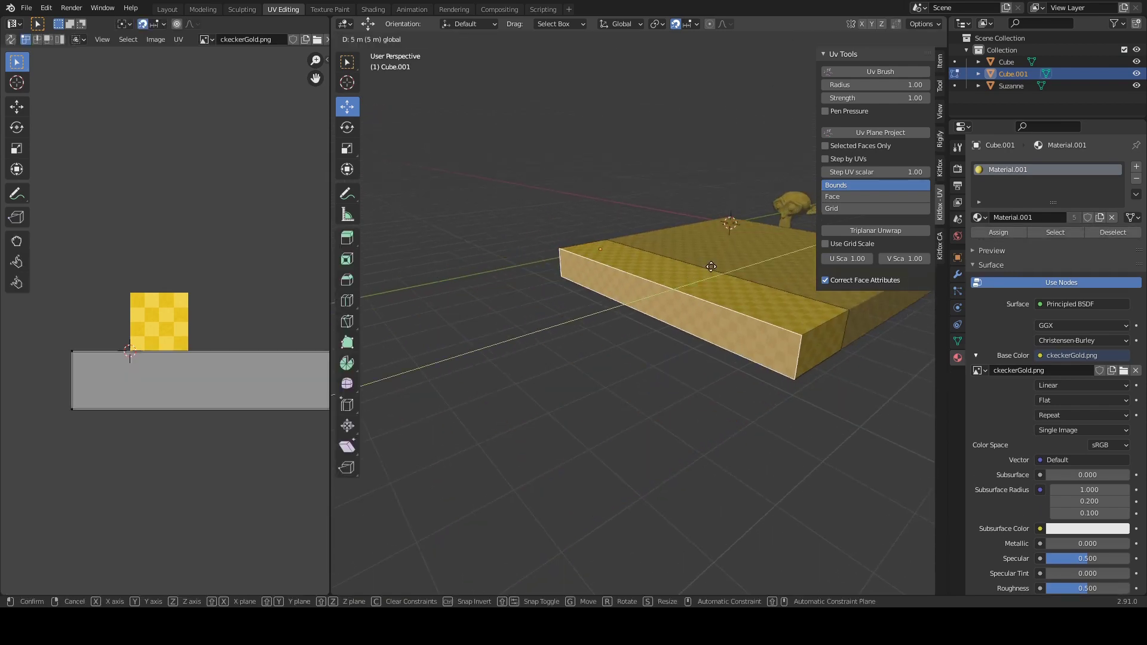
pyautogui.press('z')
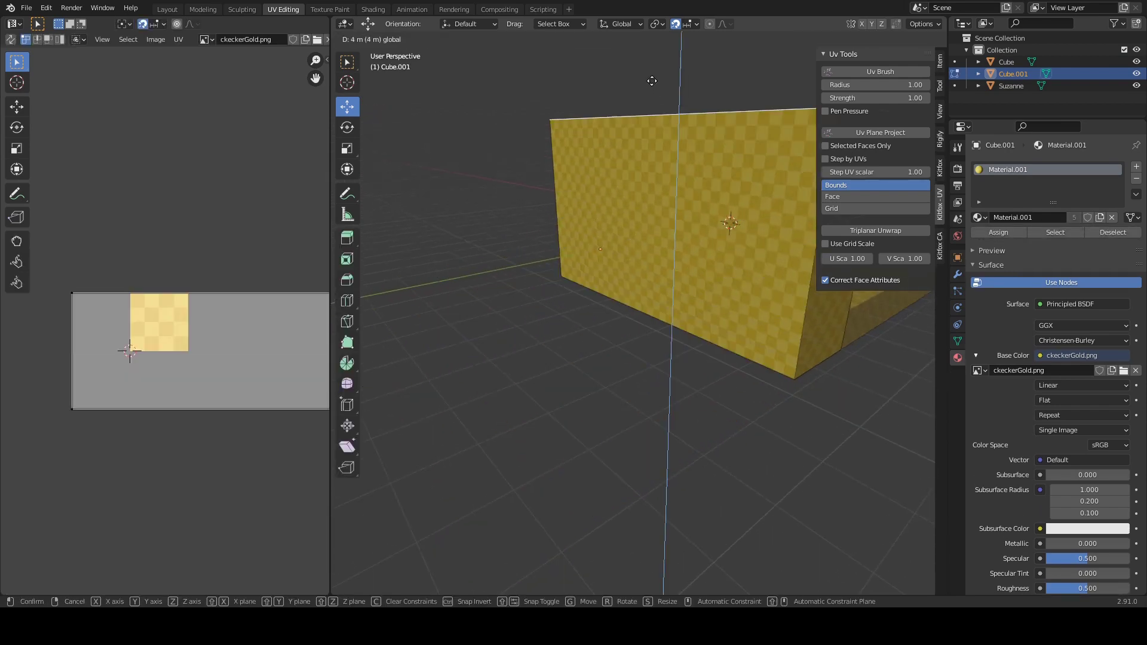
pyautogui.click(652, 81)
pyautogui.moveTo(651, 81); pyautogui.dragTo(652, 295, button='middle')
pyautogui.press('Tab')
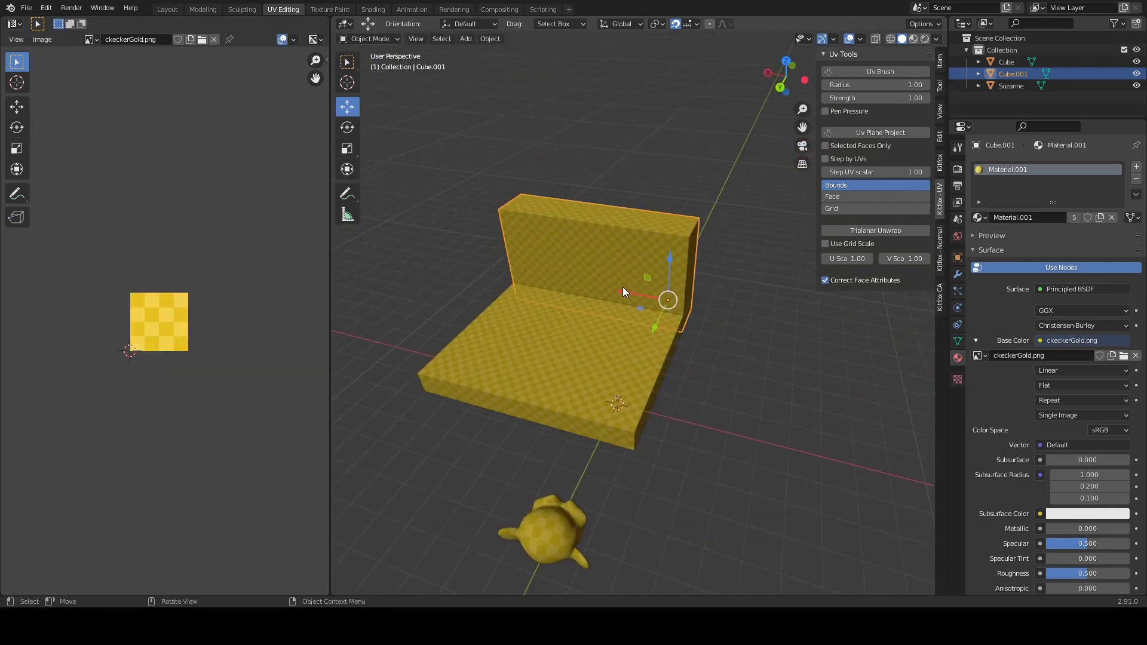
pyautogui.press('g')
pyautogui.press('x')
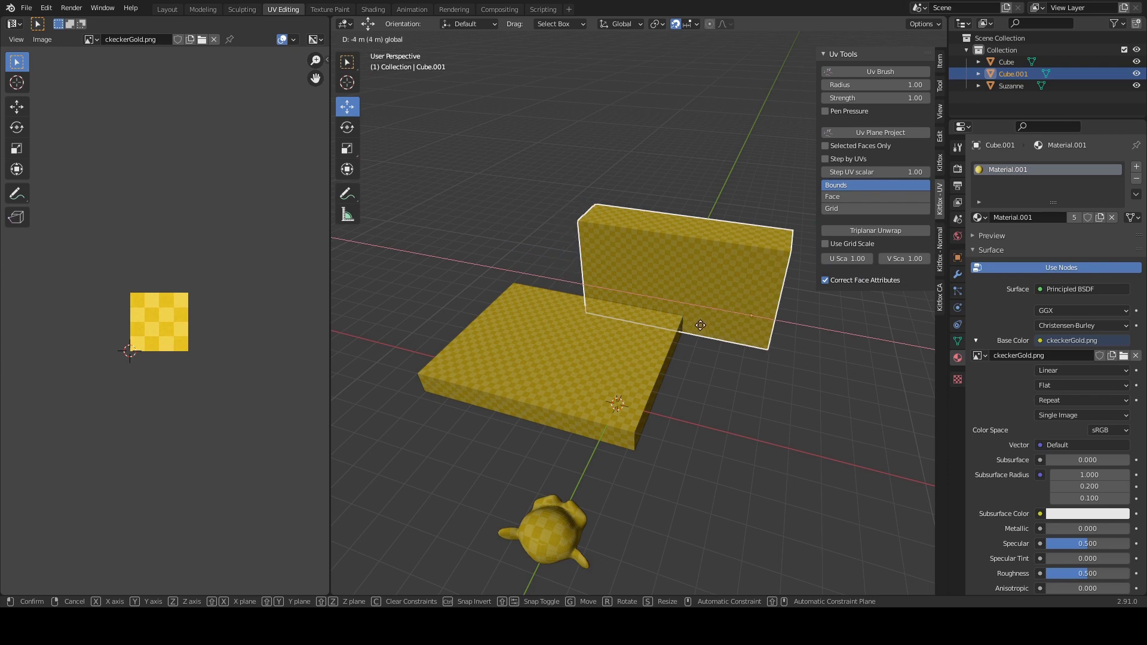
pyautogui.click(663, 318)
pyautogui.moveTo(638, 307); pyautogui.dragTo(583, 300, button='middle')
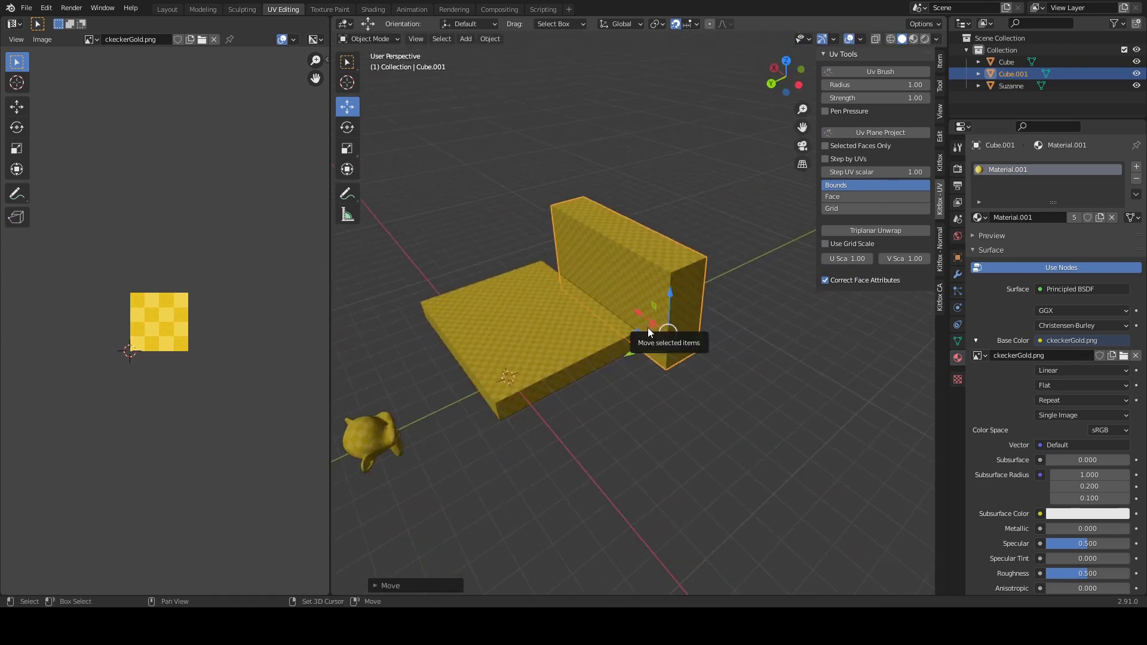
# Step: Duplicate the wall and move the copy along Y and X toward the slab's side
pyautogui.hotkey('shift', 'd')
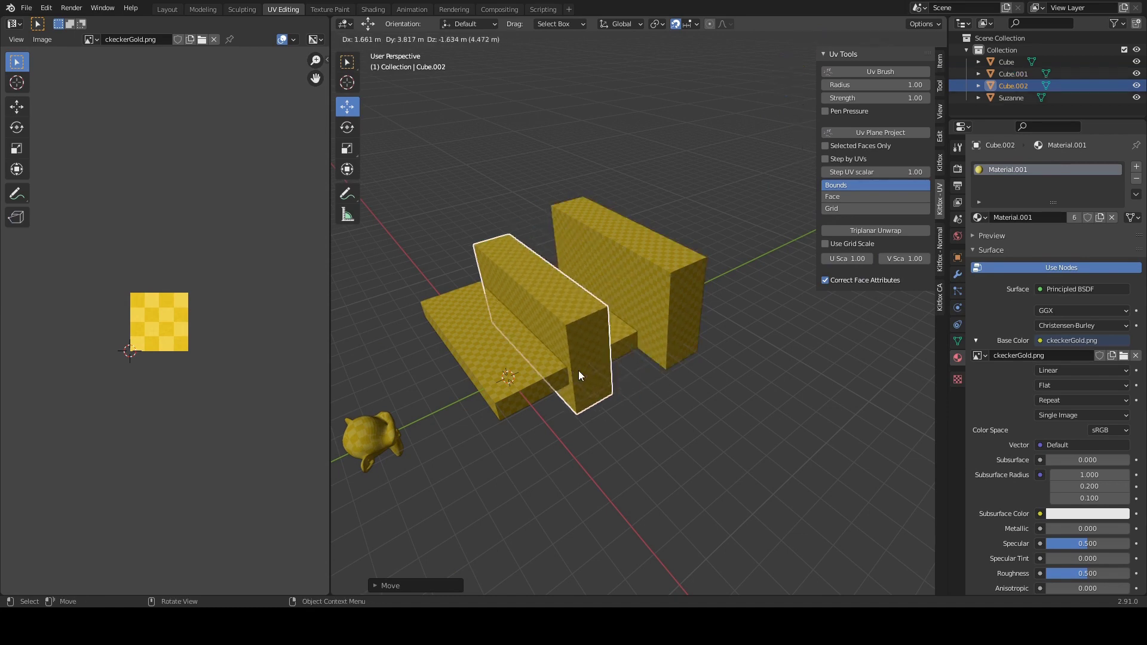
pyautogui.rightClick(630, 327)
pyautogui.moveTo(635, 354); pyautogui.dragTo(537, 396)
pyautogui.moveTo(537, 395); pyautogui.dragTo(597, 395, button='middle')
pyautogui.moveTo(660, 386); pyautogui.dragTo(819, 362)
pyautogui.moveTo(733, 352); pyautogui.dragTo(695, 355, button='middle')
# Step: In Edit Mode, shorten the new wall's end face and stretch its side face along Y
pyautogui.press('Tab')
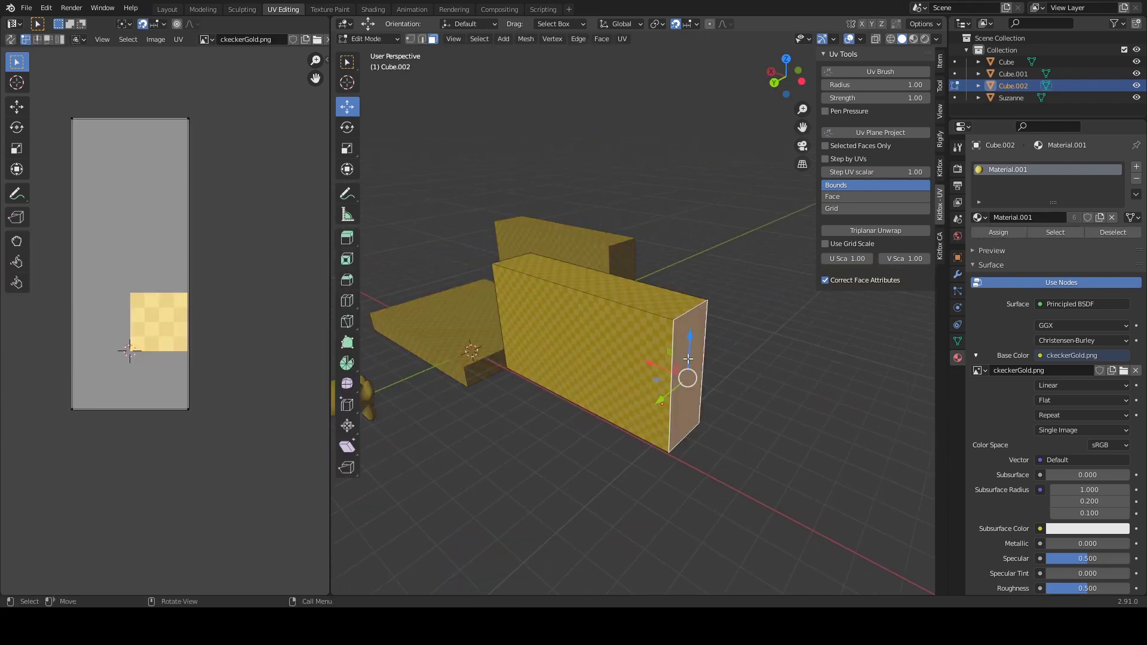
pyautogui.moveTo(650, 364); pyautogui.dragTo(512, 336)
pyautogui.moveTo(511, 334); pyautogui.dragTo(524, 299, button='middle')
pyautogui.click(628, 272)
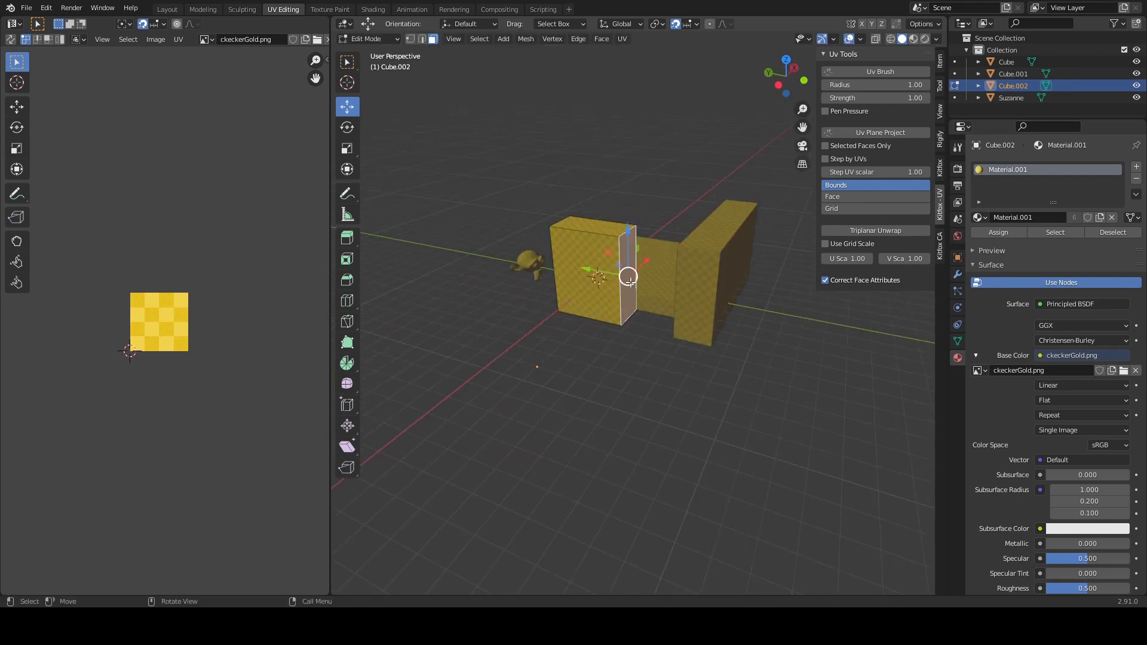
pyautogui.press('g')
pyautogui.press('y')
pyautogui.click(637, 275)
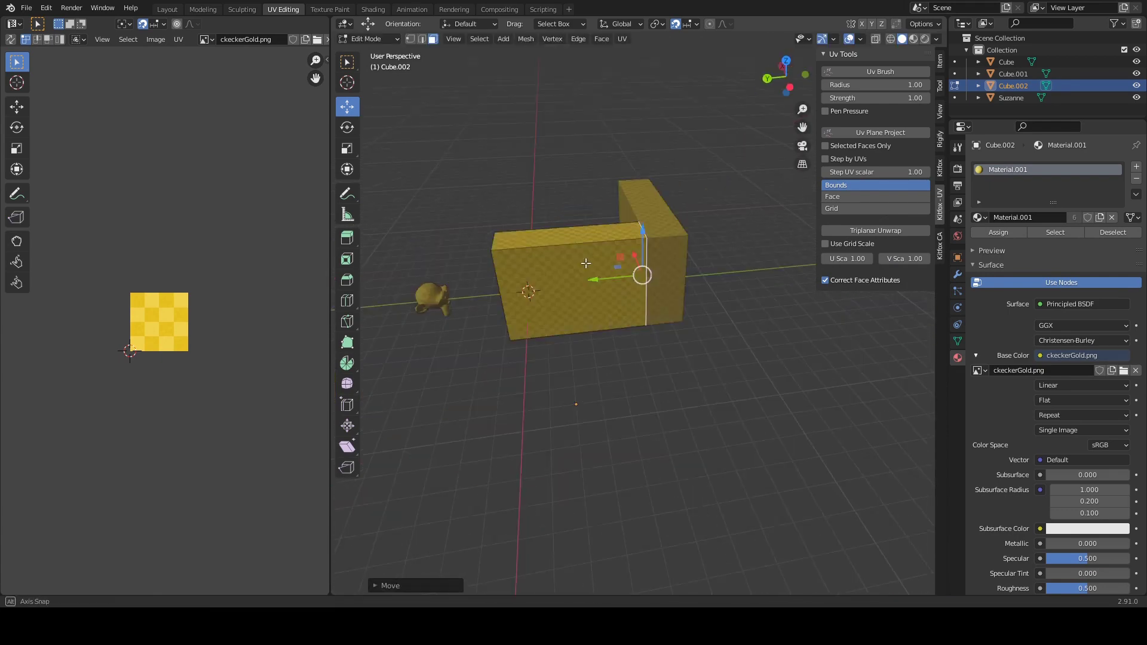
pyautogui.scroll(6, 640, 269)
pyautogui.press('Tab')
pyautogui.scroll(-3, 591, 344)
pyautogui.moveTo(583, 357); pyautogui.dragTo(614, 323, button='middle')
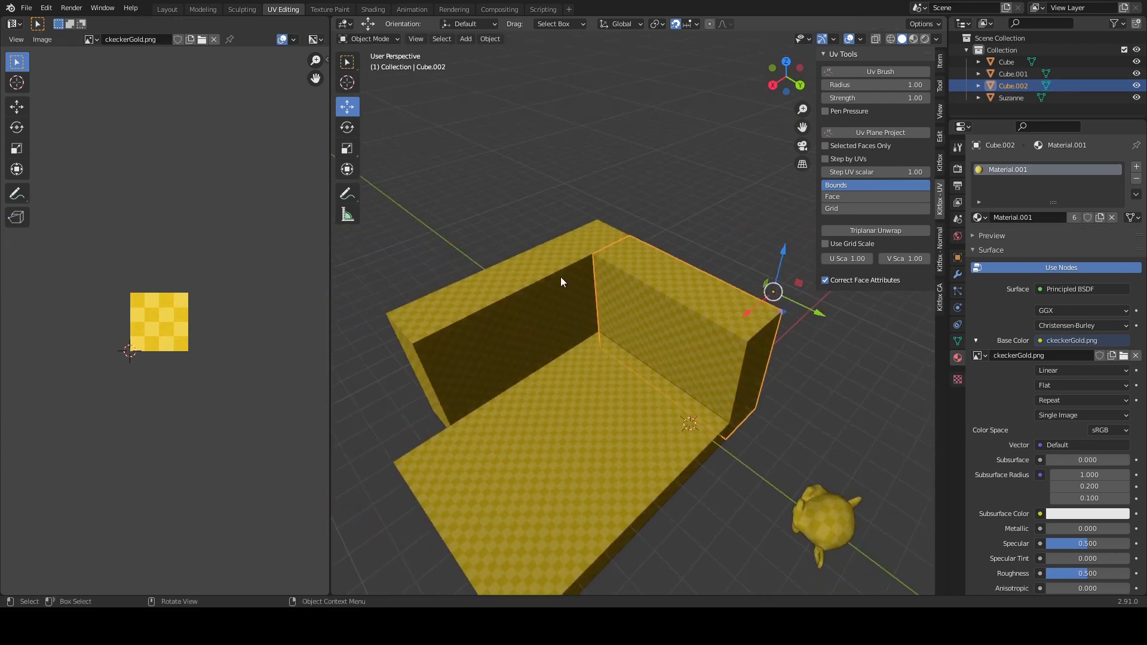
# Step: Select the floor and both walls, set U and V scale to 2.00, and apply Triplanar Unwrap
pyautogui.moveTo(507, 212); pyautogui.dragTo(635, 389)
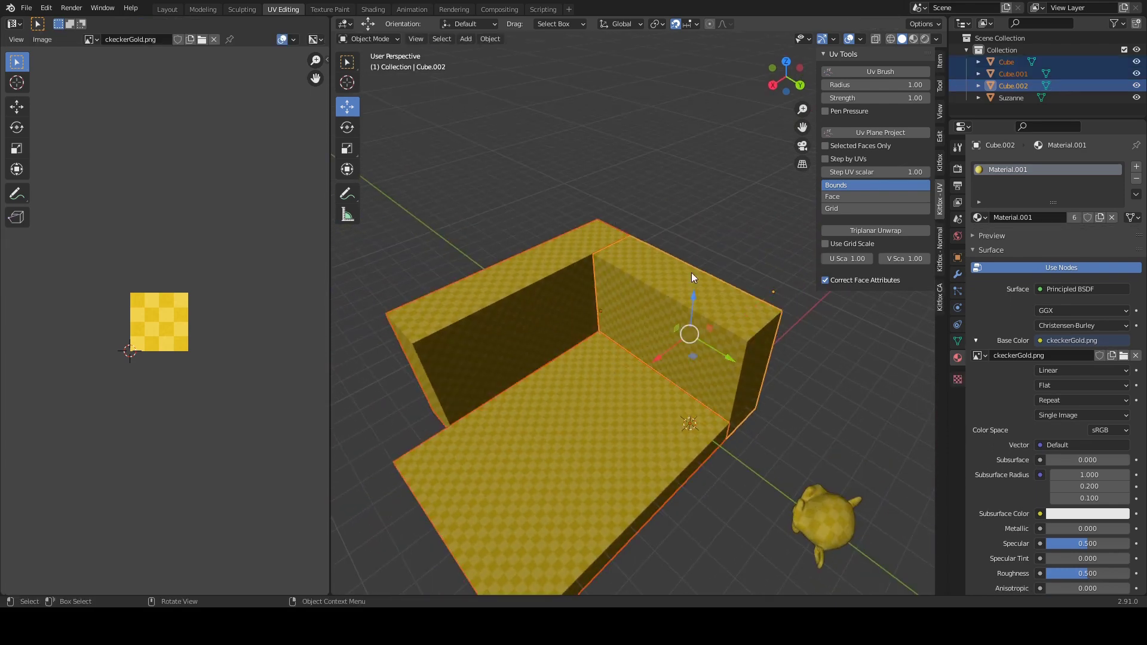
pyautogui.click(851, 258)
pyautogui.write('1.0')
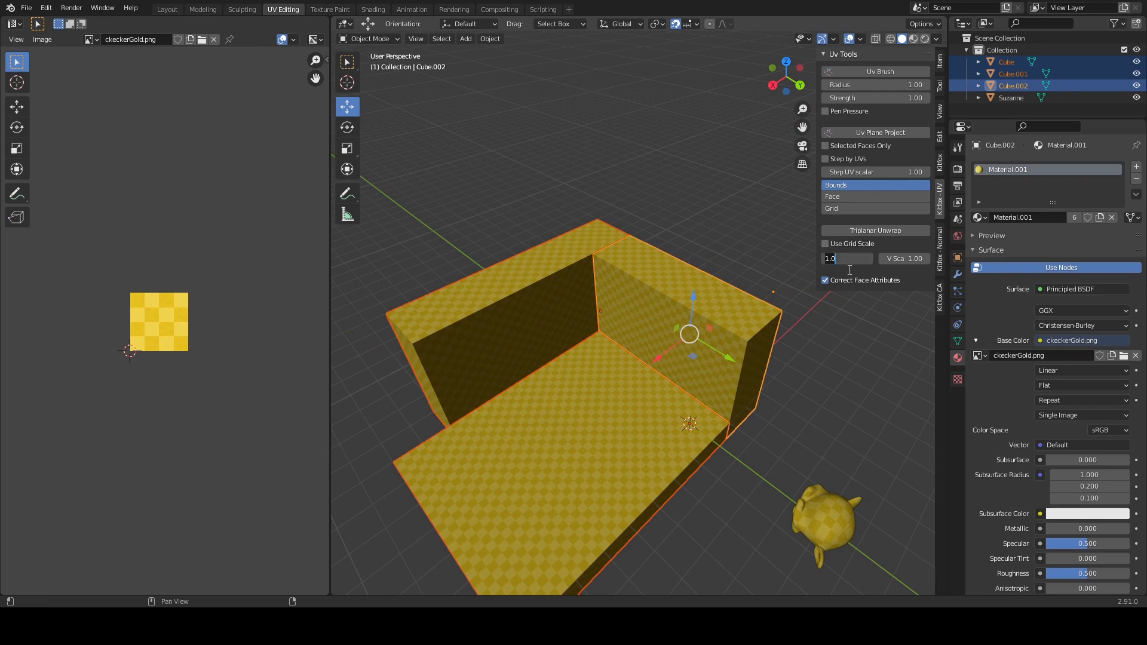
pyautogui.write('2')
pyautogui.click(905, 259)
pyautogui.write('2')
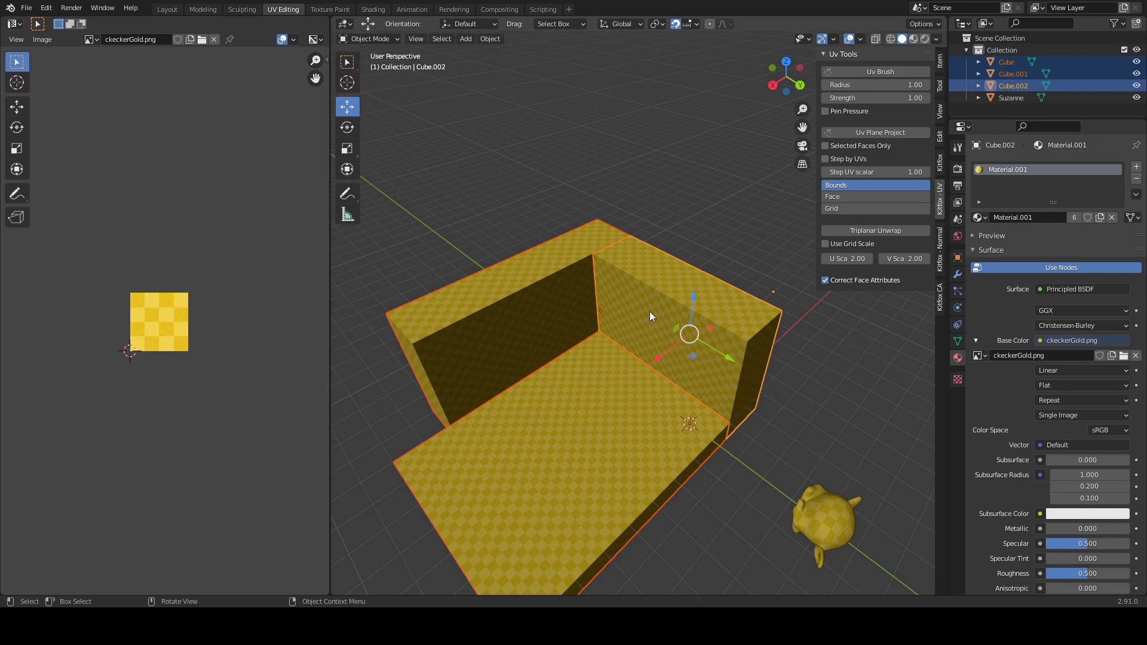
pyautogui.moveTo(650, 310); pyautogui.dragTo(665, 253, button='middle')
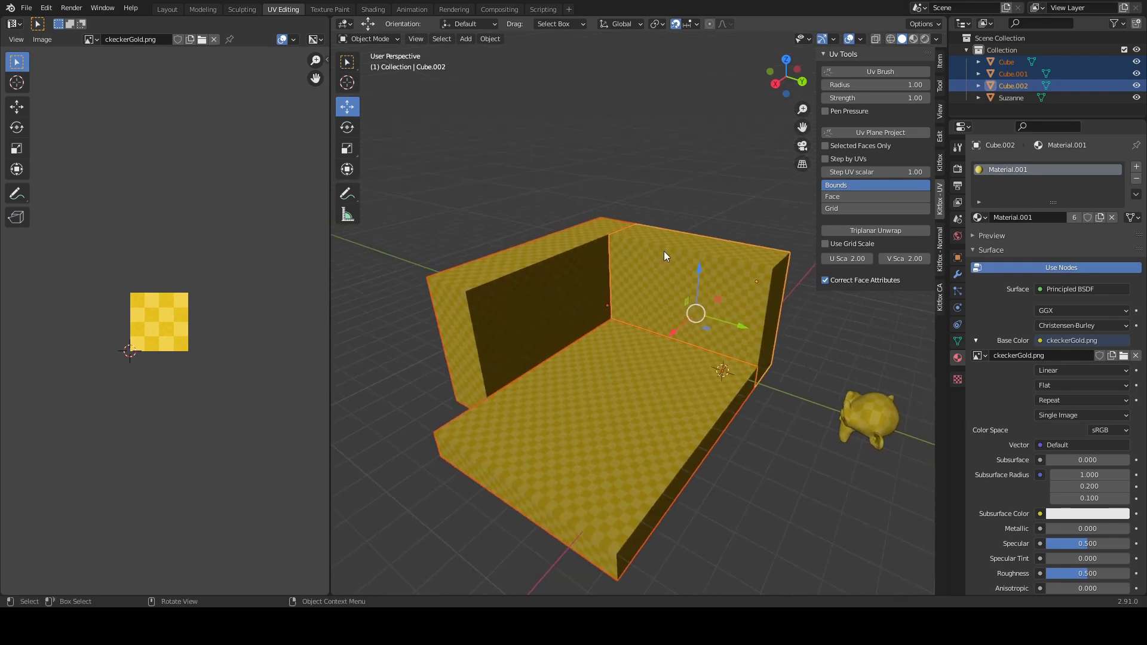
pyautogui.click(879, 231)
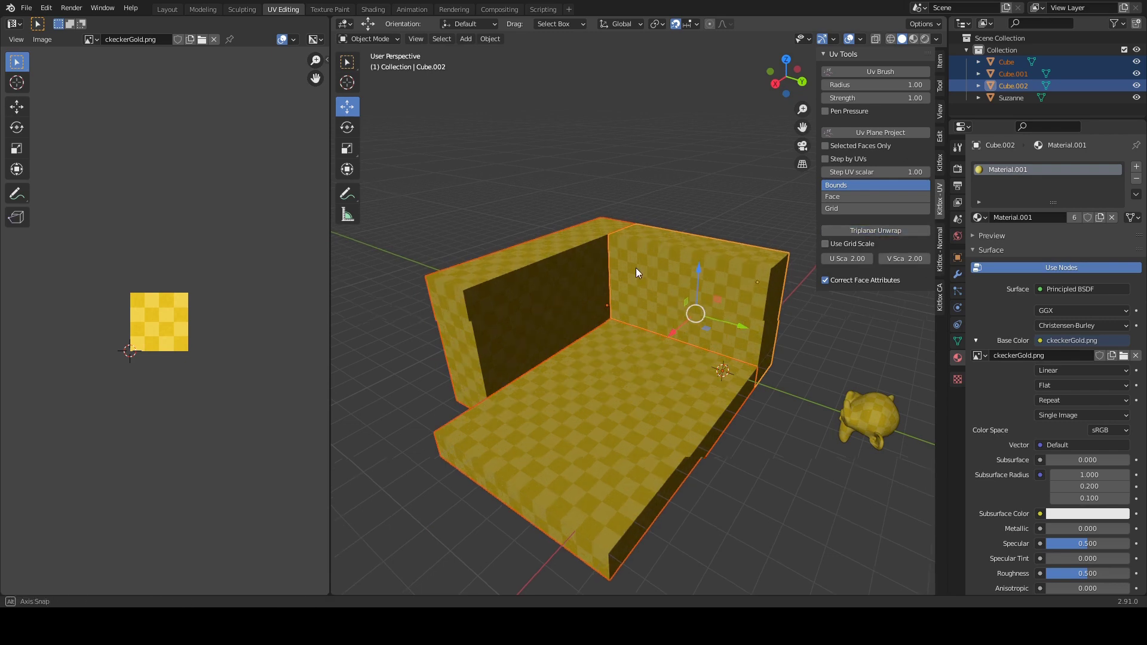
pyautogui.moveTo(636, 268)
pyautogui.mouseDown(button='middle')
pyautogui.moveTo(577, 263)
pyautogui.moveTo(636, 266)
pyautogui.moveTo(636, 283)
pyautogui.moveTo(638, 253)
pyautogui.moveTo(633, 267)
pyautogui.moveTo(653, 281)
pyautogui.mouseUp(button='middle')
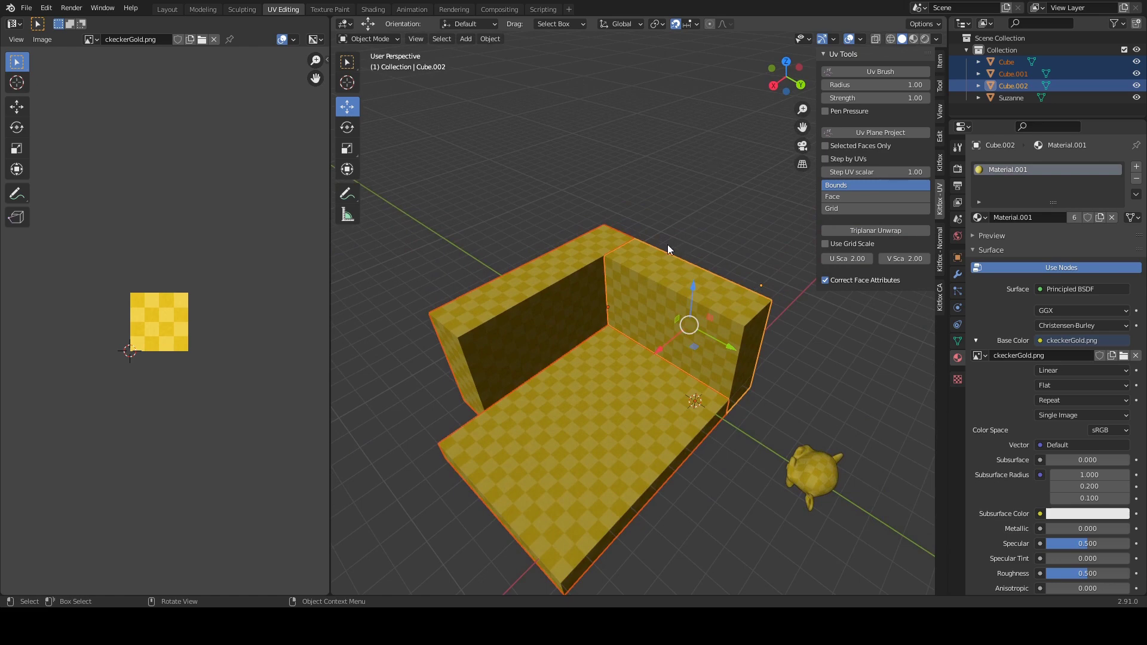
pyautogui.click(861, 39)
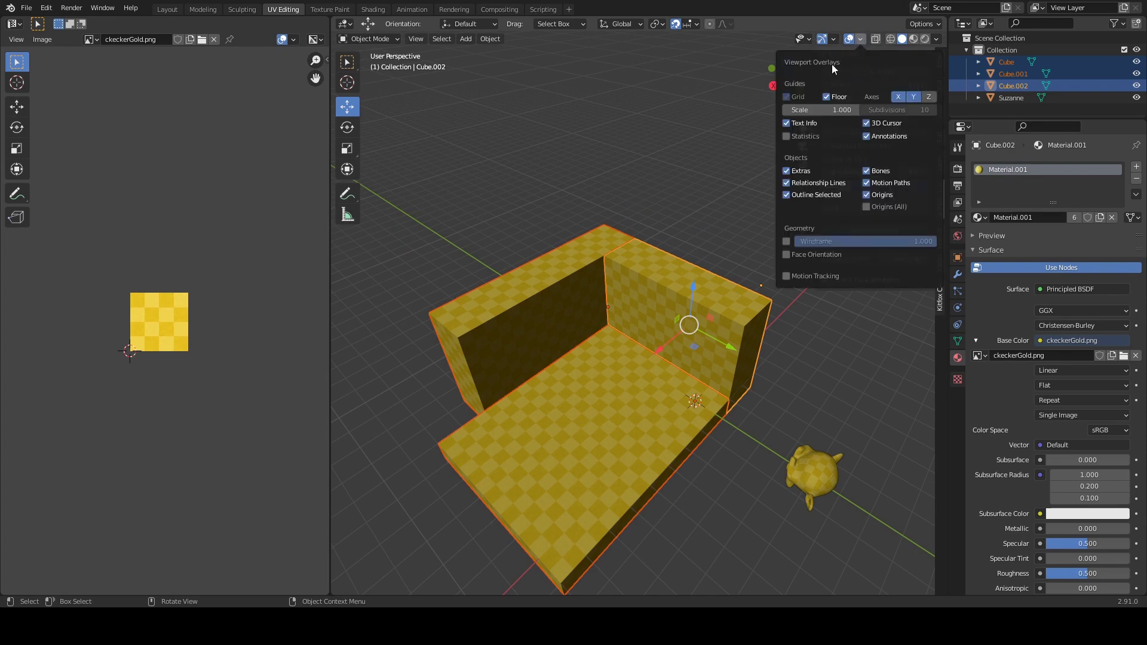
pyautogui.doubleClick(826, 110)
pyautogui.press('Return')
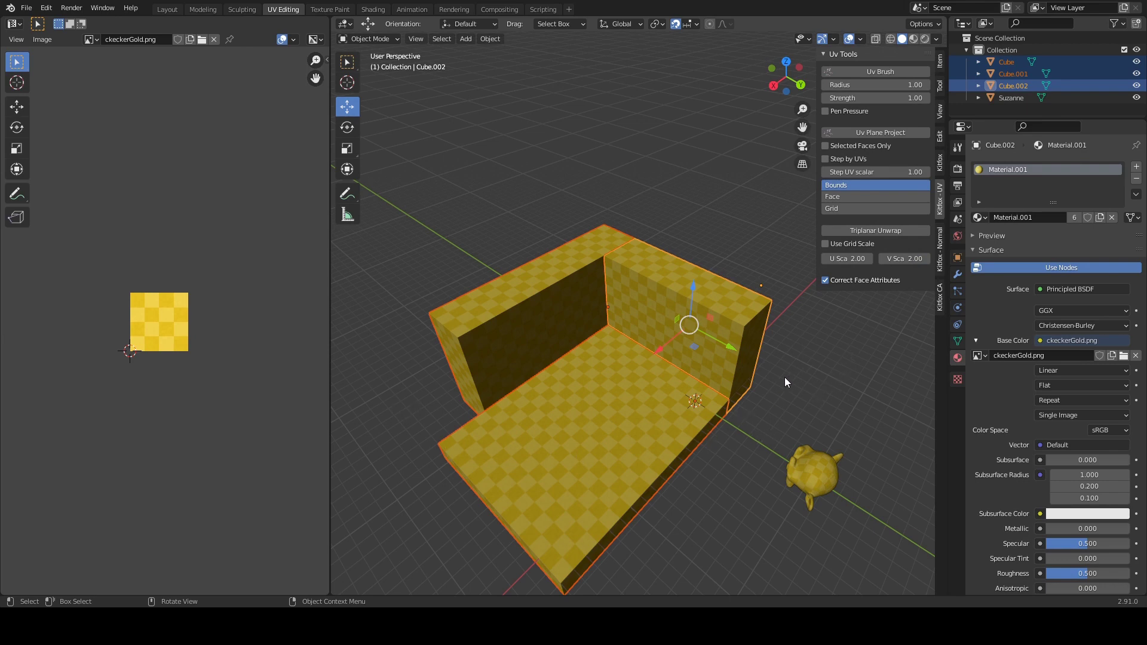
# Step: Select all three pieces, enable Use Grid Scale, reapply Triplanar Unwrap, then deselect everything
pyautogui.moveTo(524, 232); pyautogui.dragTo(646, 384)
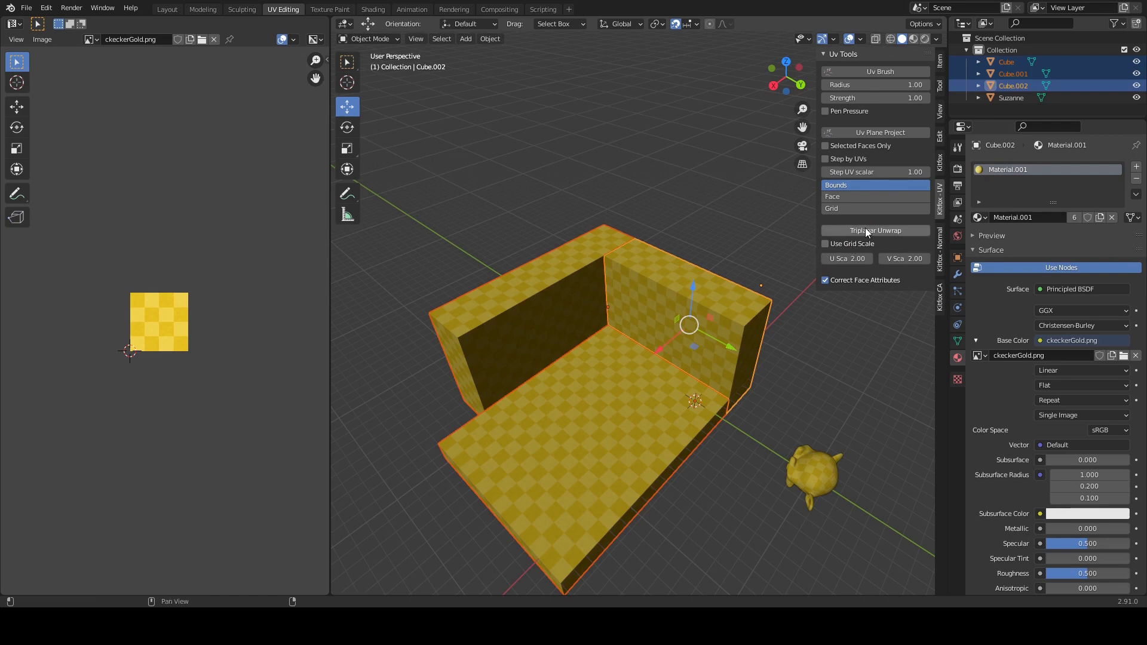
pyautogui.click(868, 231)
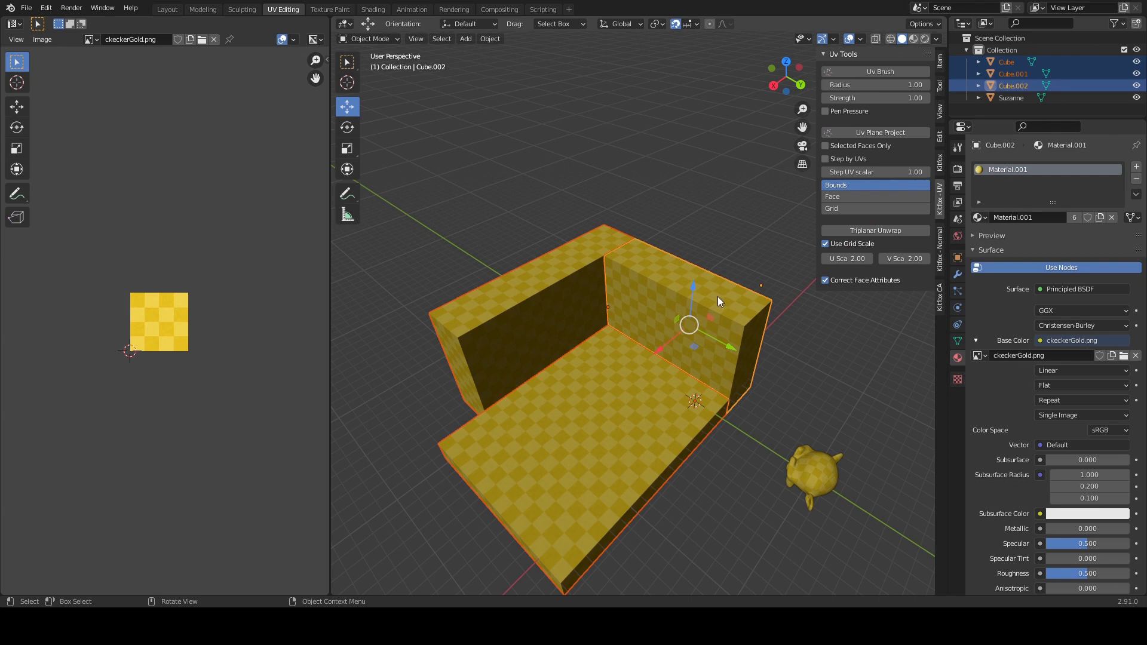
pyautogui.click(869, 230)
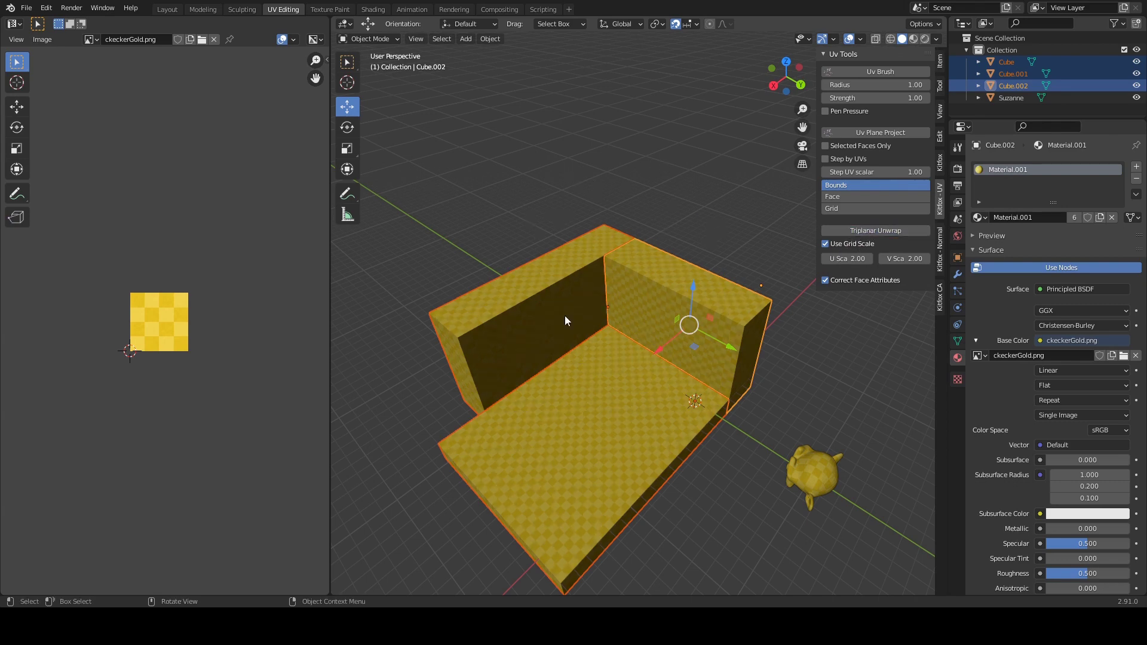
pyautogui.moveTo(585, 363); pyautogui.dragTo(657, 195, button='middle')
pyautogui.click(682, 171)
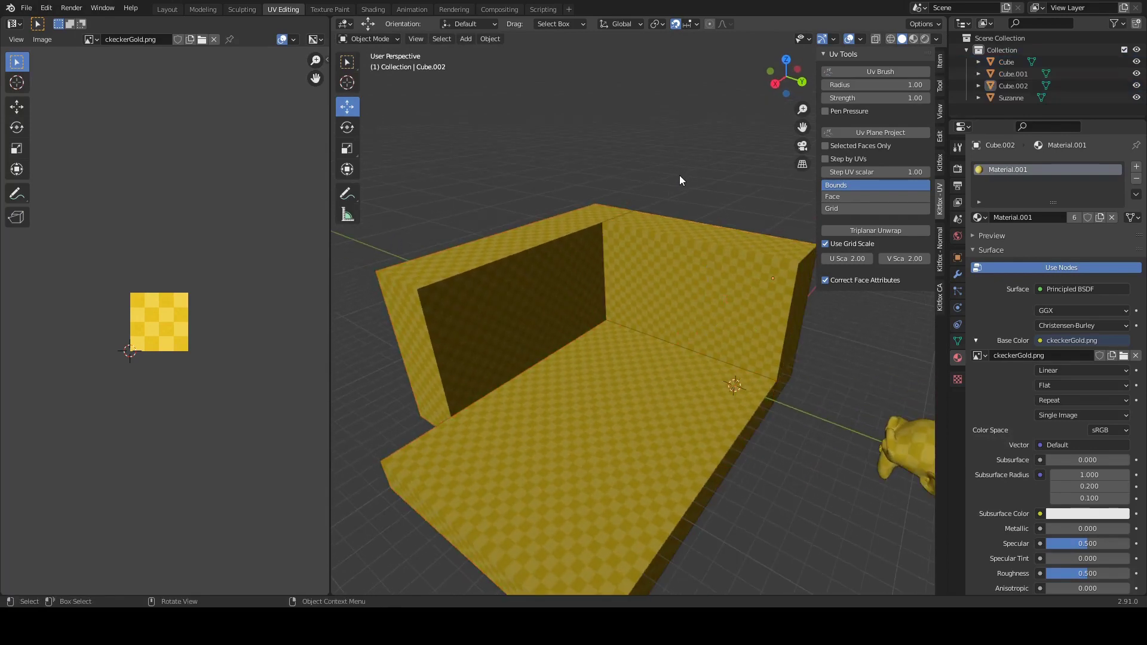